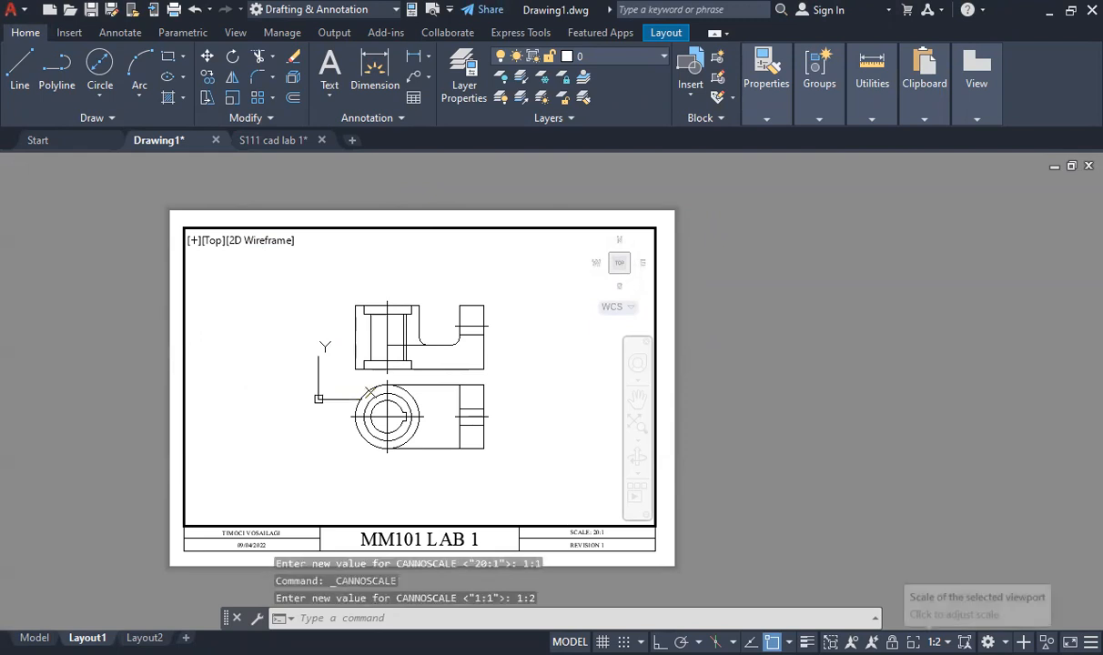
- Add a custom drawing scale named 1:1.5 with 1 paper unit equal to 1.5 drawing units
click(935, 642)
scroll(965, 456, down, 1)
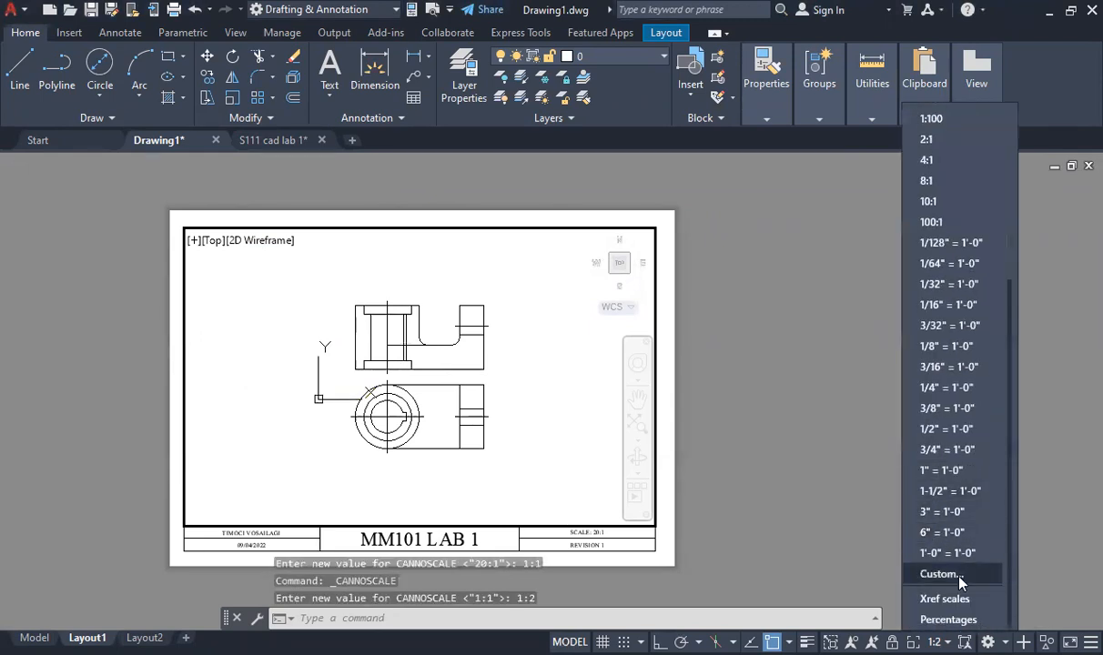
key(Return)
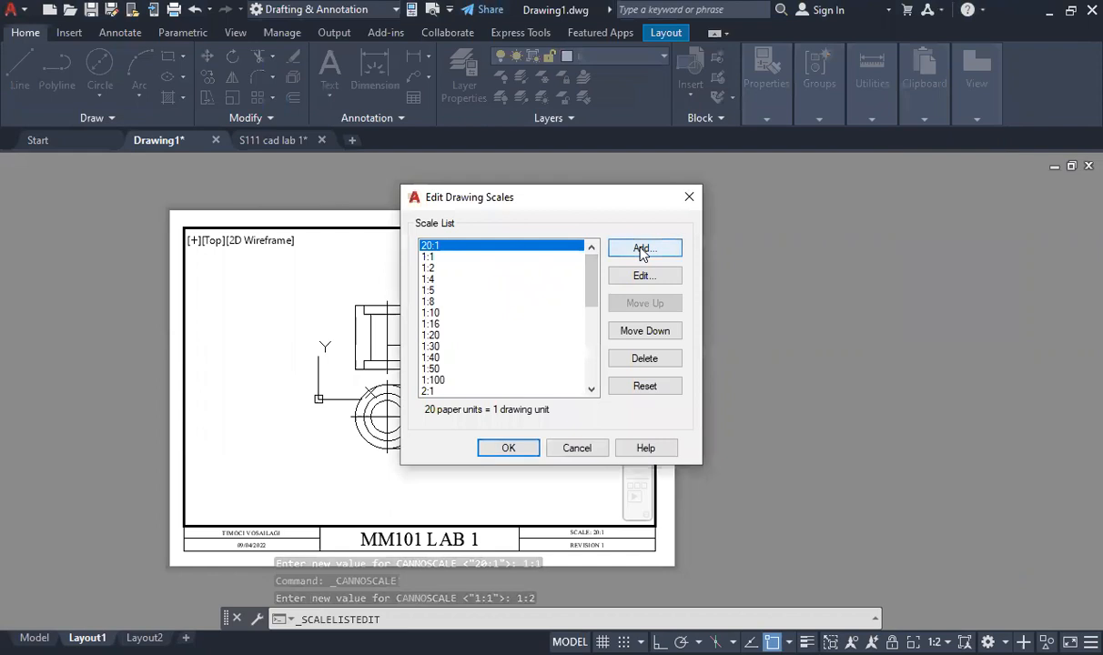
click(642, 248)
text(1:1.5)
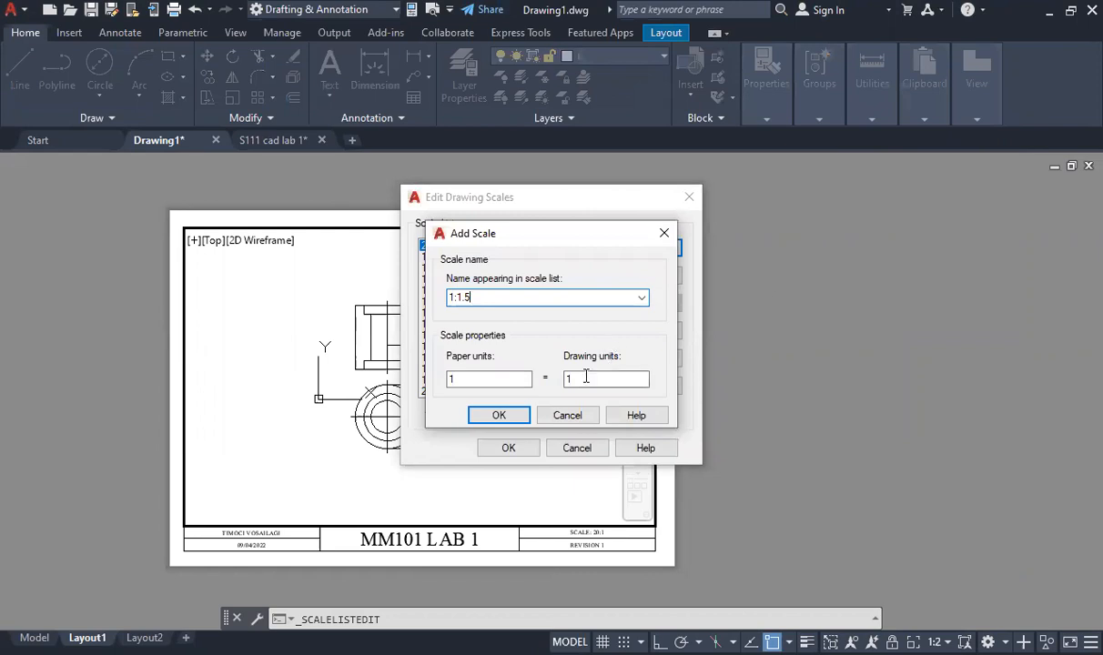
click(586, 377)
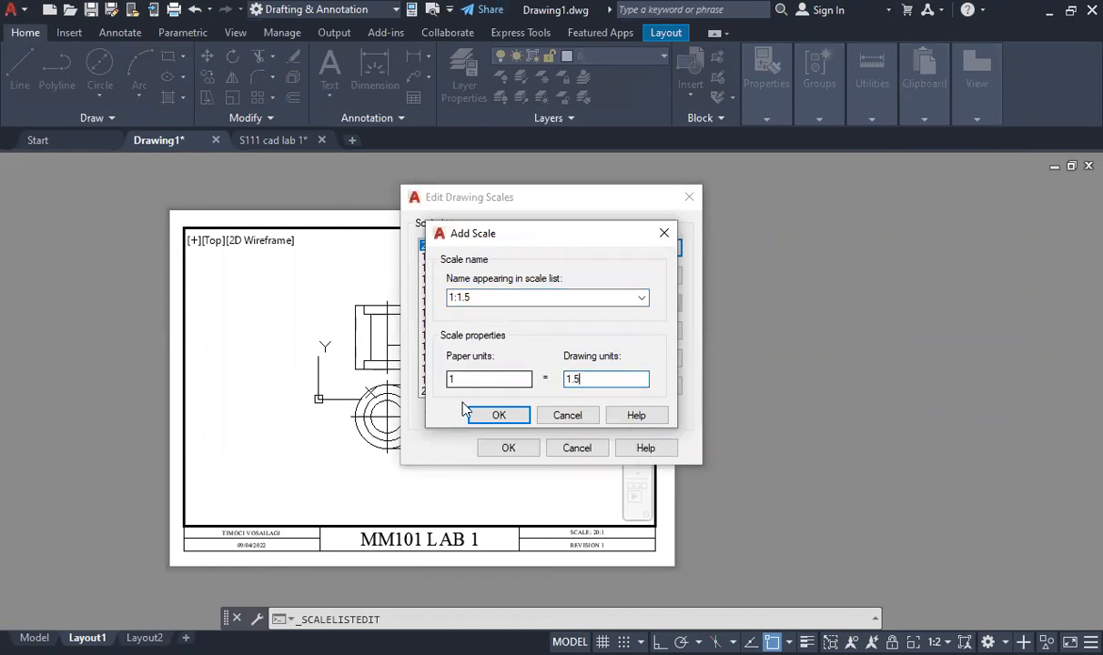
click(497, 417)
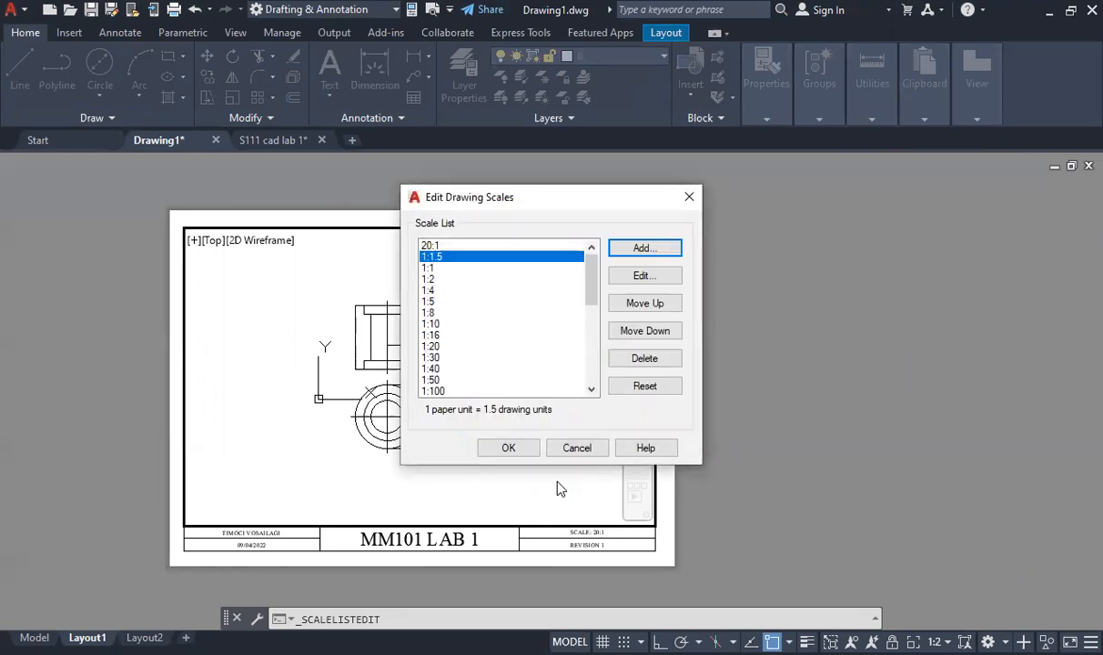
click(508, 448)
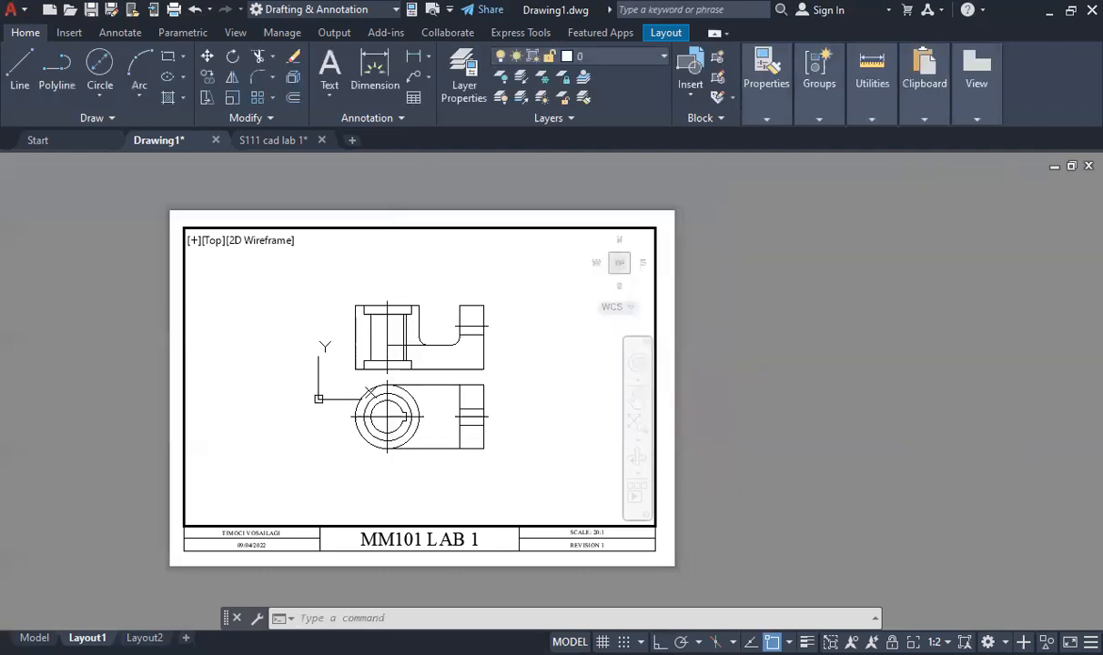
- Apply the 1:1.5 scale to the Layout1 viewport and return to paper space
click(938, 642)
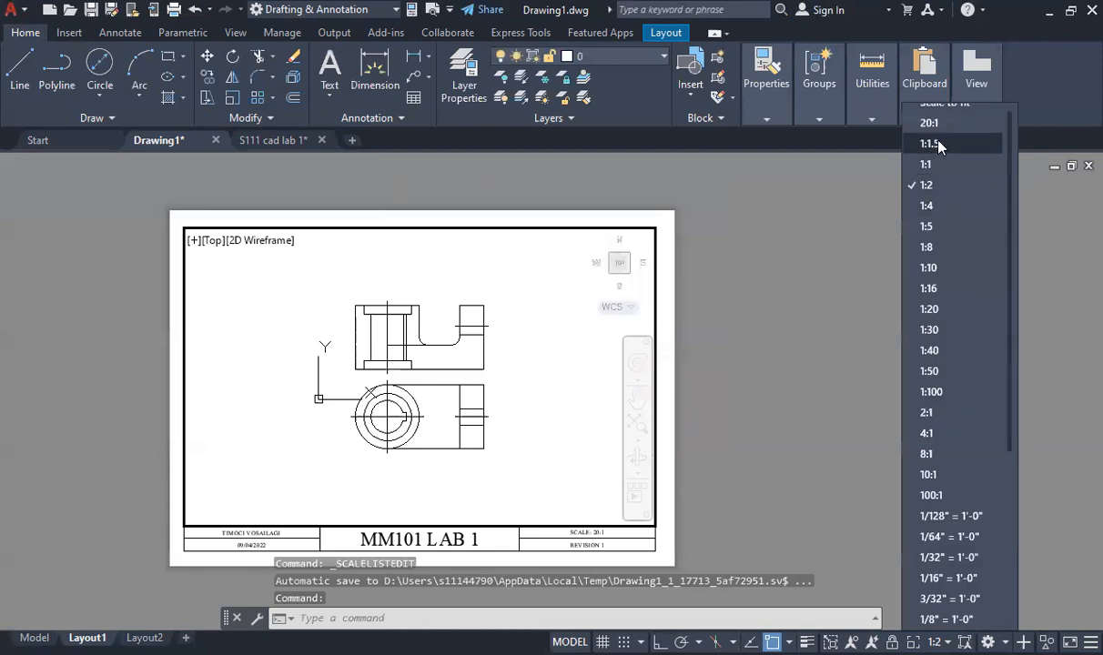
click(938, 146)
double_click(579, 374)
scroll(364, 437, up, 3)
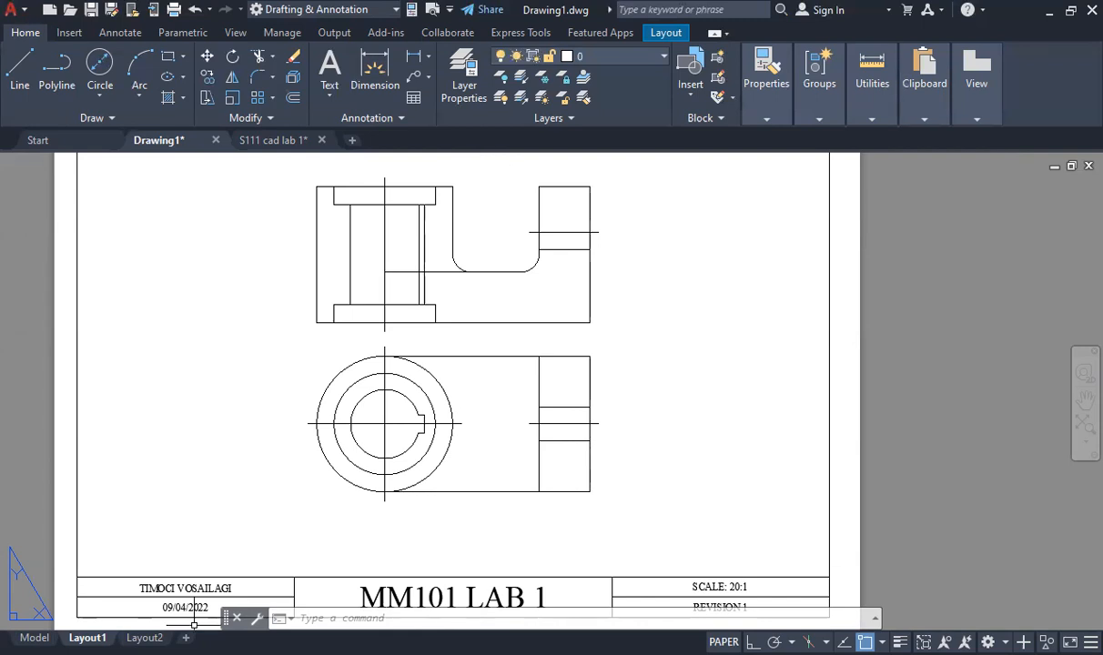
- Switch to model space and examine the lines of the part's front and top views
mouse_move(34, 638)
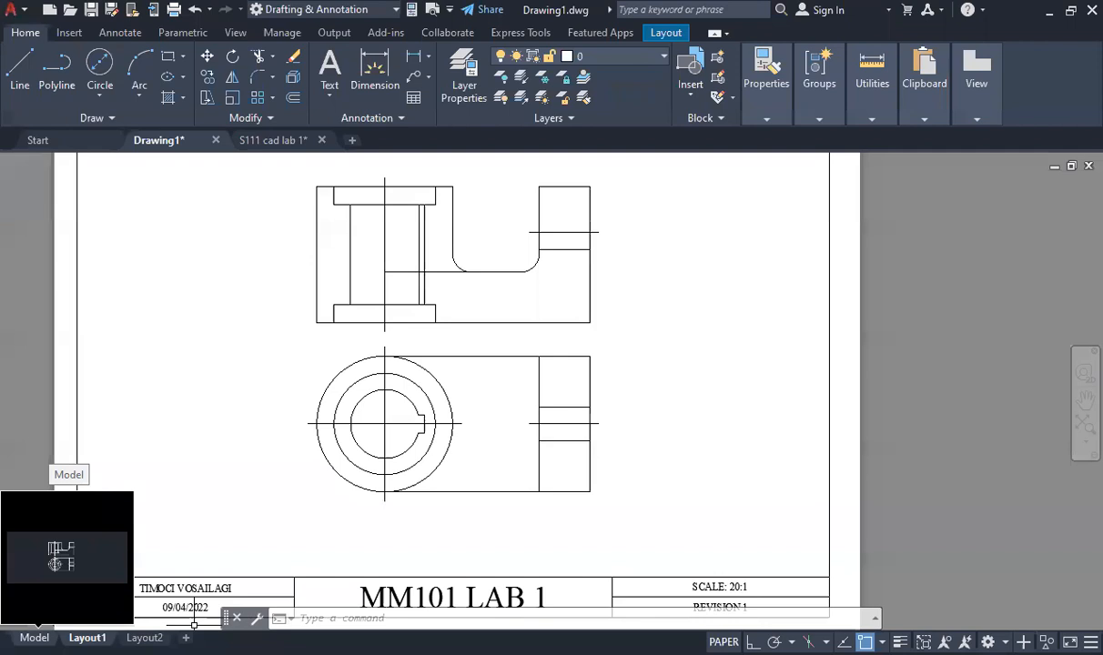
click(35, 639)
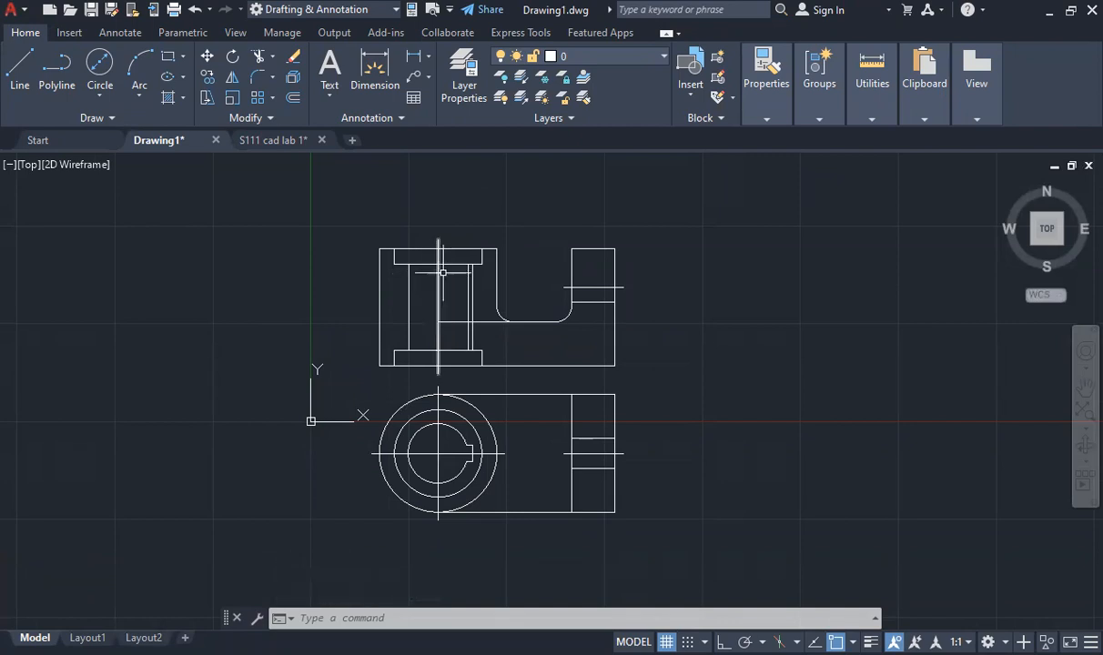
scroll(440, 275, up, 3)
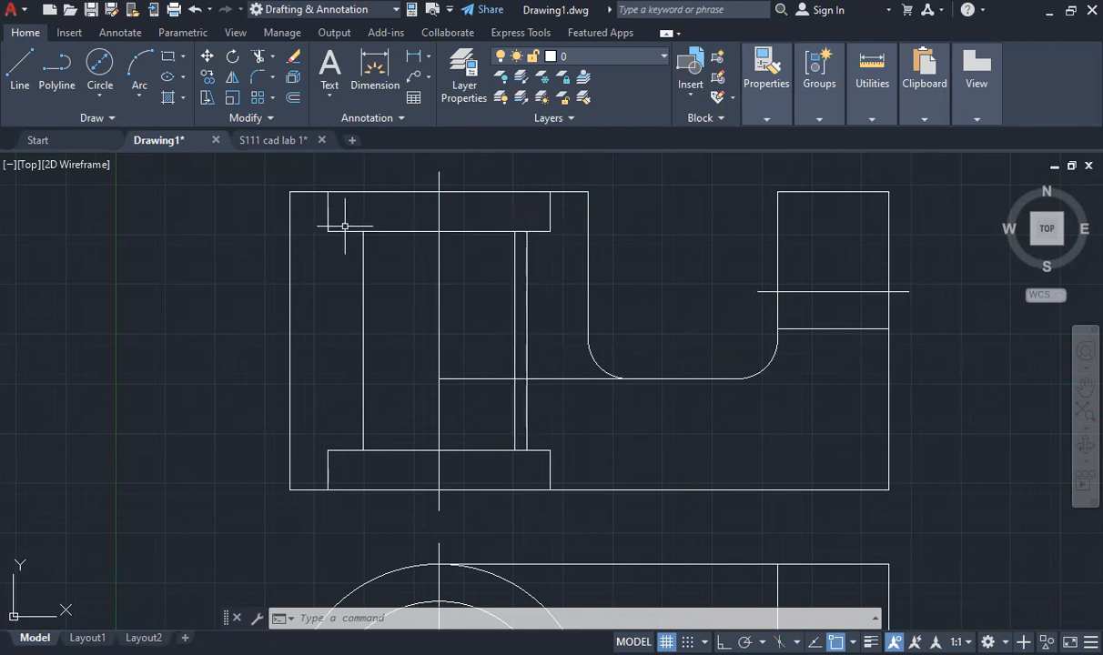
scroll(432, 276, down, 4)
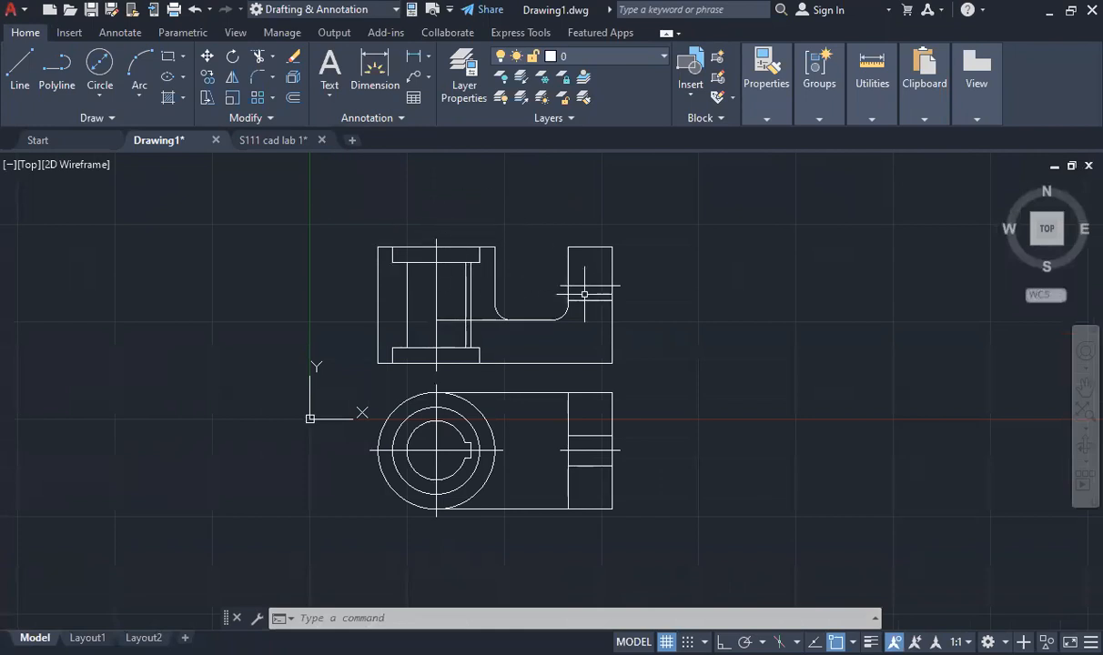
scroll(608, 291, up, 4)
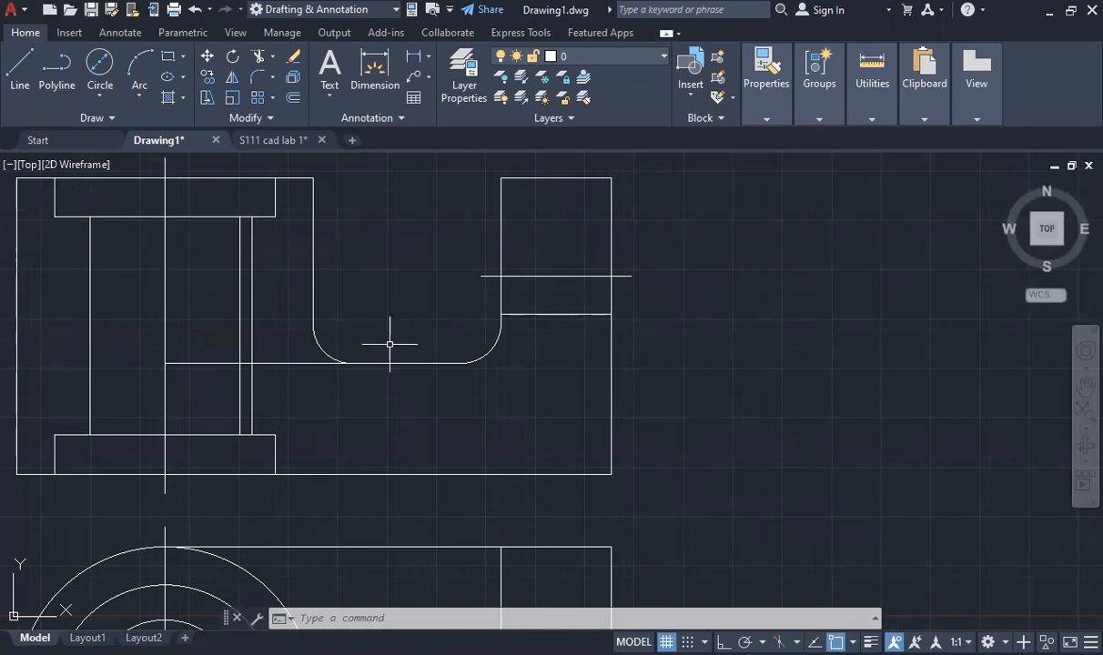
scroll(390, 344, down, 4)
scroll(344, 353, up, 2)
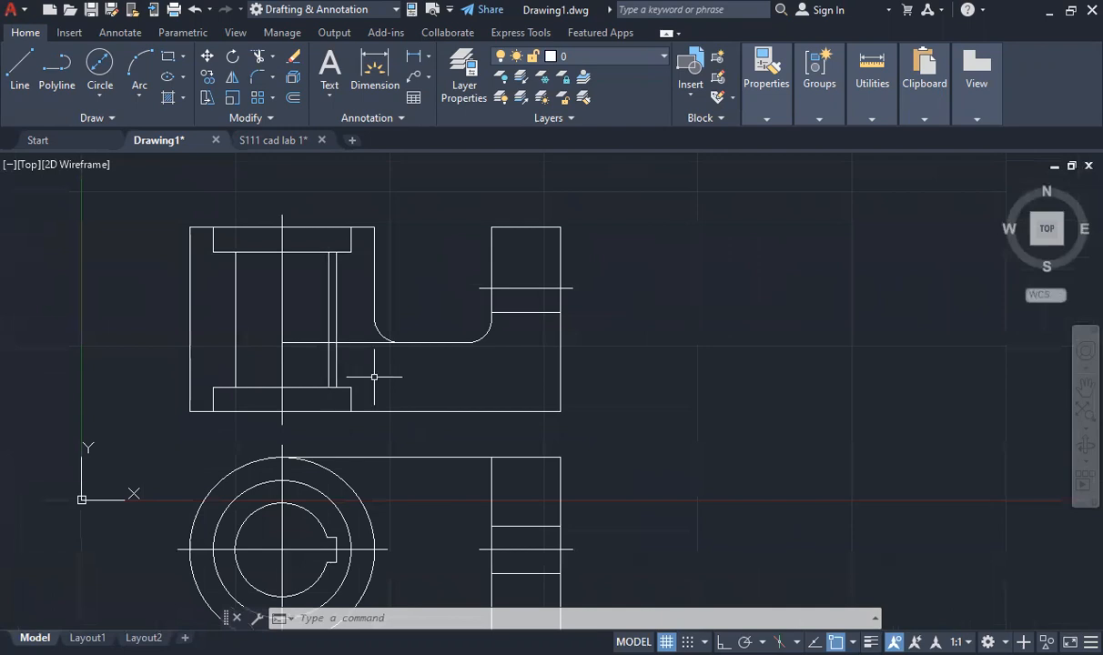
scroll(289, 446, down, 4)
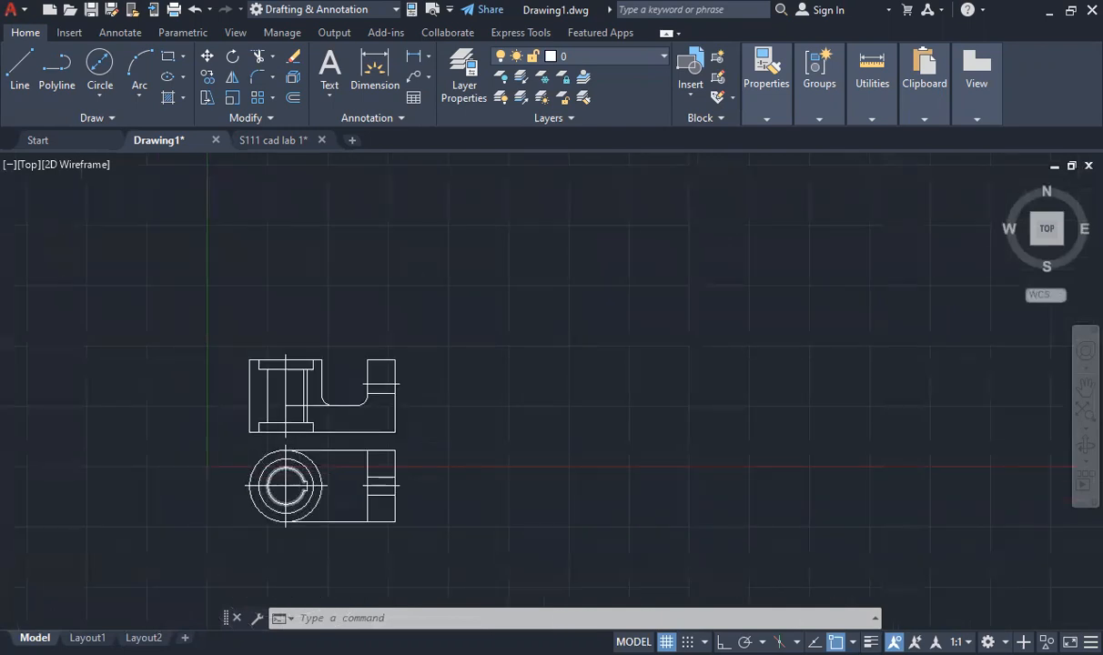
scroll(289, 446, up, 4)
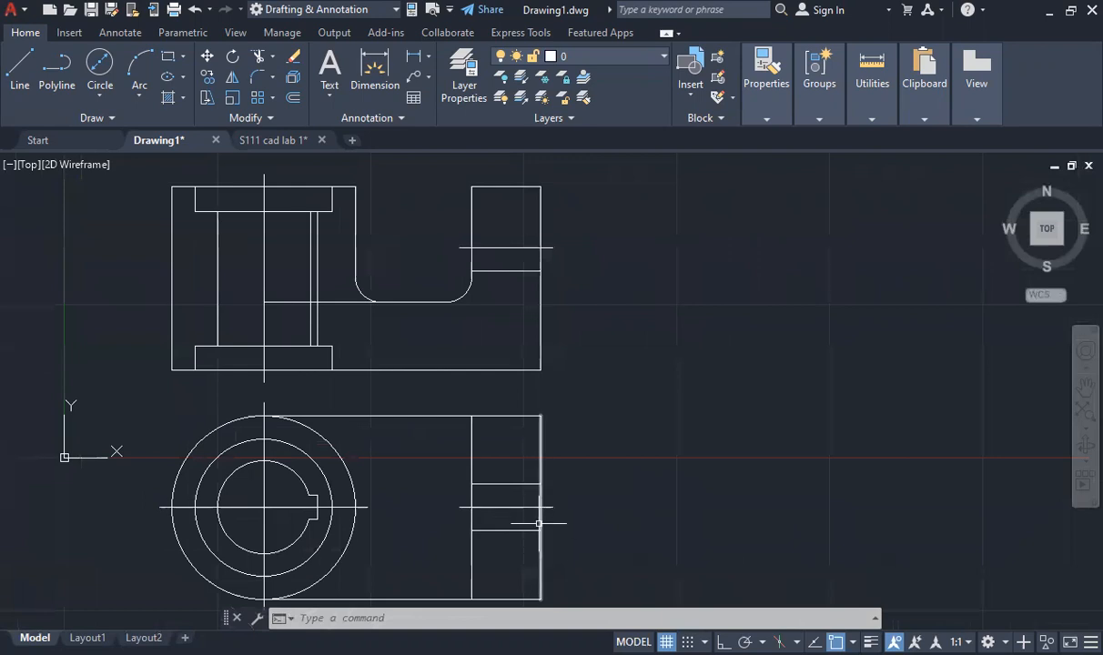
scroll(314, 343, down, 4)
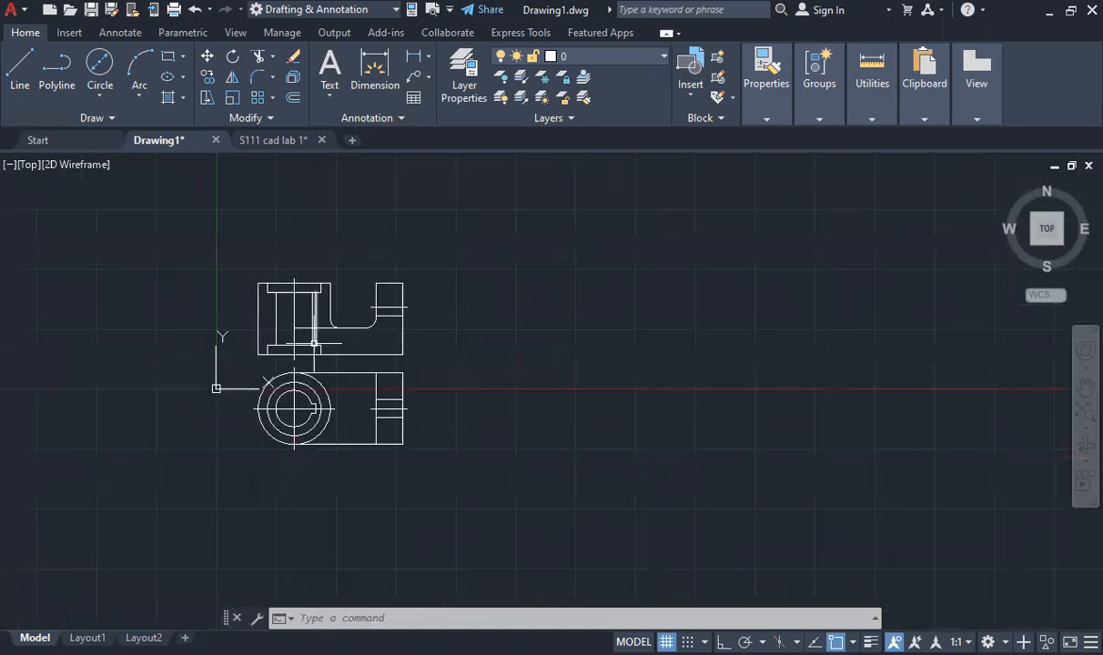
- Run OVERKILL on all geometry of both views with the default comparison settings to delete duplicate and overlapping objects
click(208, 242)
click(522, 510)
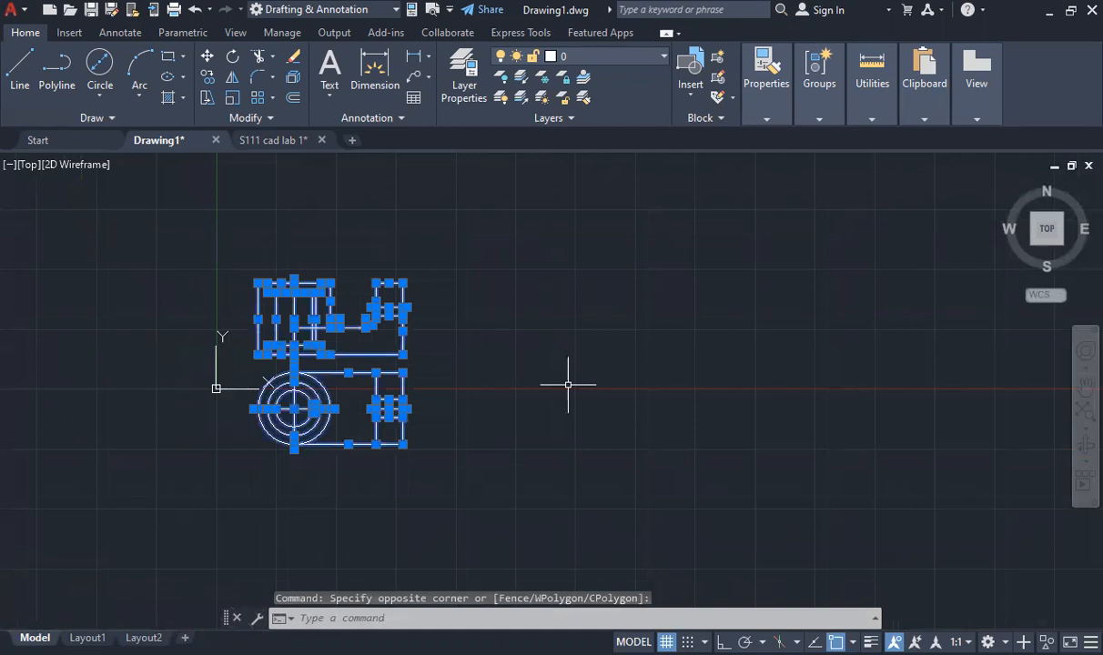
text(over)
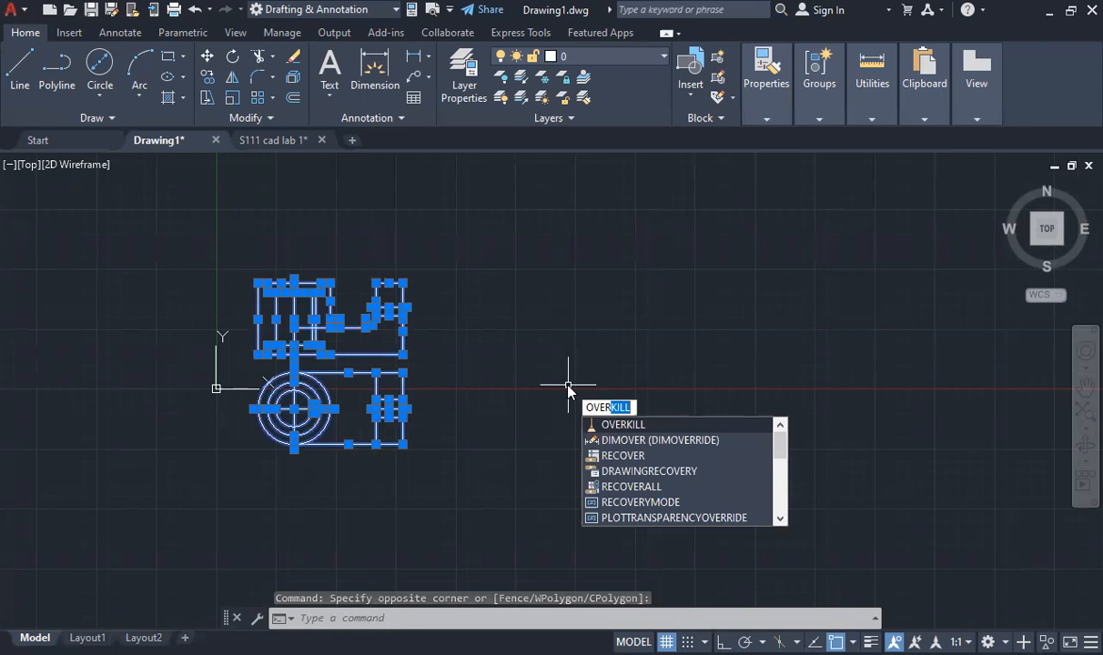
key(Return)
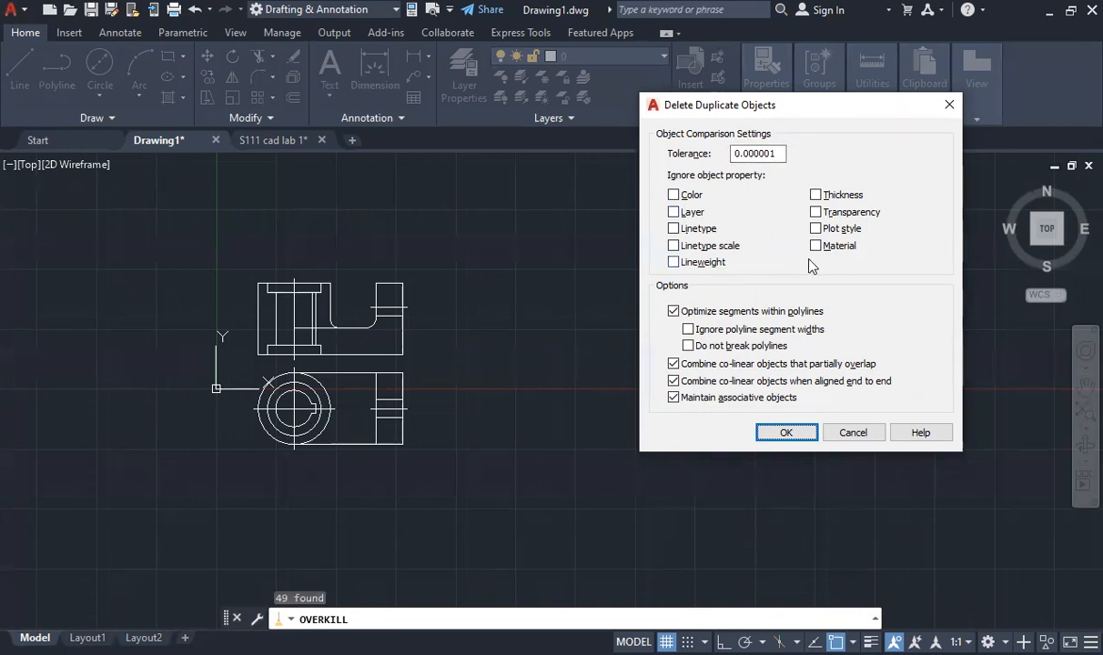
click(788, 432)
- Repeat OVERKILL on both views with the same settings to clear any remaining duplicates
click(216, 226)
click(556, 447)
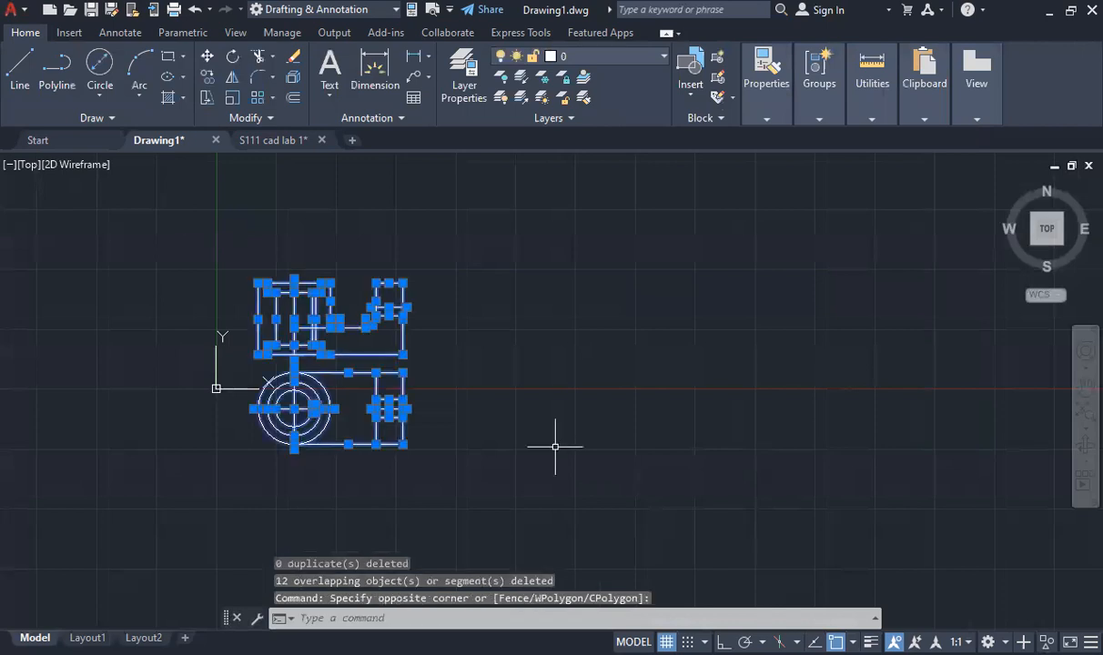
text(Over)
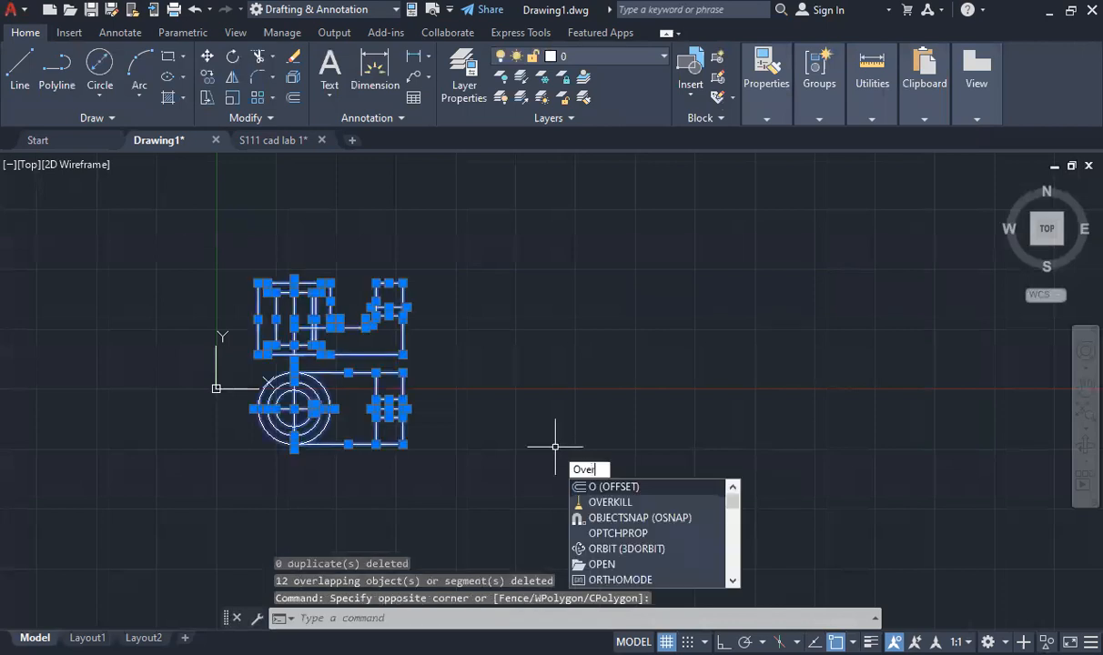
text(kill)
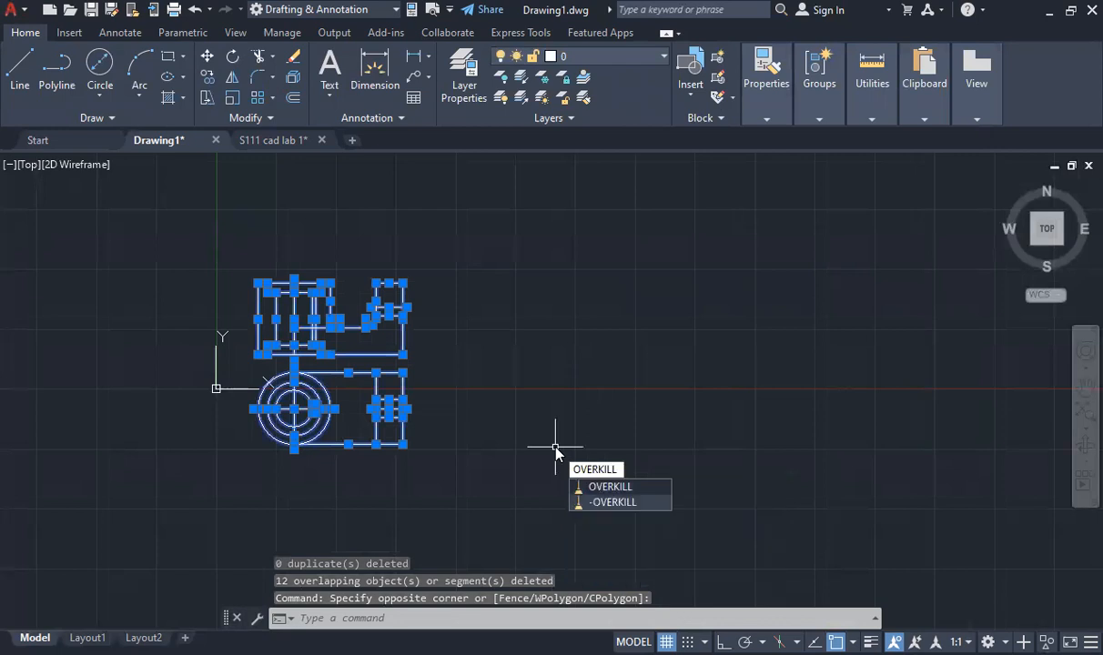
key(Return)
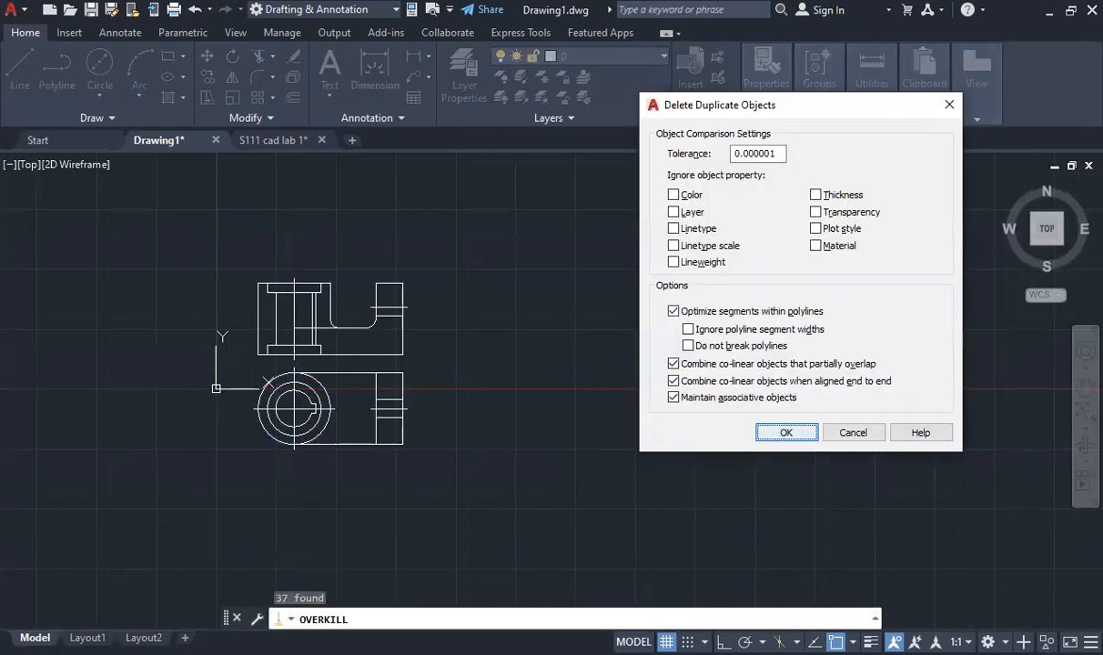
click(786, 433)
- Load the CENTER linetype from acad.lin into the drawing
scroll(409, 315, up, 4)
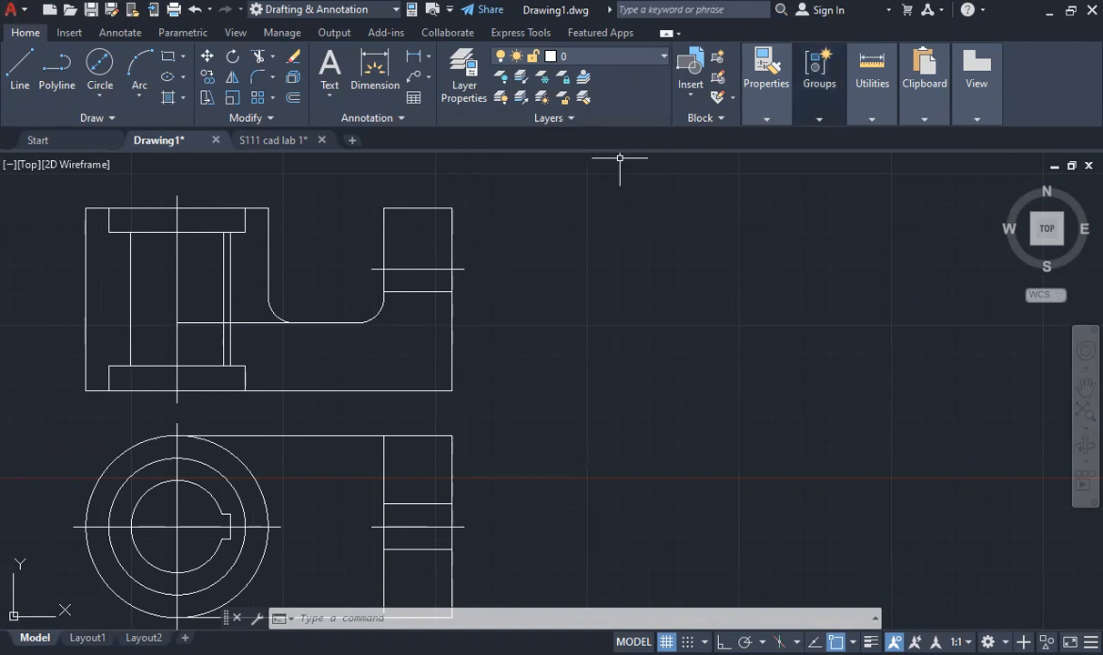
mouse_move(765, 100)
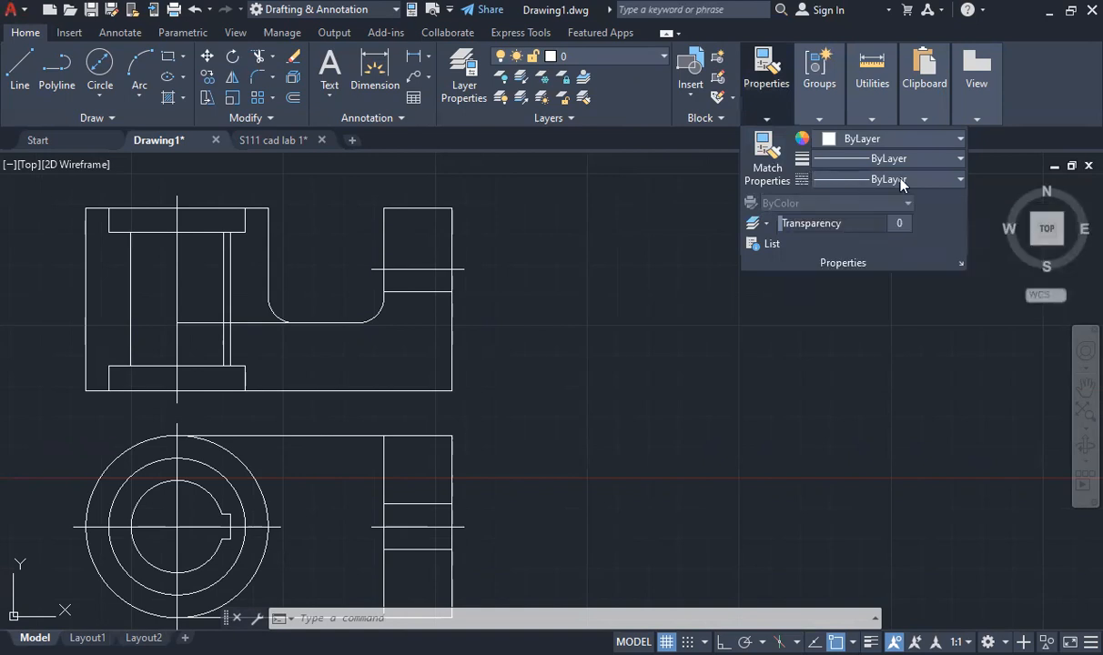
click(945, 182)
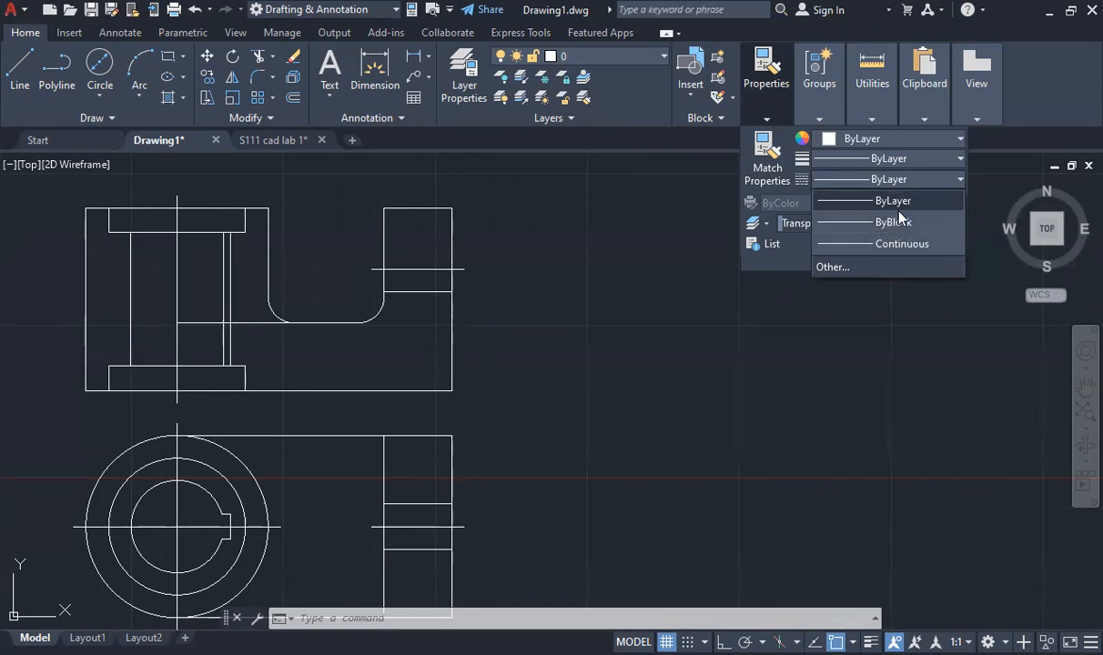
click(849, 269)
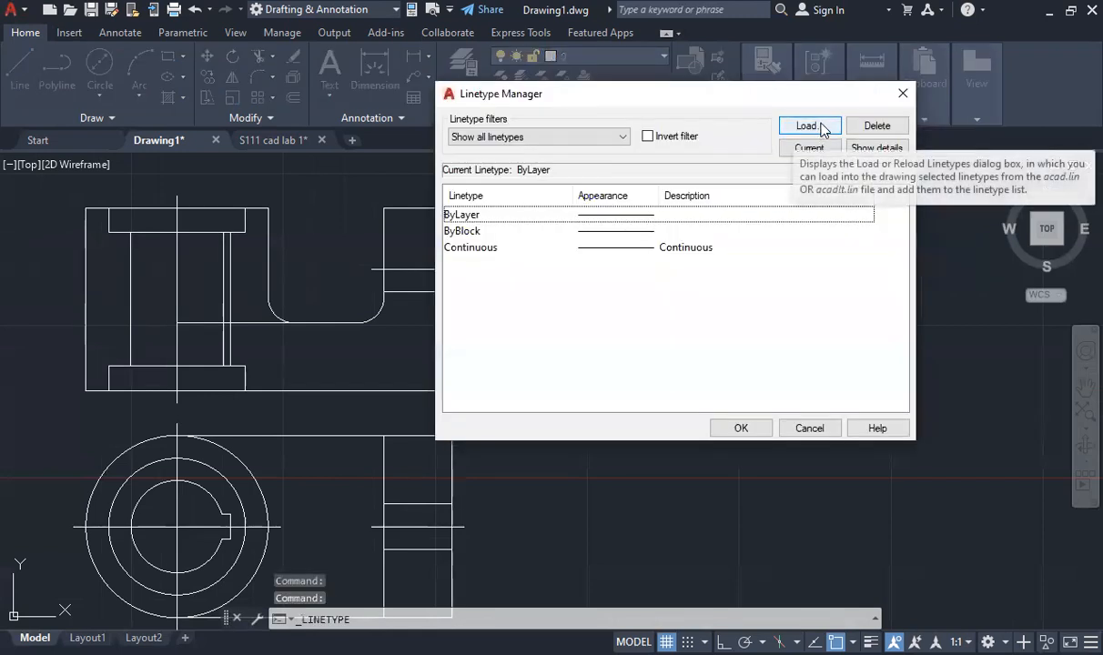
click(809, 126)
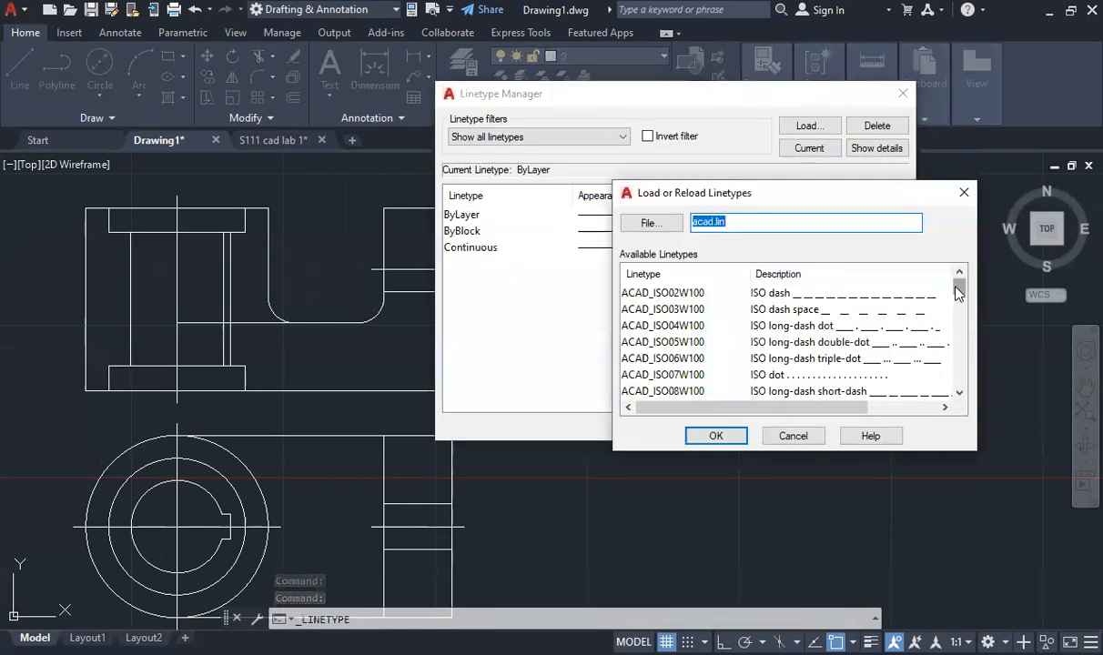
scroll(883, 362, down, 5)
click(655, 374)
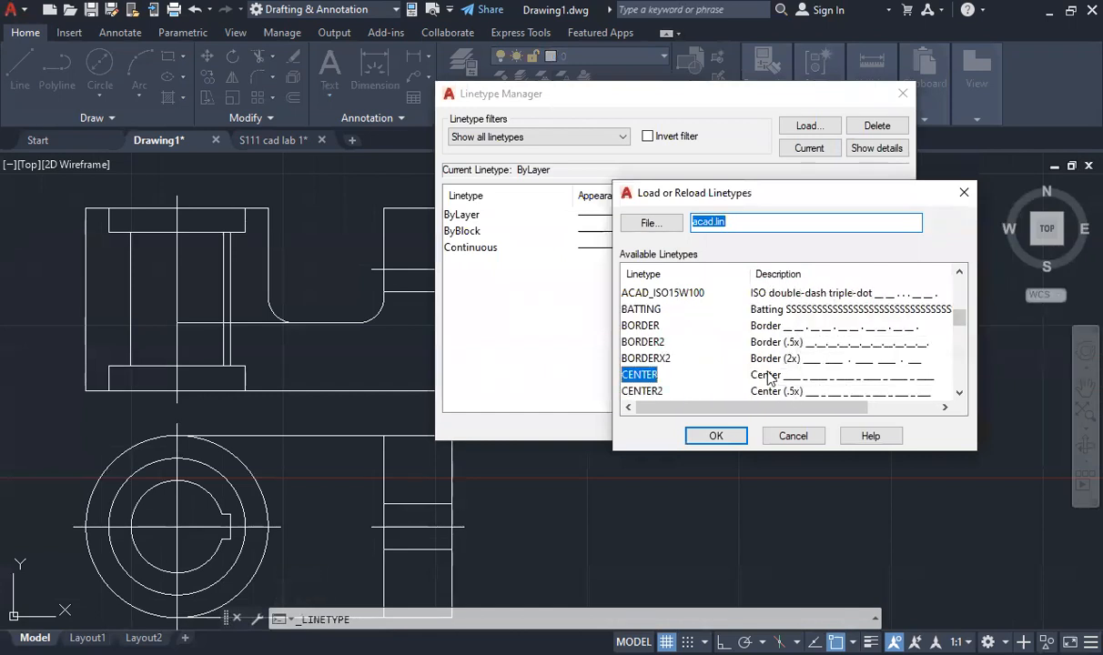
click(717, 436)
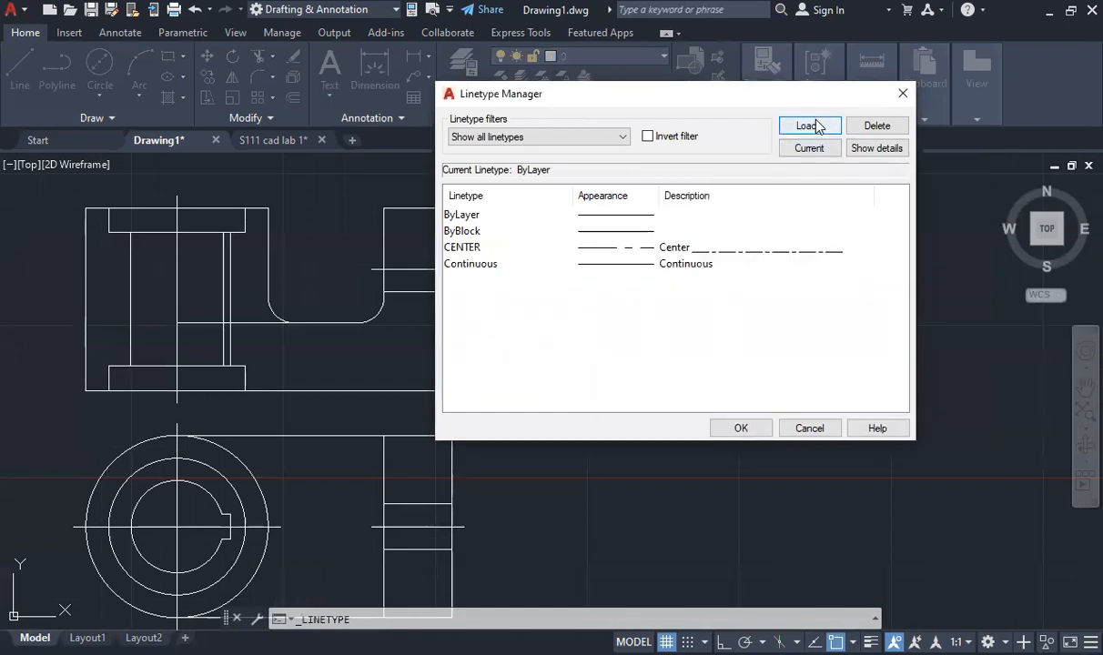
- Load the HIDDEN linetype from acad.lin and accept the linetype changes
click(820, 128)
drag(960, 290, 964, 361)
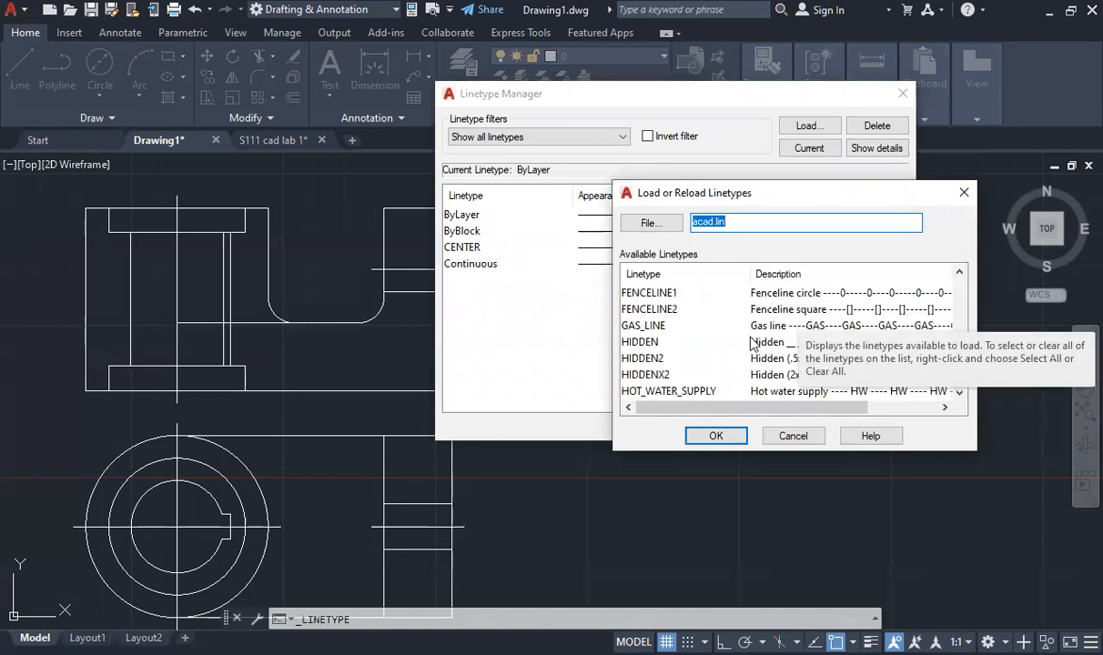
click(754, 344)
click(716, 436)
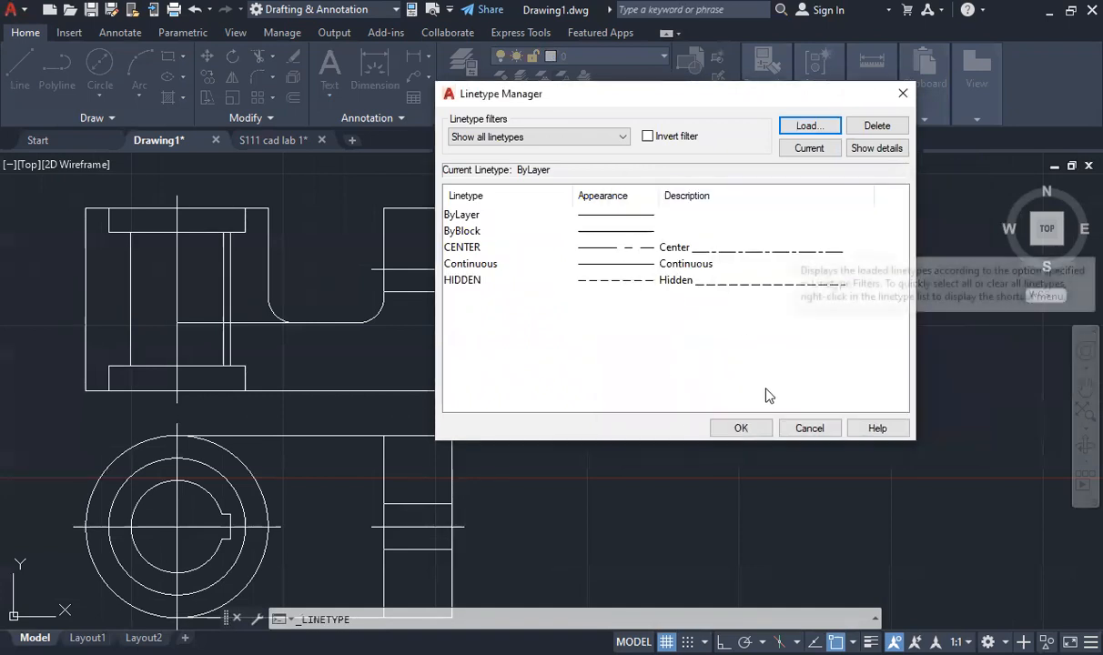
click(740, 428)
- Review the linetypes loaded in the drawing and the further ones available in acad.lin without loading any
mouse_move(766, 115)
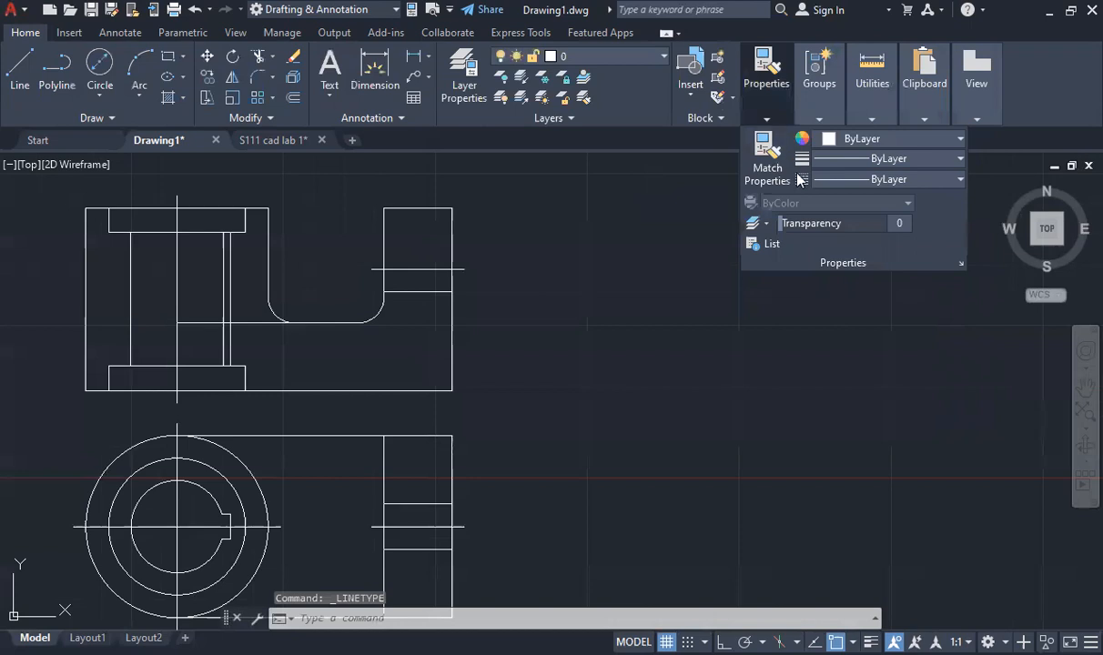
click(926, 182)
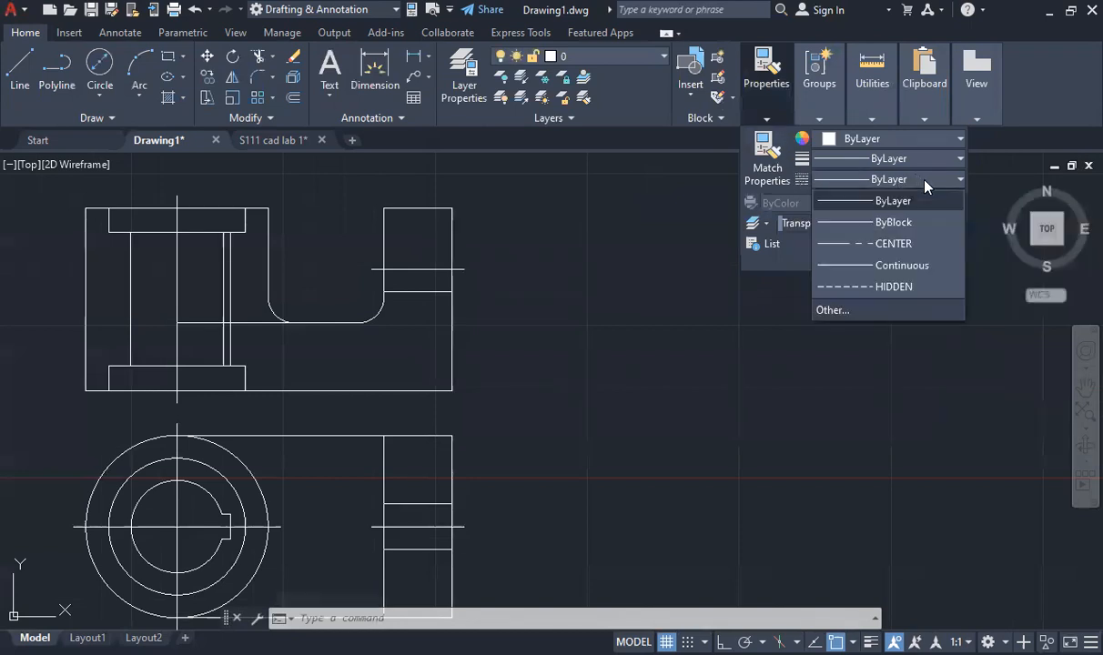
click(865, 312)
click(807, 126)
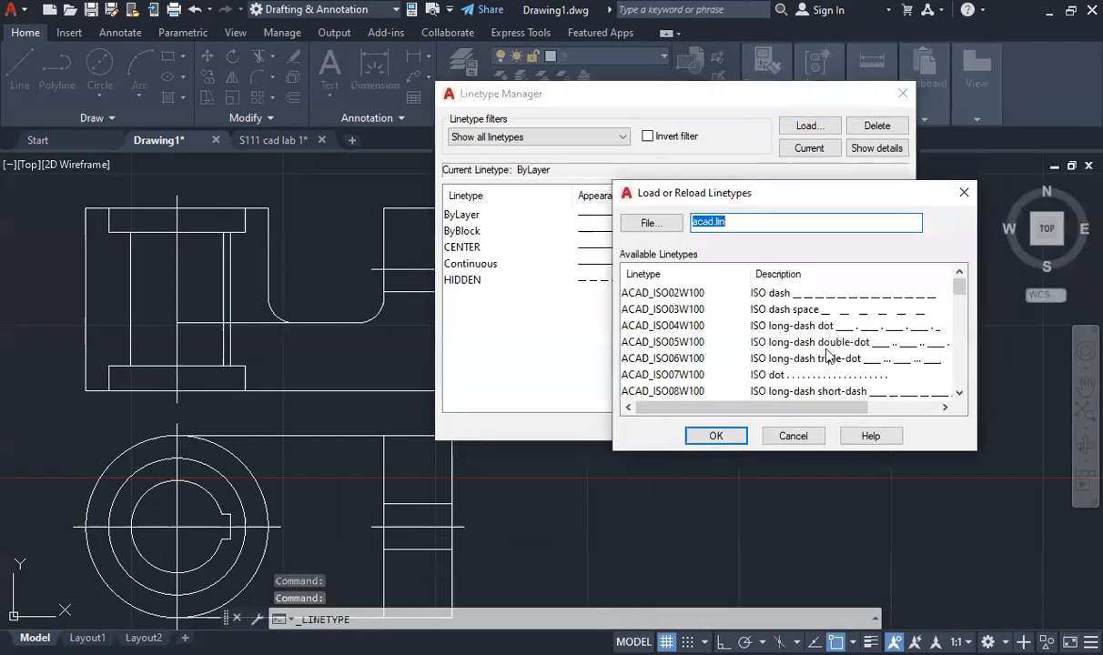
scroll(785, 368, down, 5)
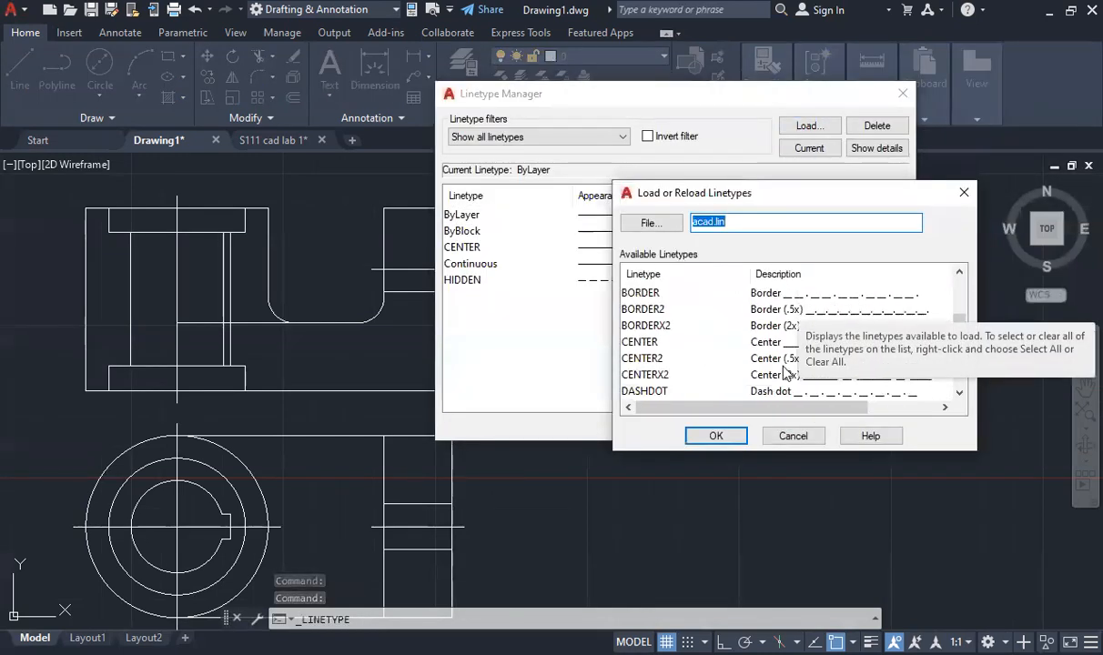
scroll(784, 329, down, 3)
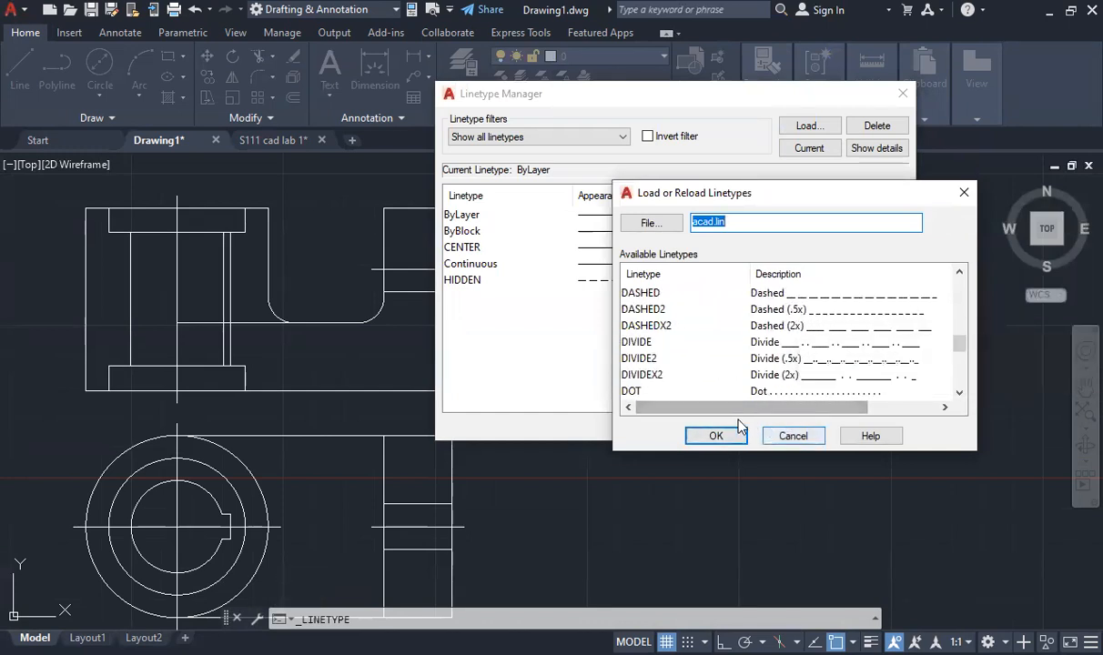
click(791, 438)
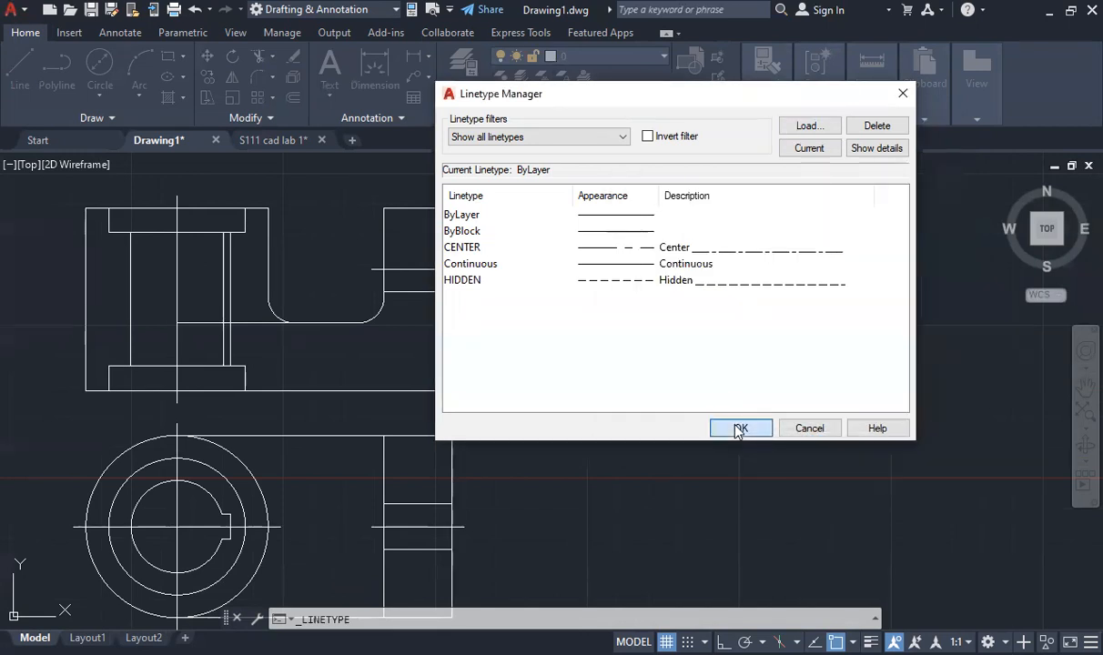
click(740, 428)
mouse_move(767, 86)
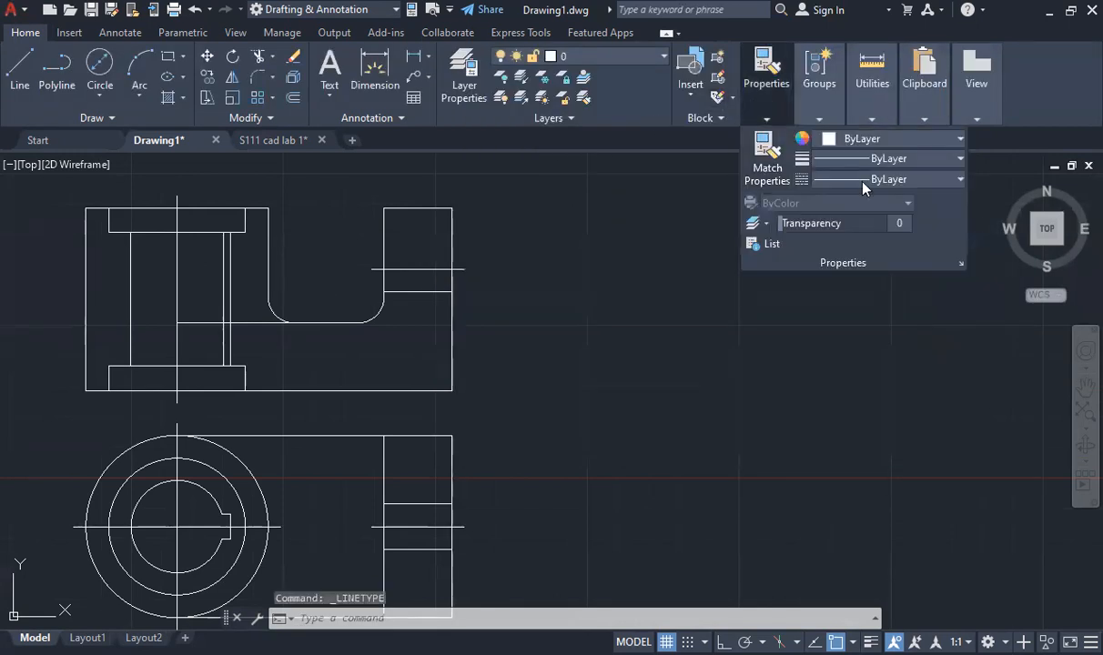
click(917, 181)
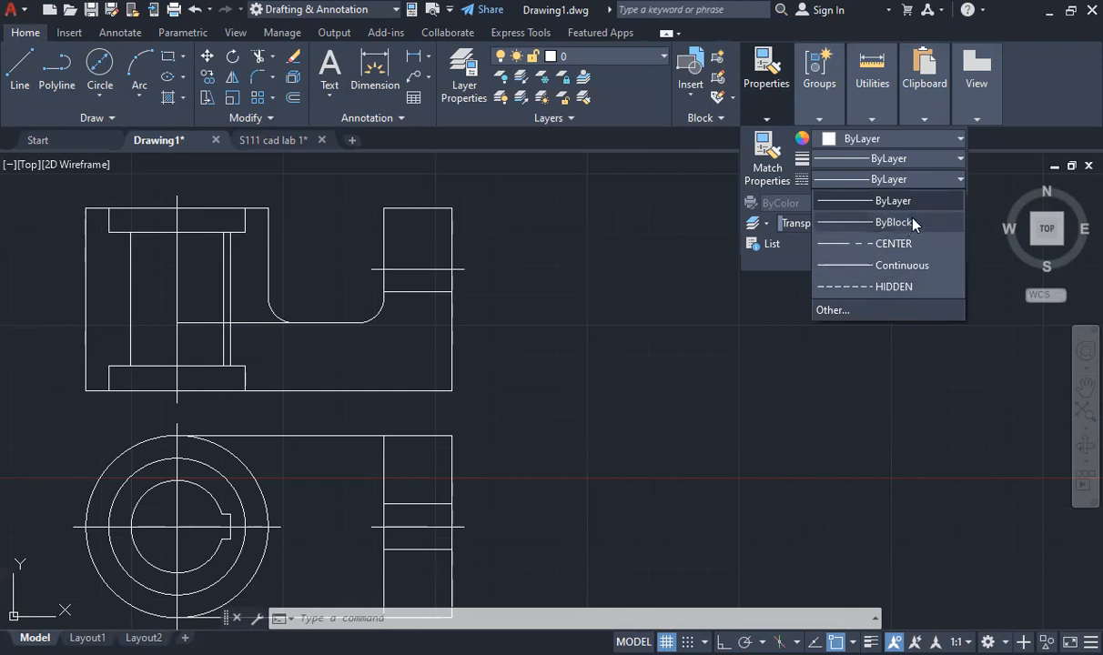
click(693, 305)
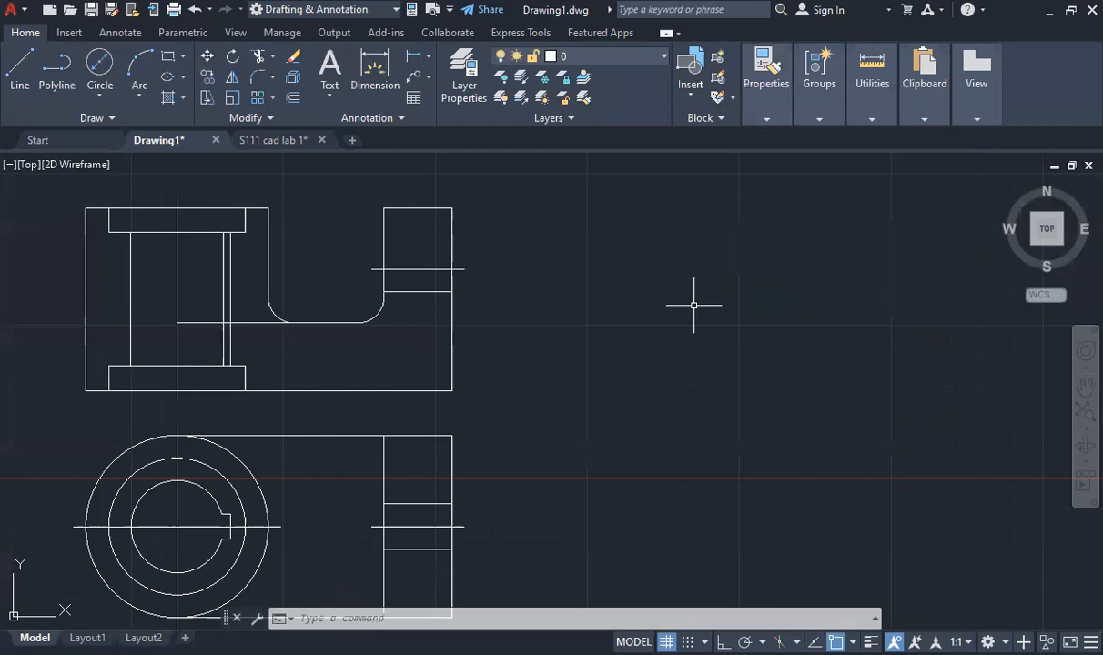
key(Escape)
key(Escape)
- Assign the CENTER linetype to the vertical centerline through the bore in the upper view
scroll(532, 296, down, 3)
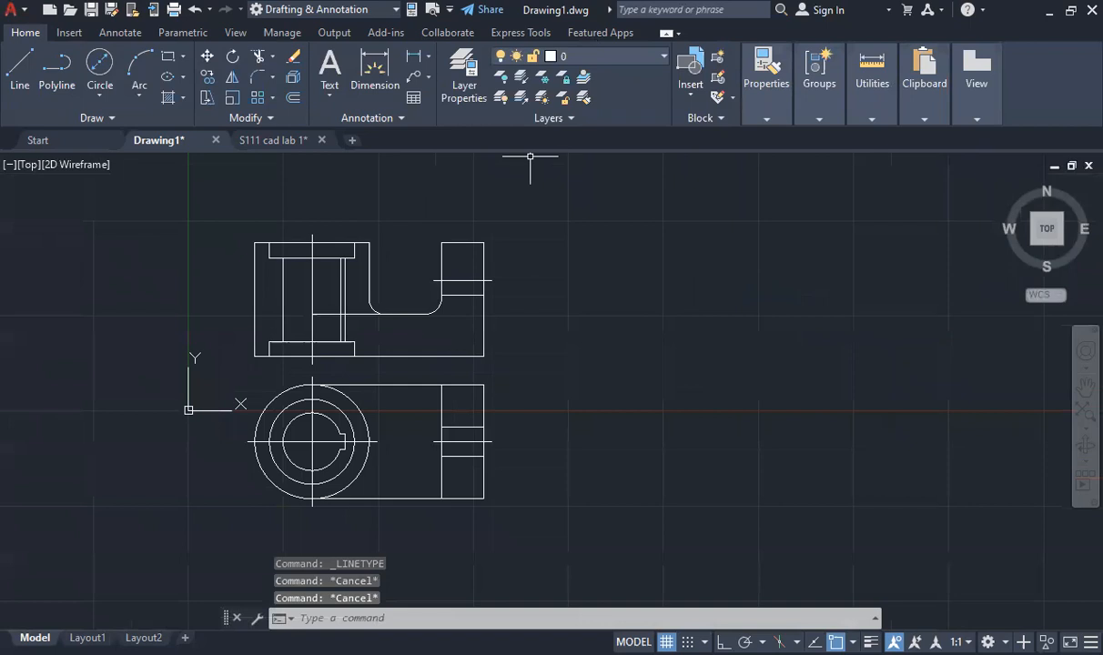
scroll(413, 363, down, 2)
scroll(368, 347, up, 4)
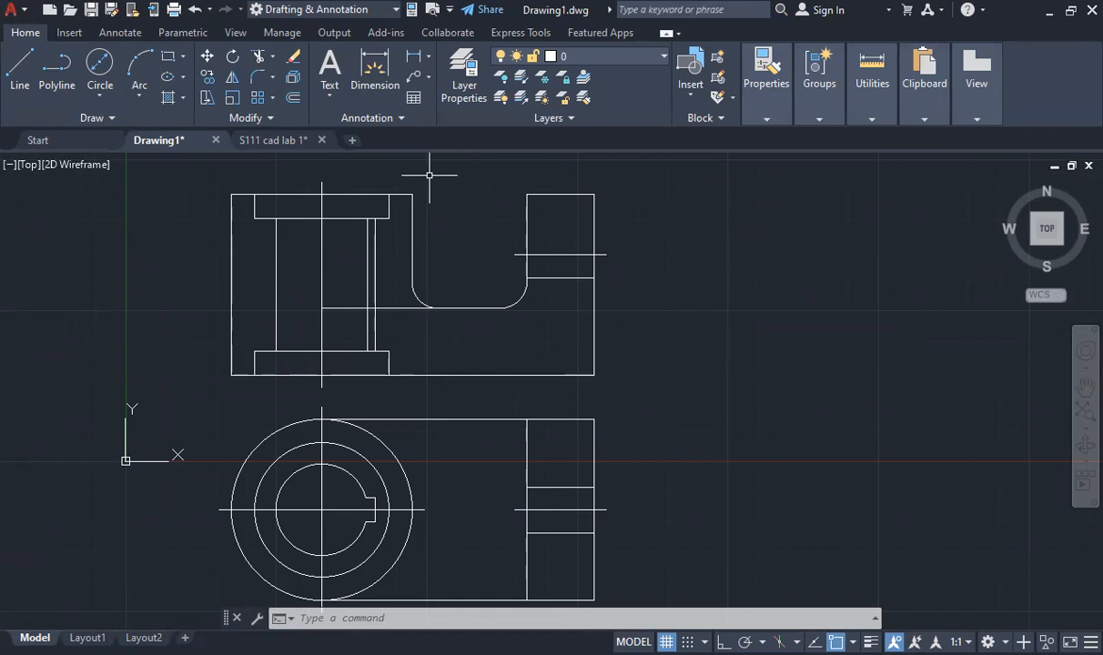
mouse_move(319, 242)
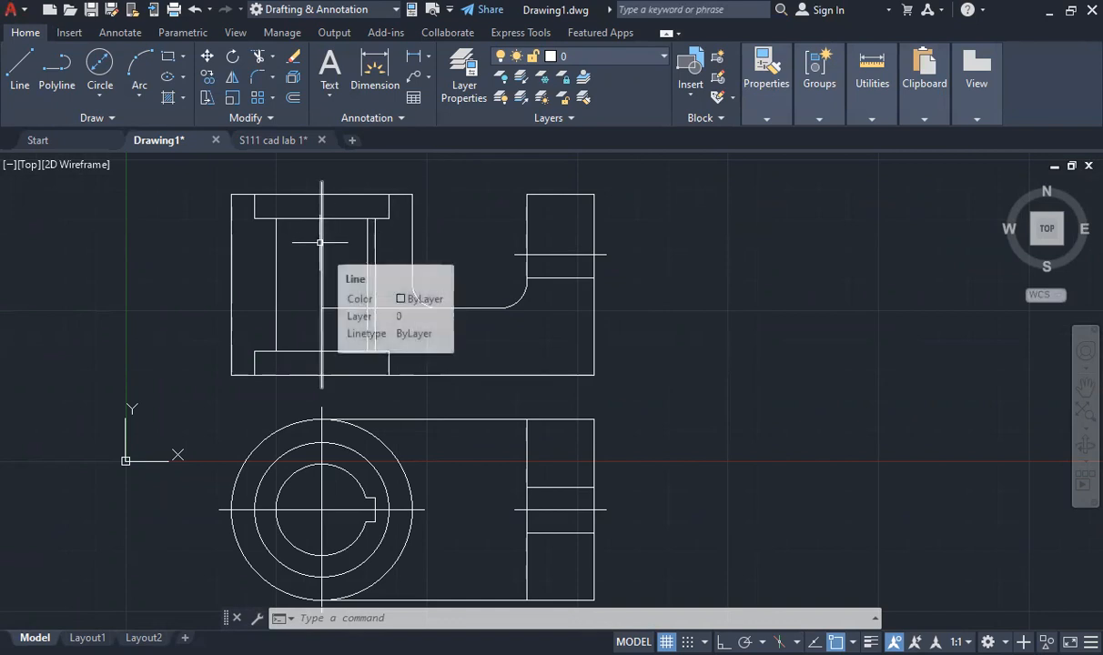
click(319, 242)
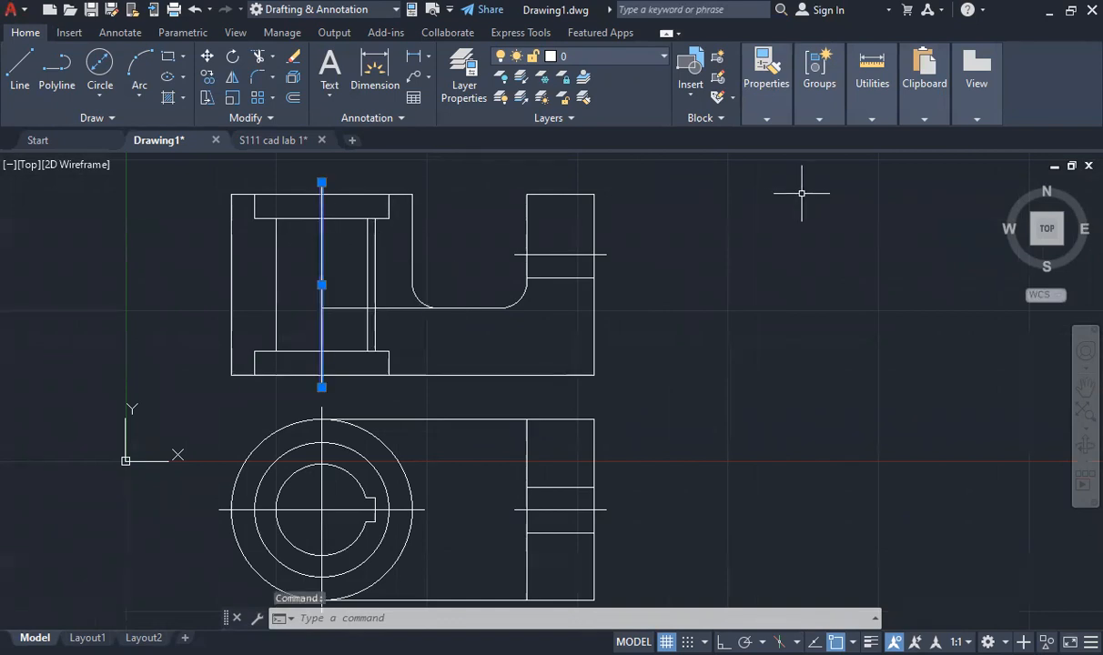
text(prop)
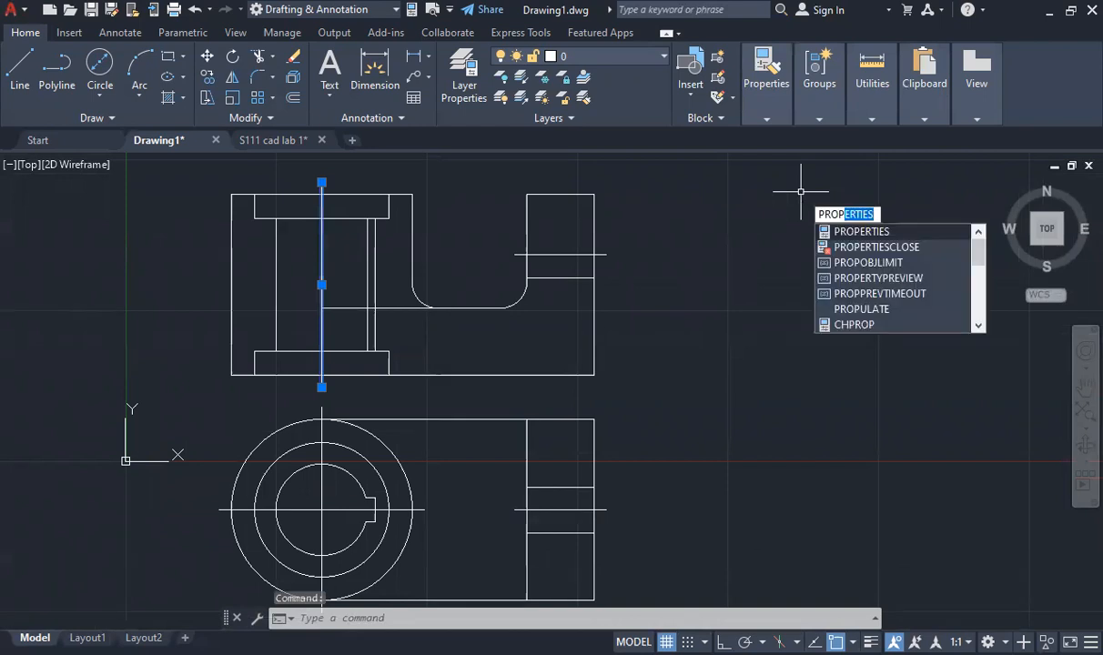
key(Return)
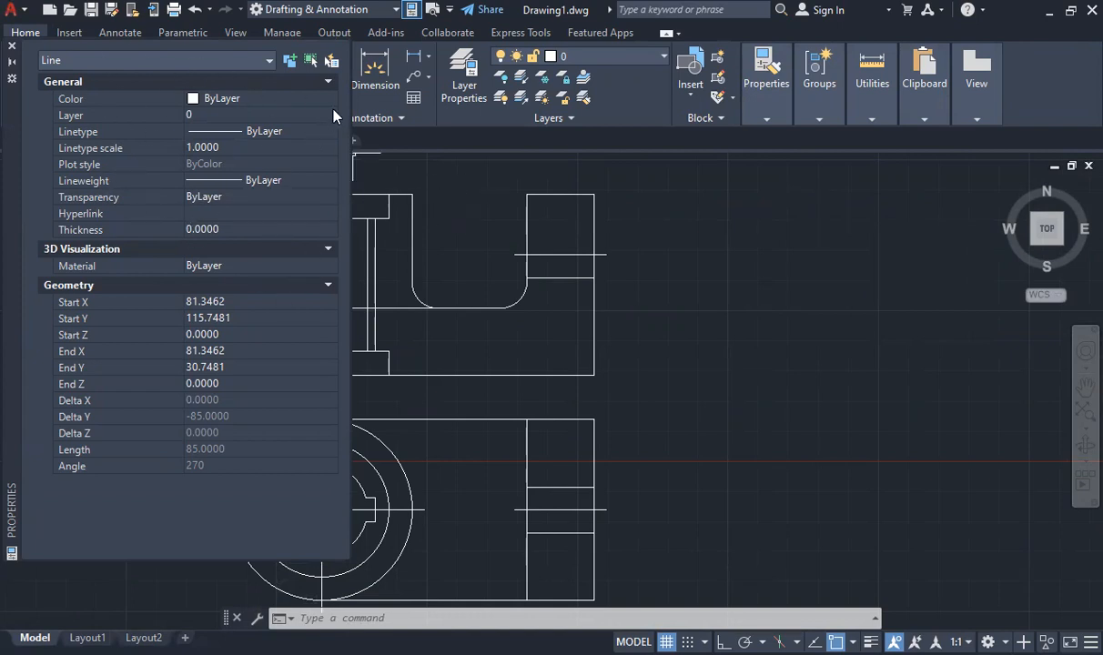
click(305, 132)
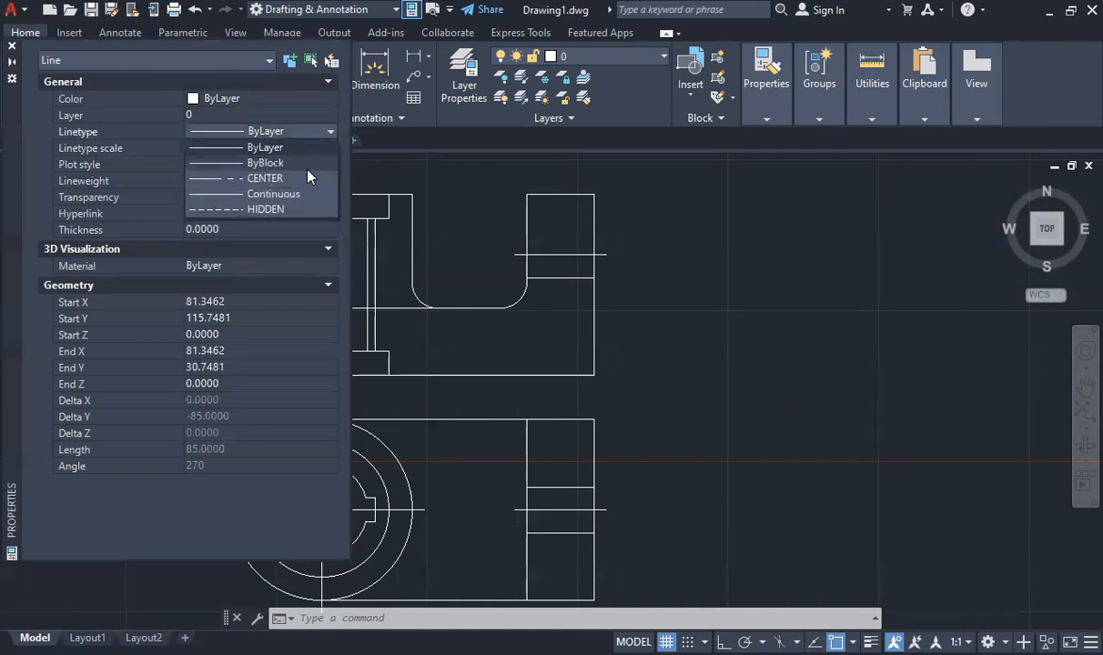
click(281, 183)
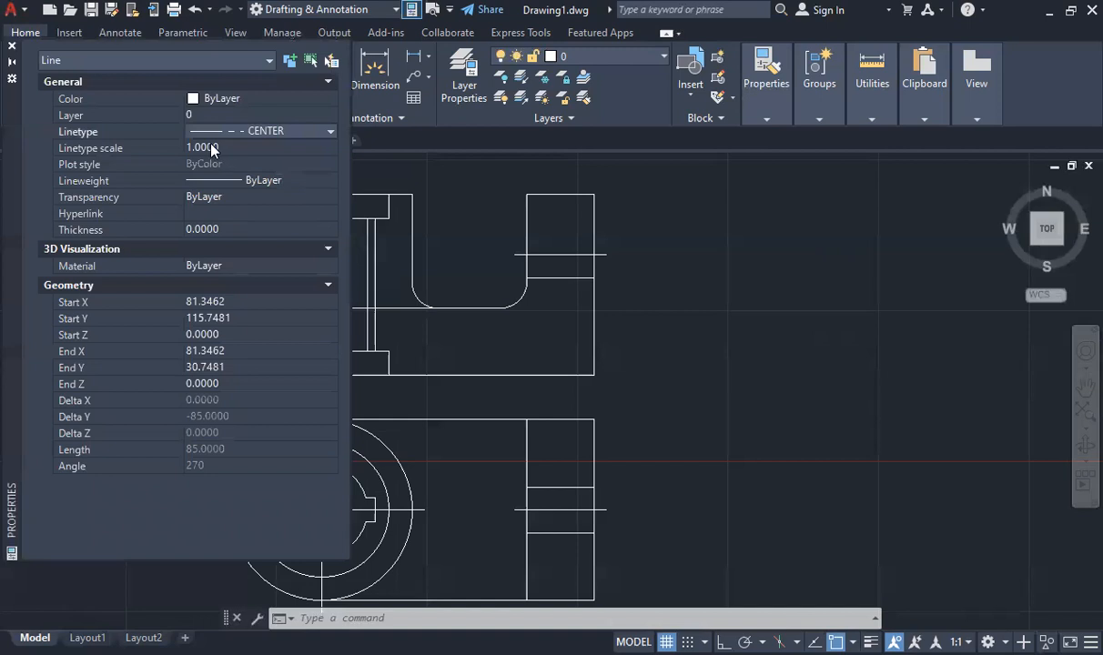
- Set the linetype scale of the upper view's vertical centerline to 10
scroll(410, 232, down, 3)
scroll(387, 269, up, 6)
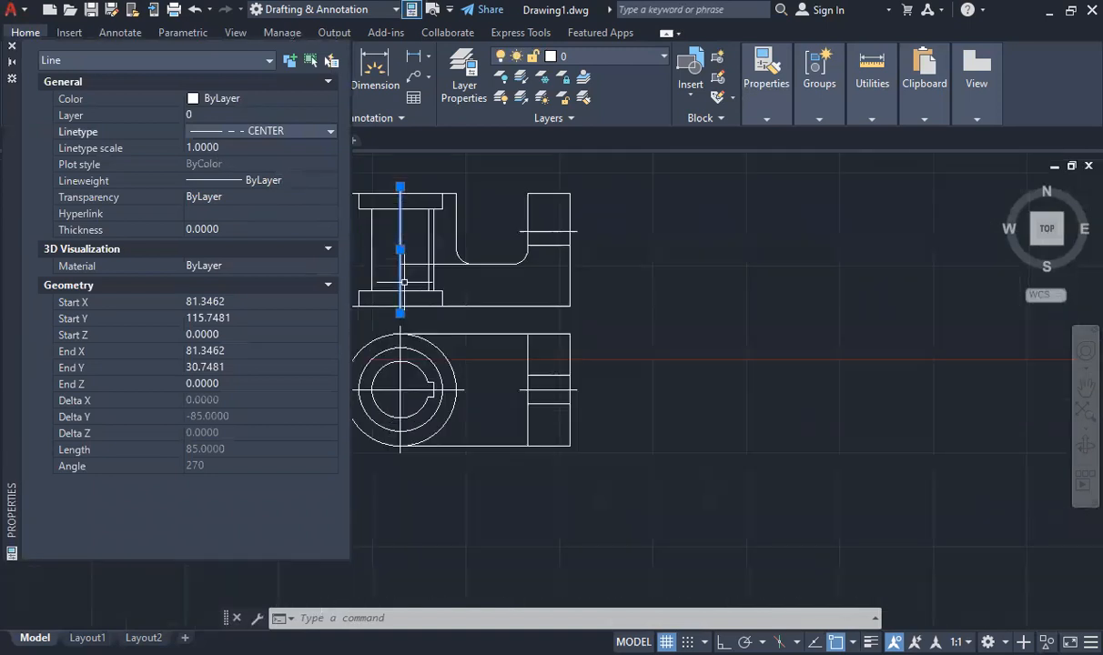
scroll(392, 266, up, 2)
scroll(438, 297, up, 2)
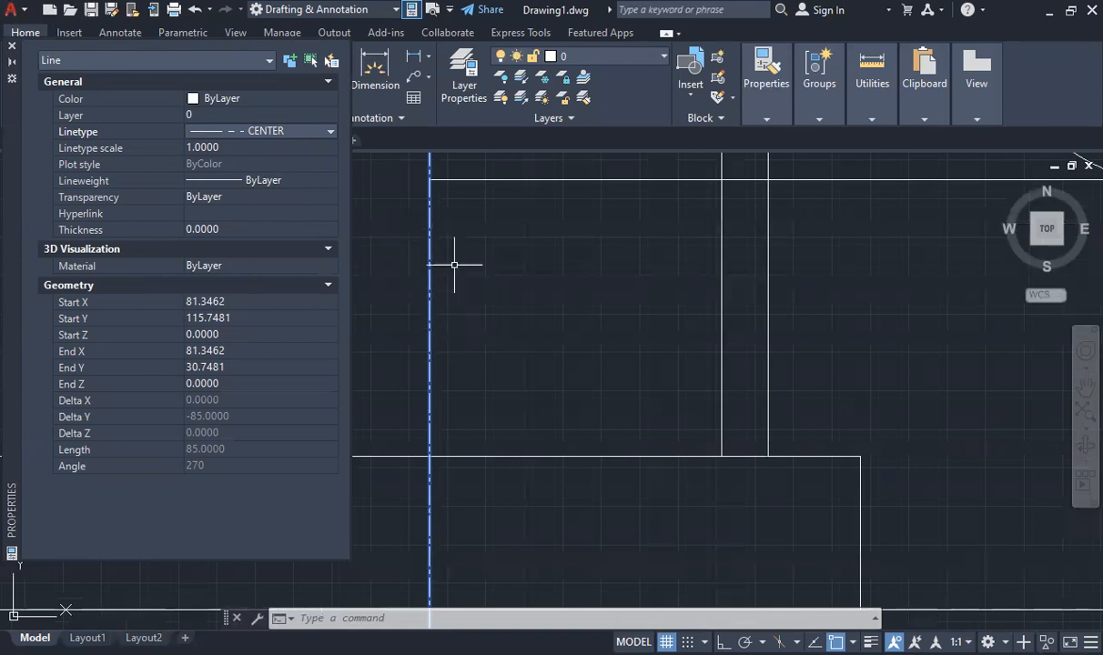
scroll(433, 260, down, 4)
scroll(441, 186, up, 2)
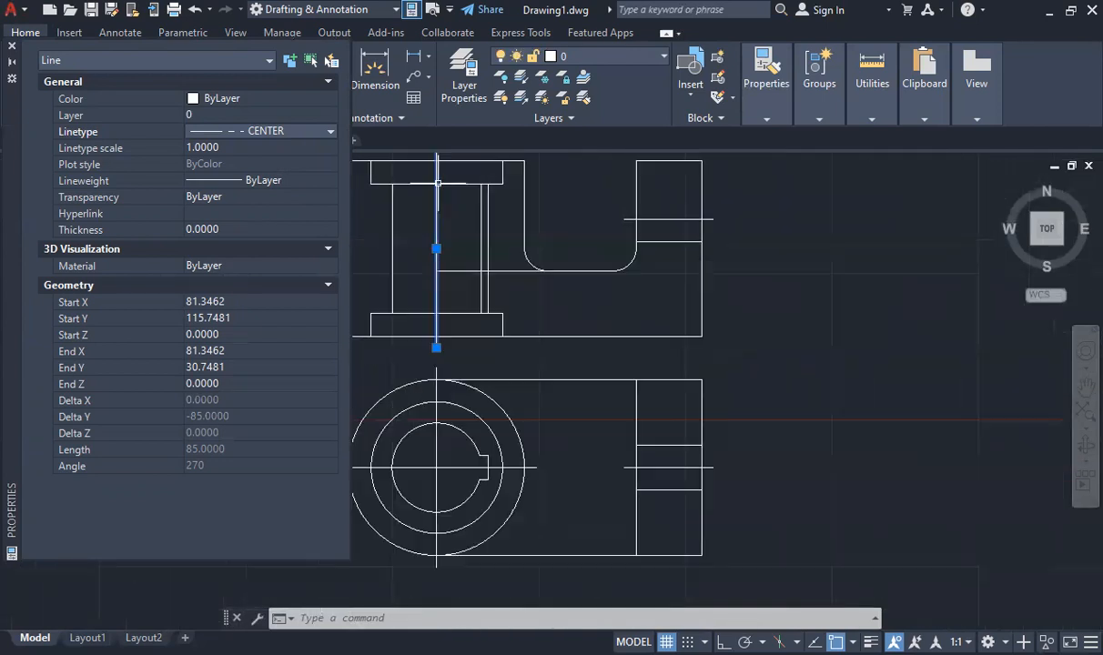
scroll(439, 179, up, 2)
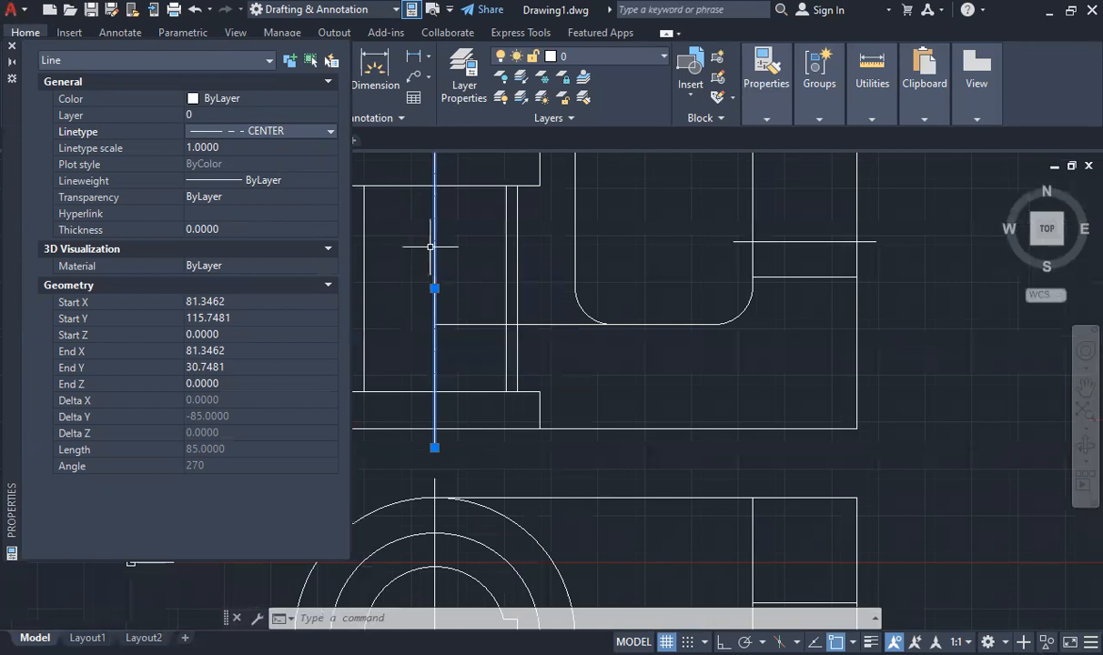
click(216, 147)
text(10)
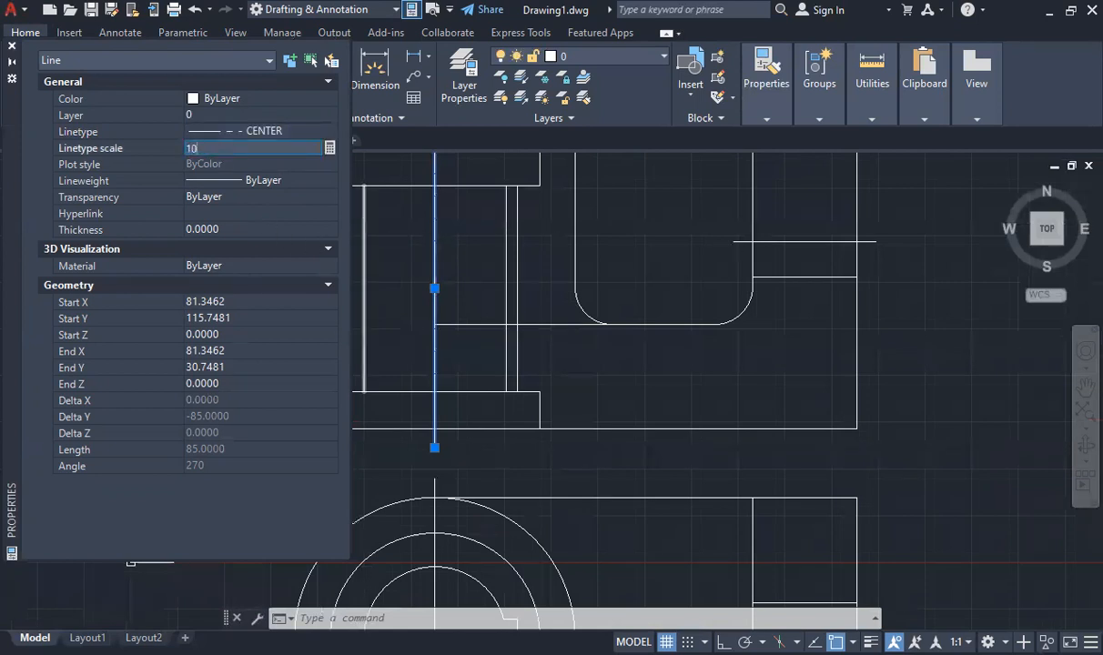
key(Return)
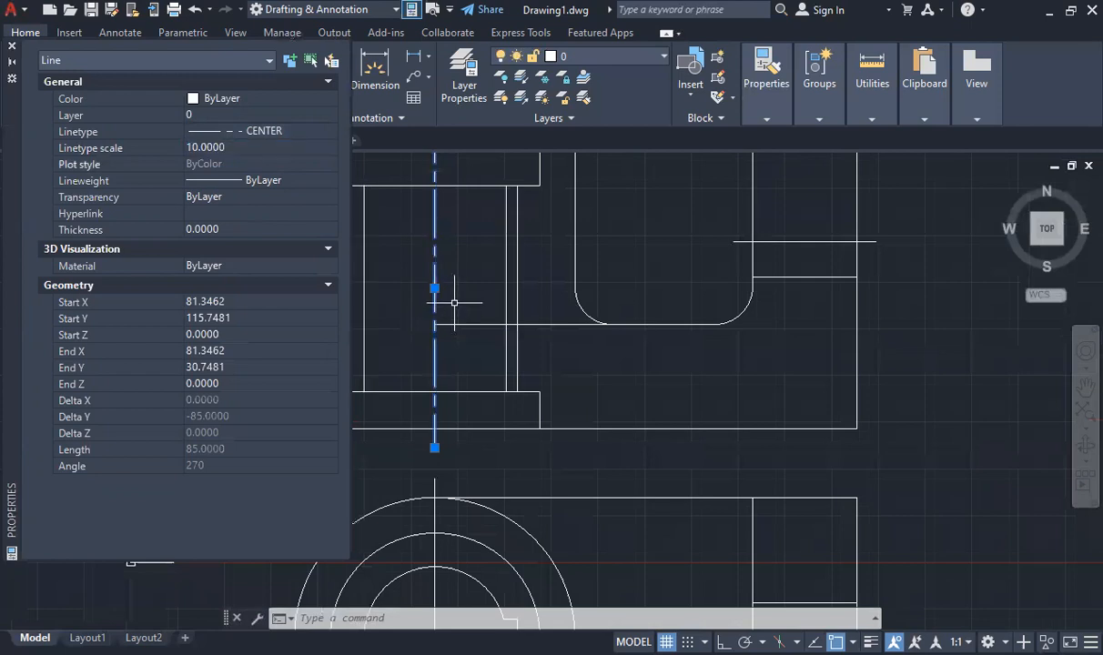
- Set the linetype scale of the upper view's vertical centerline to 12
click(226, 148)
text(12)
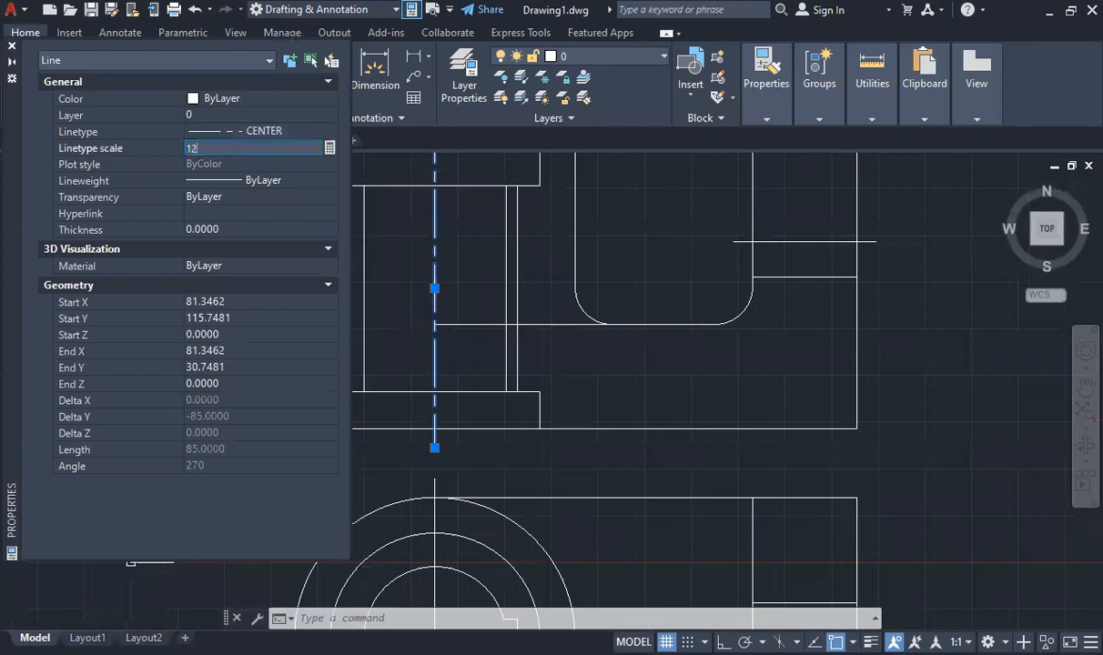
key(Return)
scroll(446, 269, down, 3)
scroll(443, 283, up, 3)
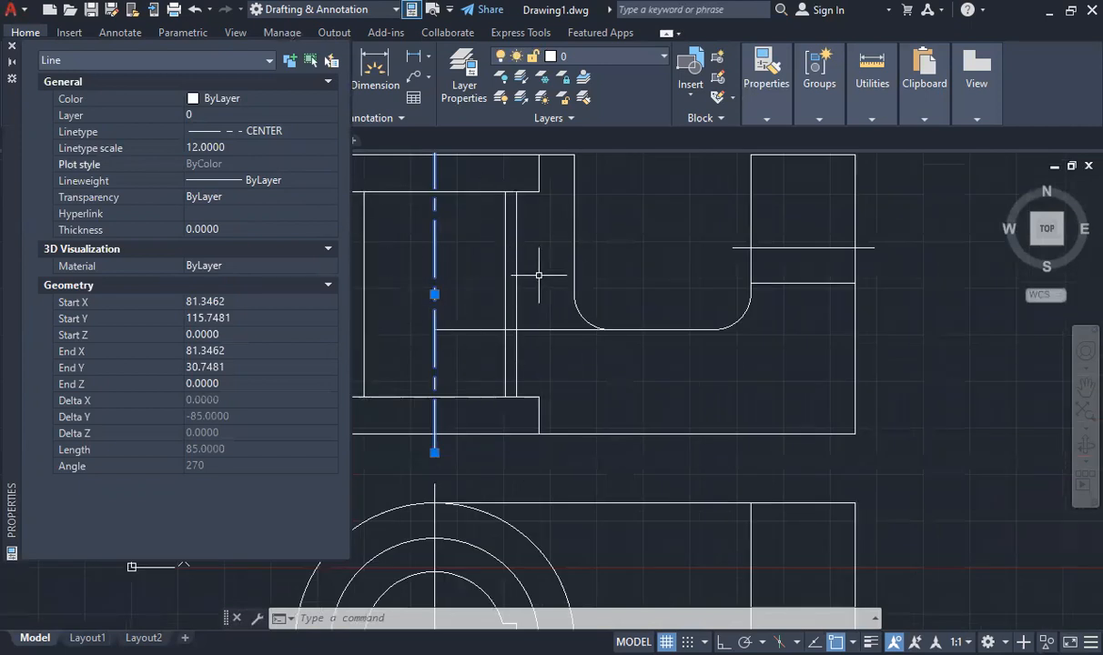
- Give the upper view's vertical centerline a 0.05 mm lineweight, then close its properties and deselect it
click(256, 181)
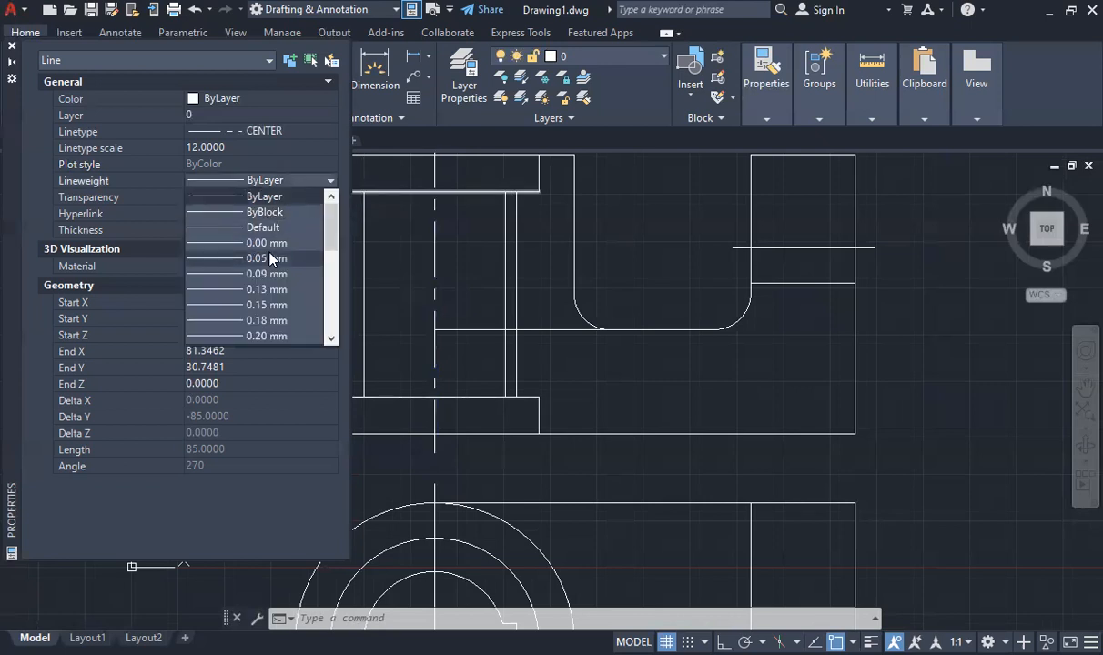
click(269, 259)
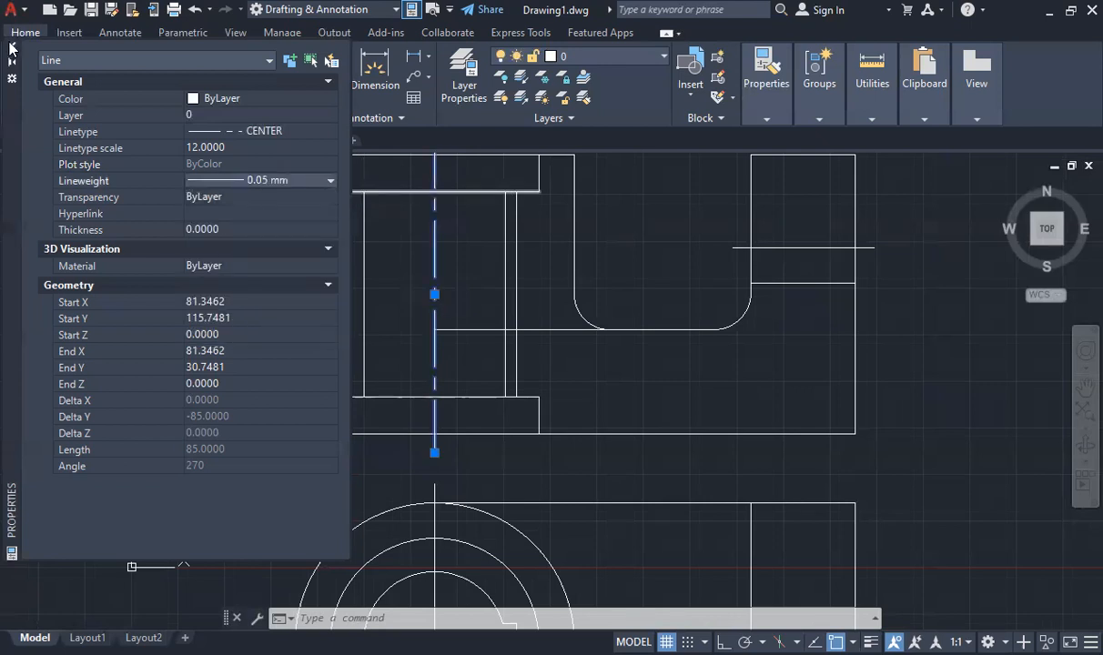
click(12, 49)
key(Escape)
scroll(729, 264, down, 2)
scroll(716, 274, up, 2)
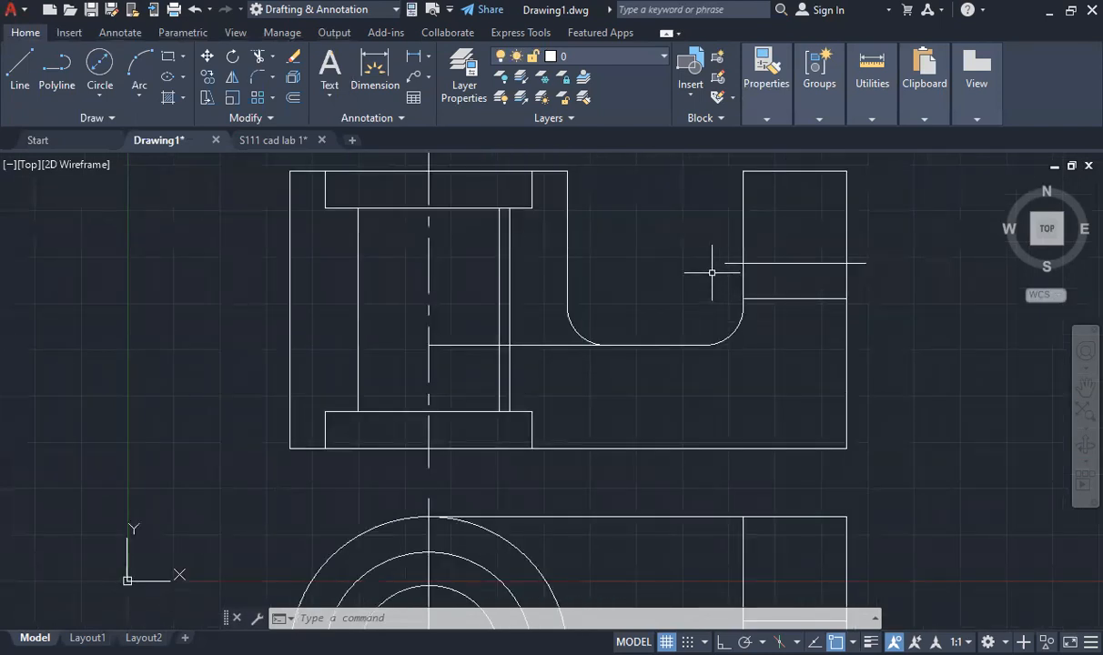
click(770, 116)
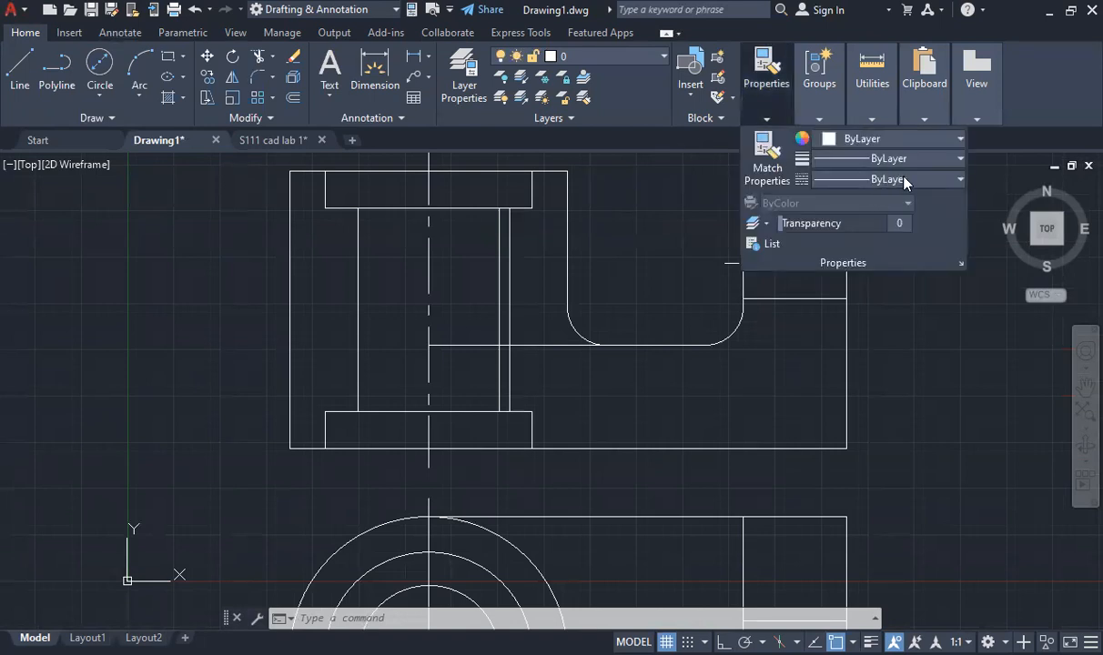
click(905, 179)
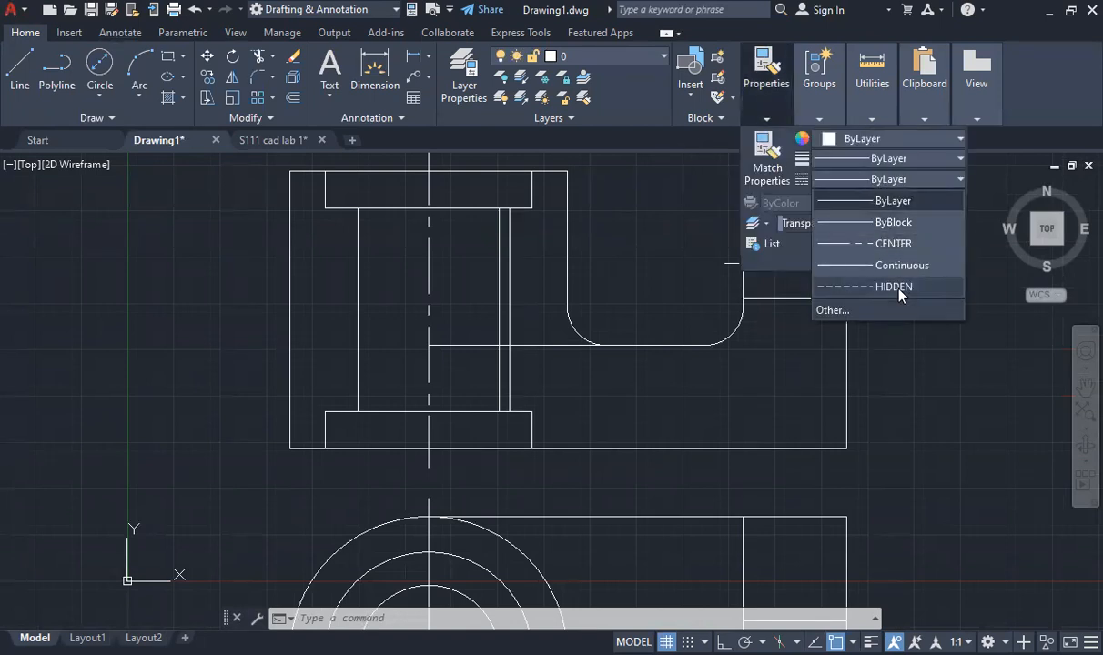
click(944, 425)
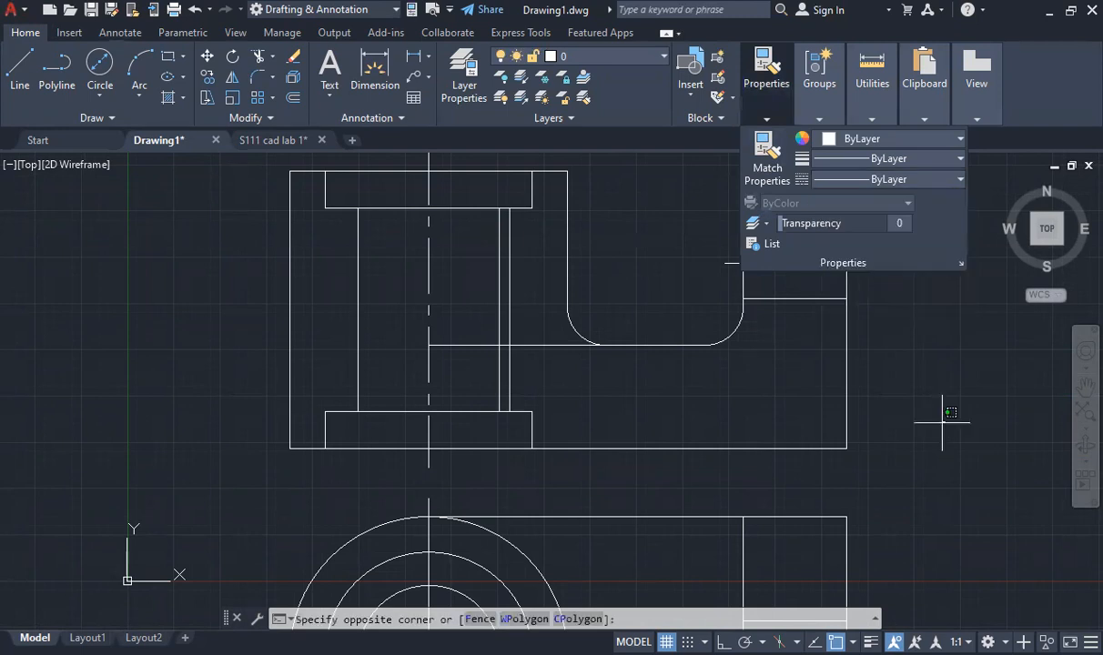
key(Escape)
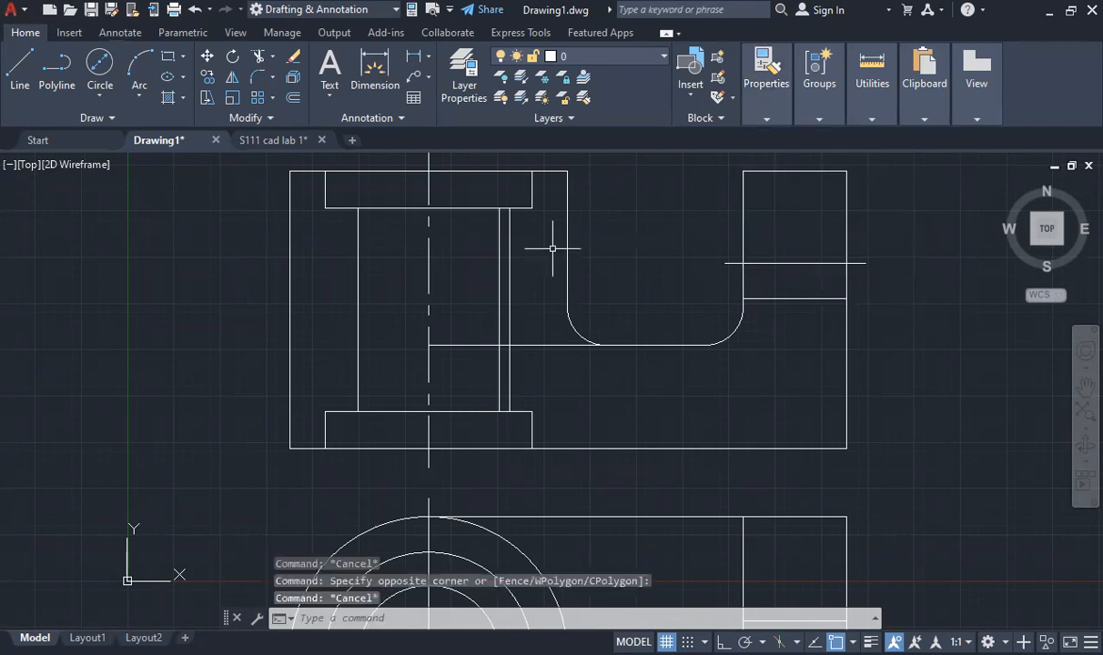
- Open the properties of the upper view's vertical centerline to check its linetype, scale and lineweight
click(427, 247)
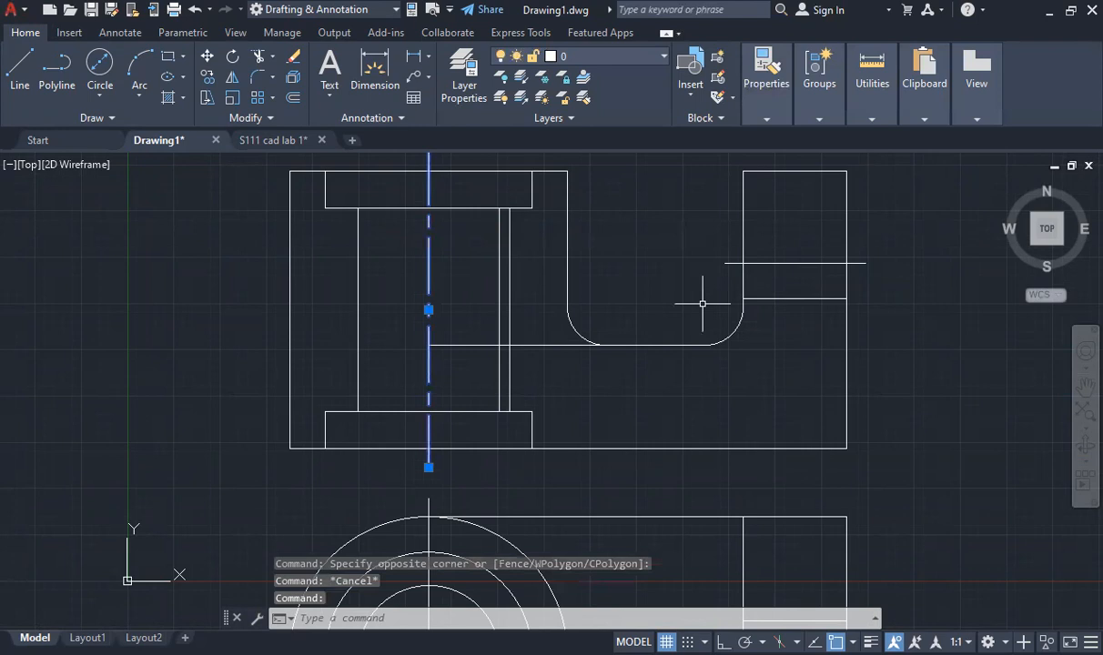
text(prop)
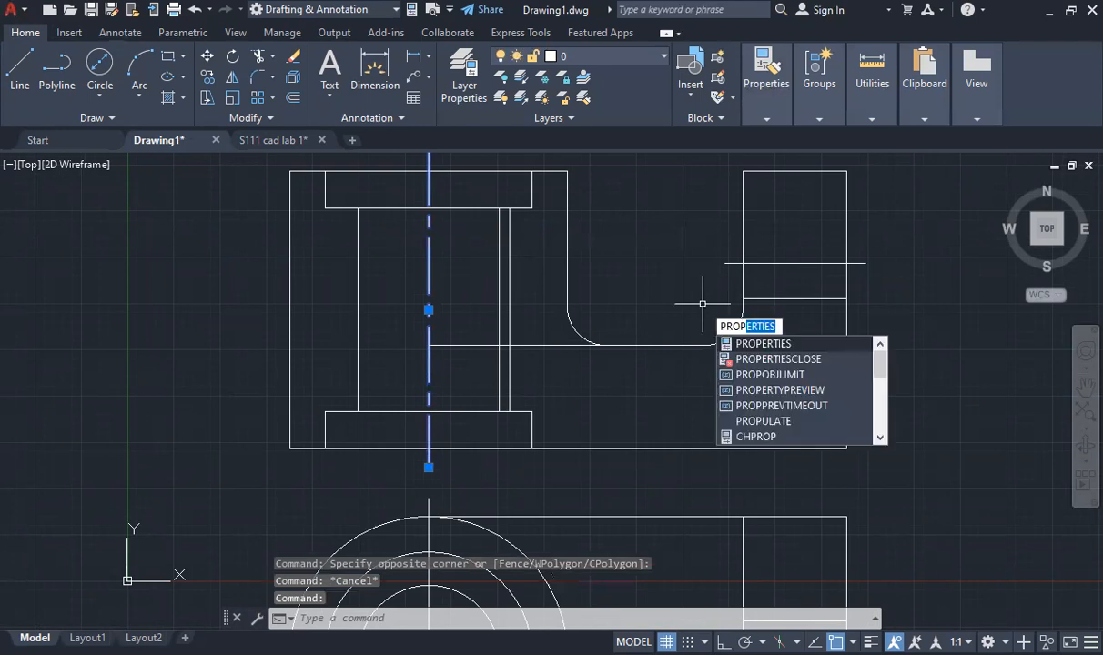
key(Return)
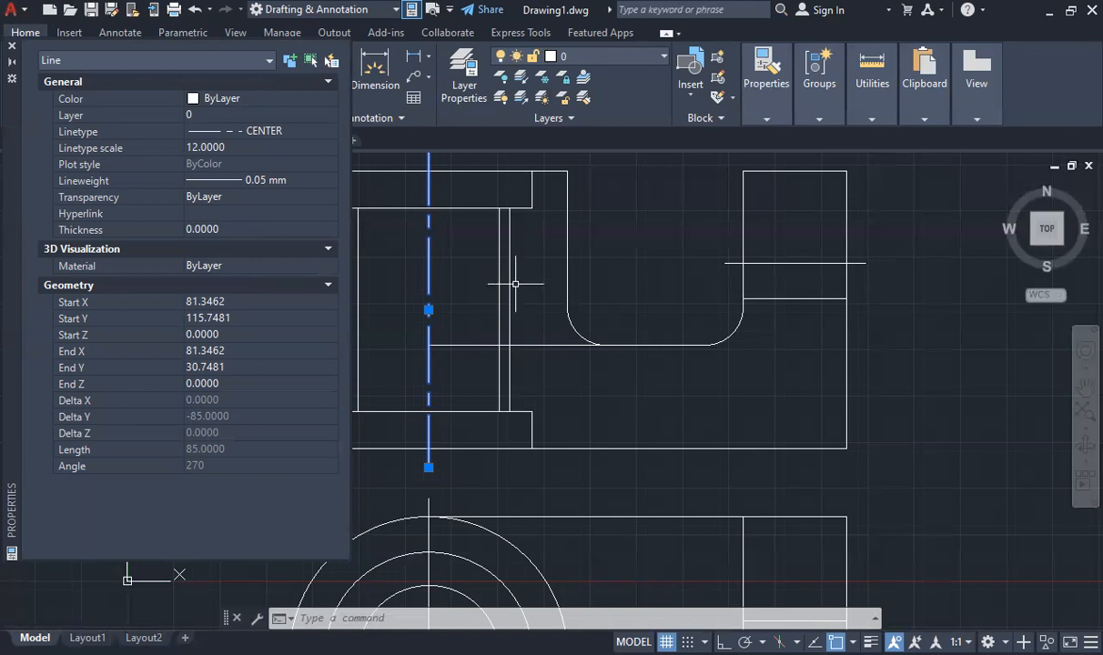
- Draw a line along the upper view's vertical centerline between the outer top and bottom edges, and delete it again
scroll(632, 246, down, 2)
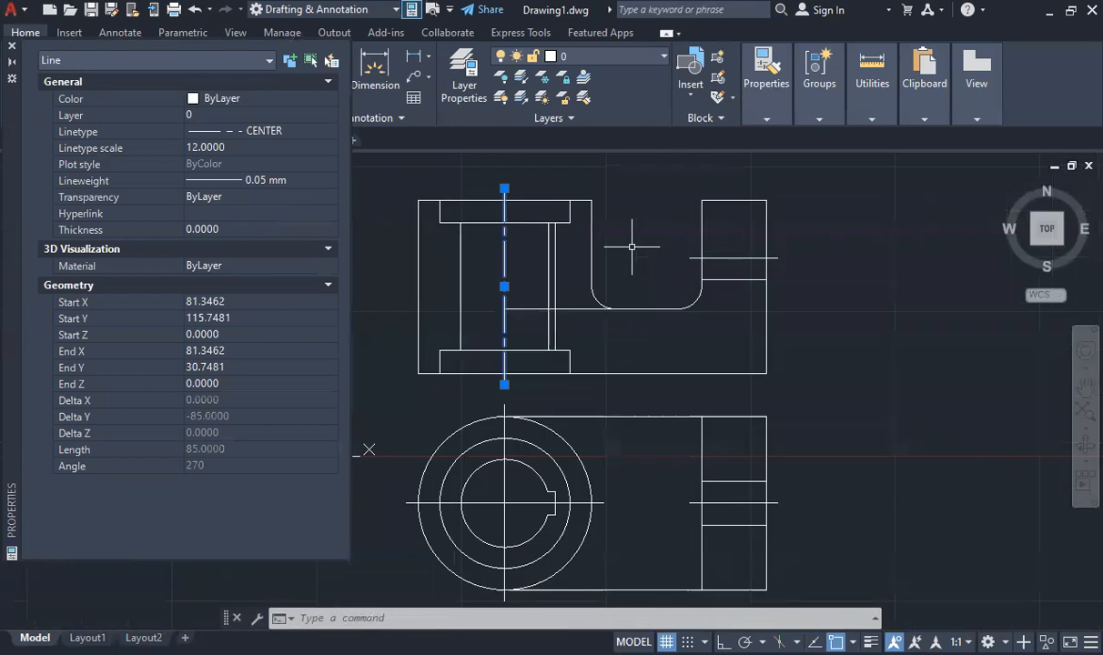
scroll(565, 215, up, 2)
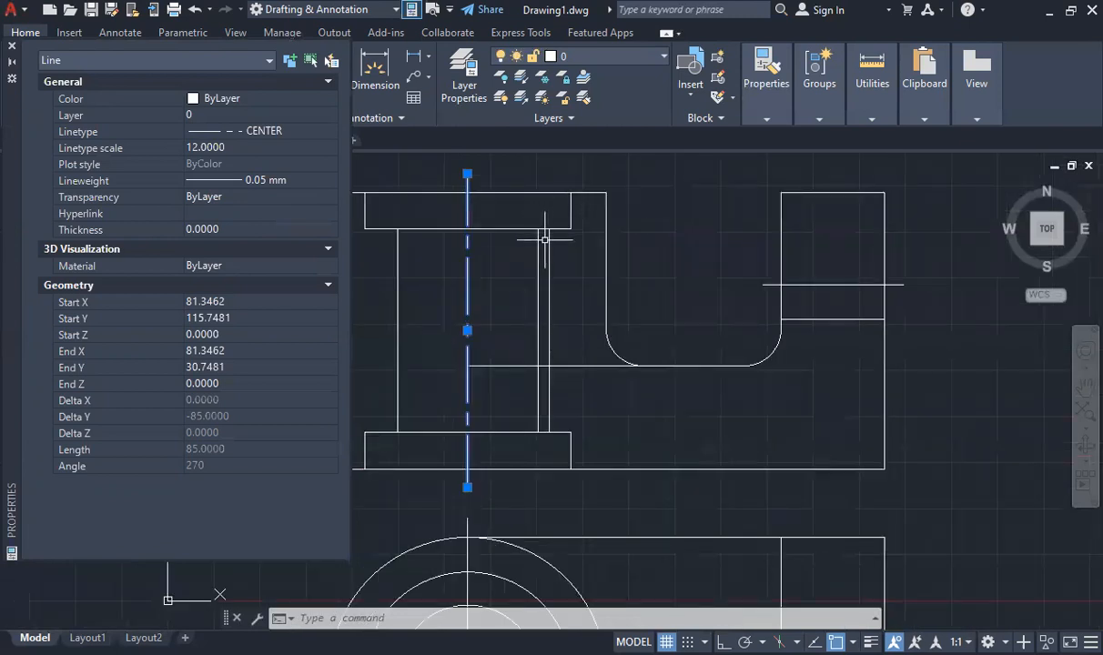
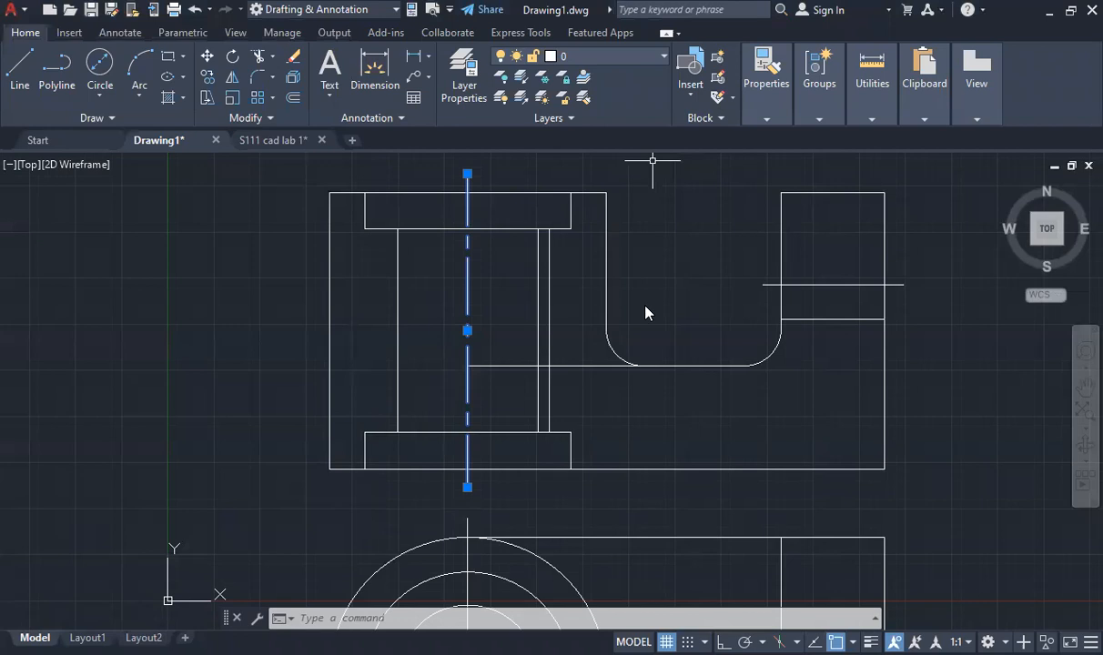
click(28, 62)
key(Escape)
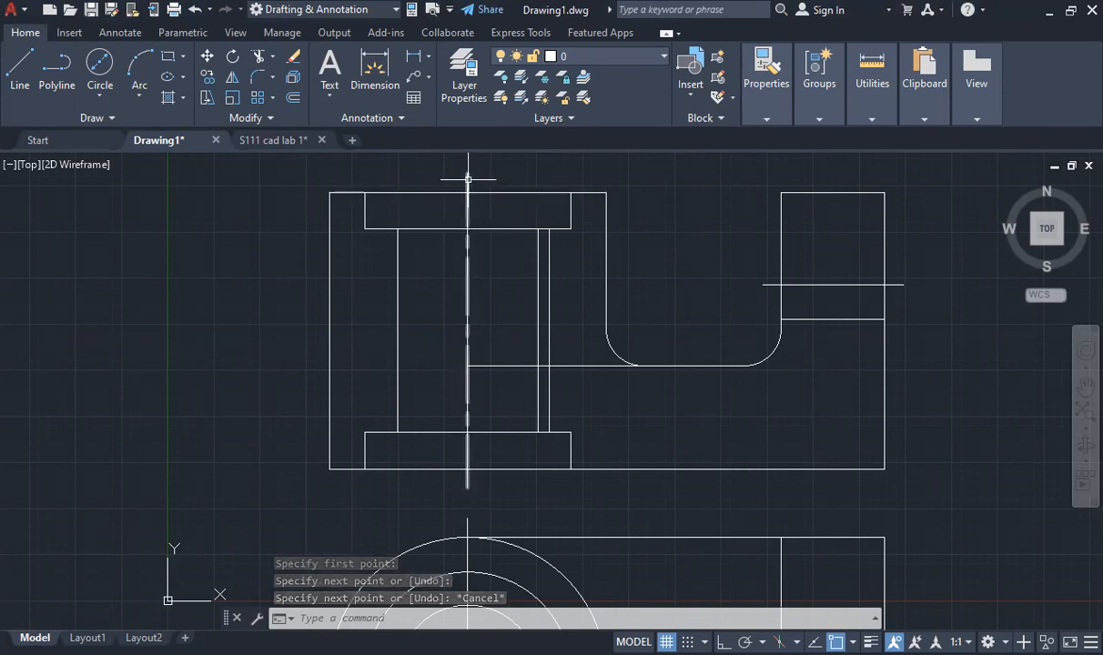
click(468, 247)
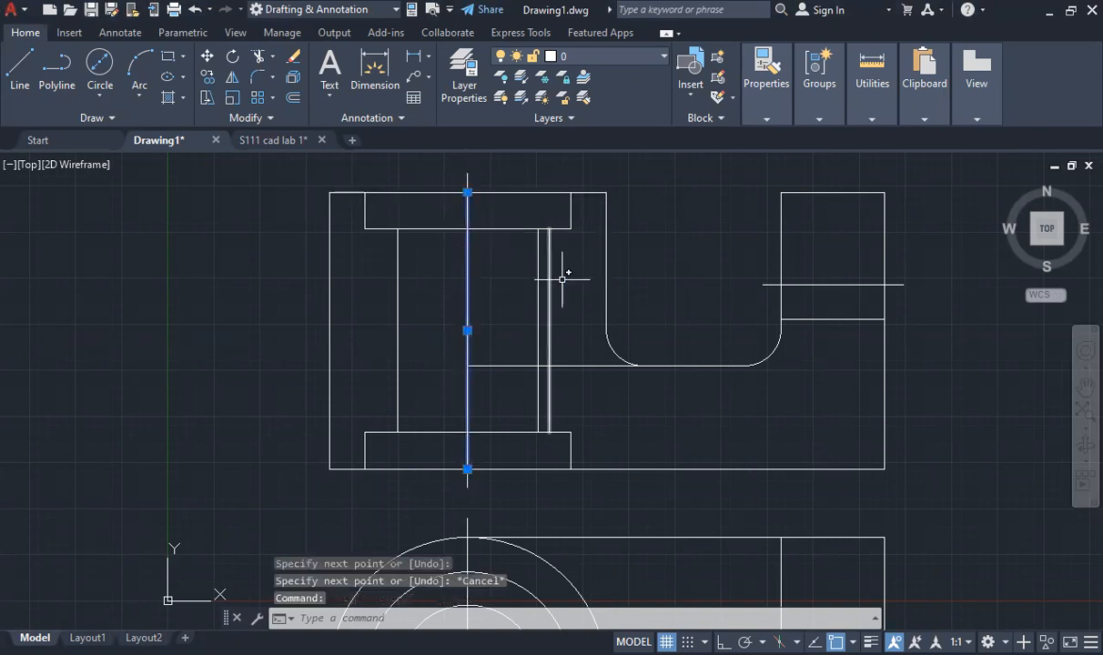
key(Delete)
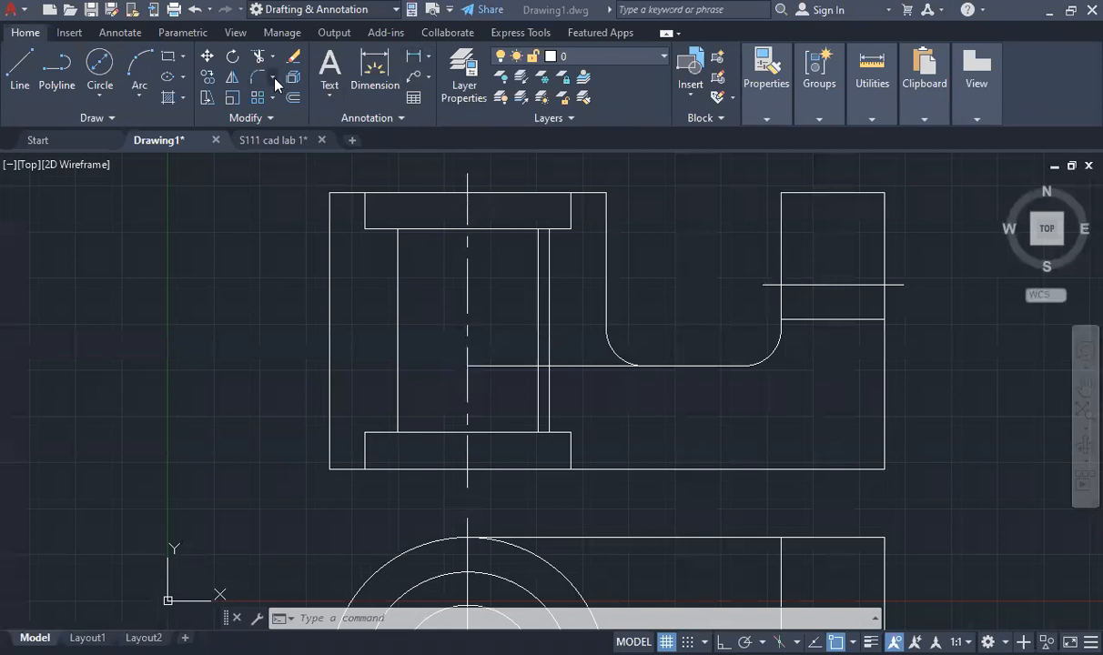
- Review the linetype, linetype scale and lineweight of the upper view's vertical centerline, and close its properties
click(468, 252)
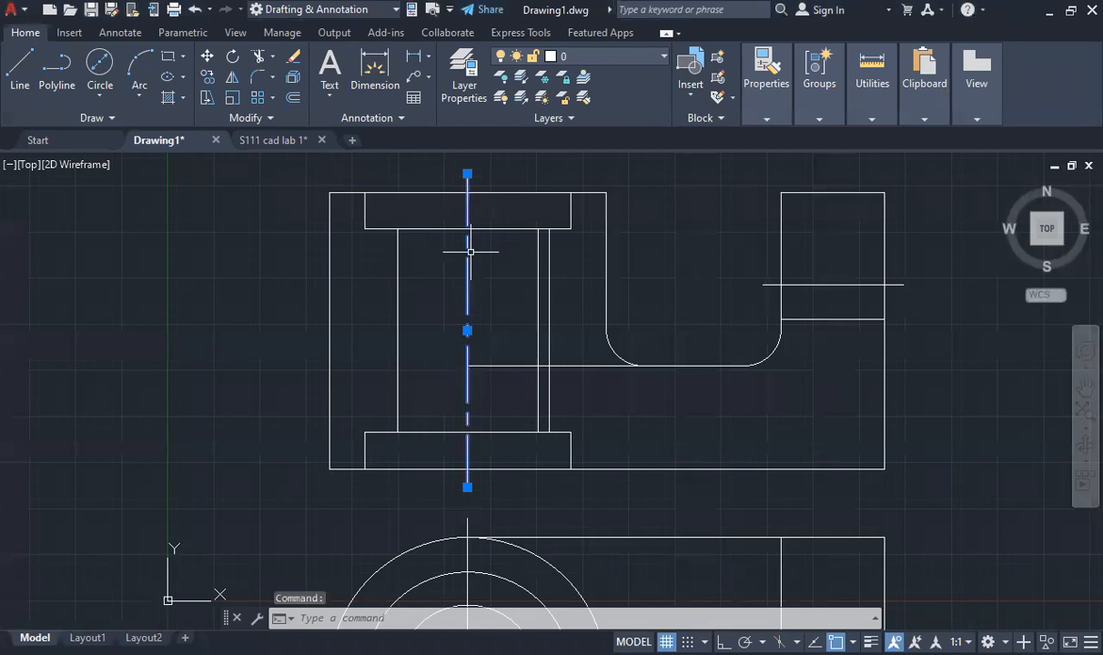
text(PROPERTIES)
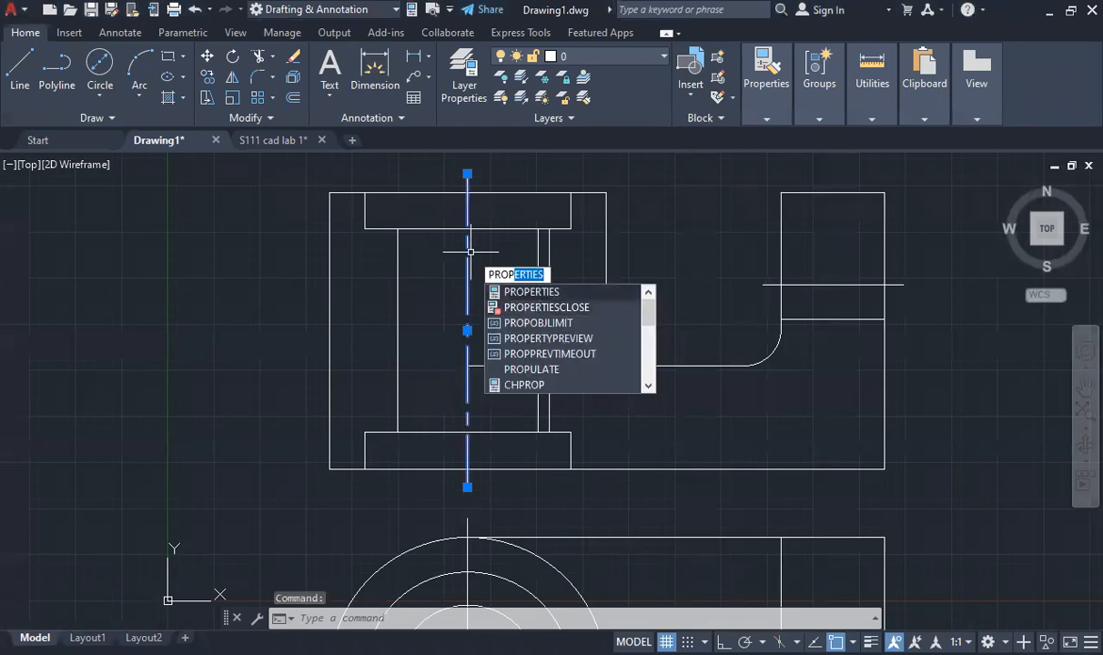
key(Return)
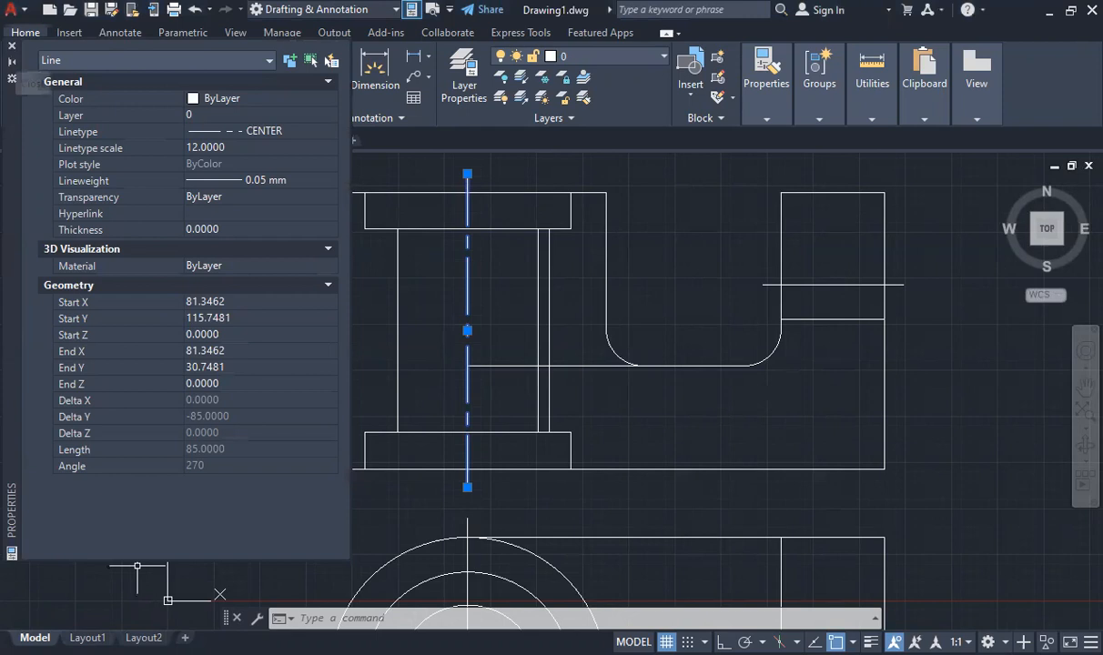
key(ctrl+1)
key(Escape)
- View the drawing sheet in Layout1 to check how the centerline looks, and return to model space
click(88, 638)
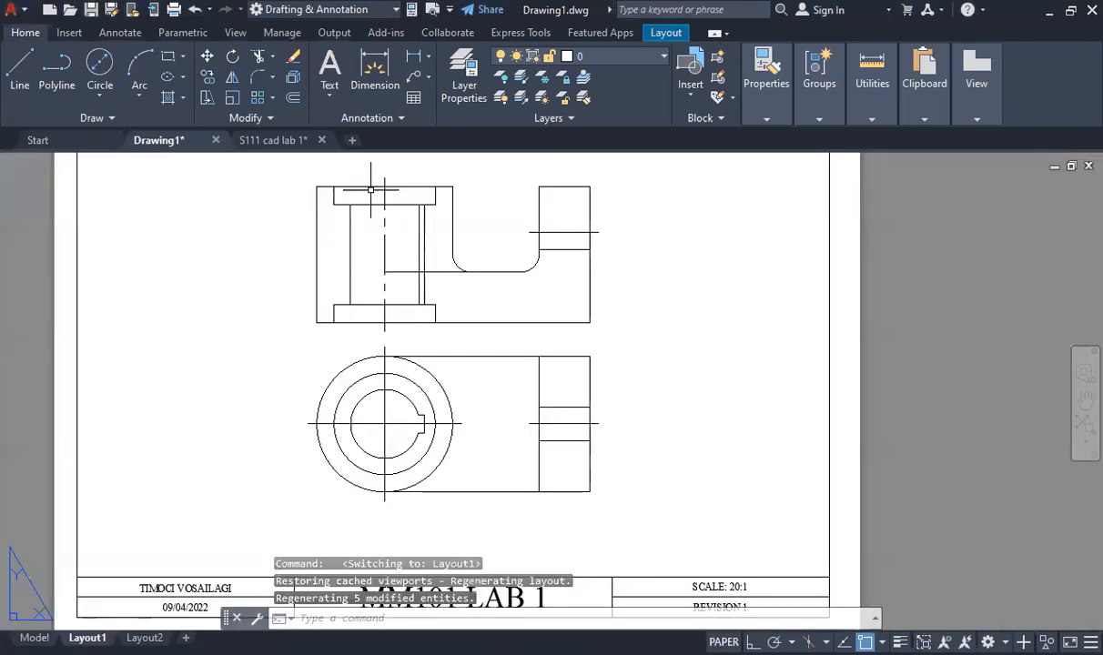
click(35, 638)
mouse_move(88, 637)
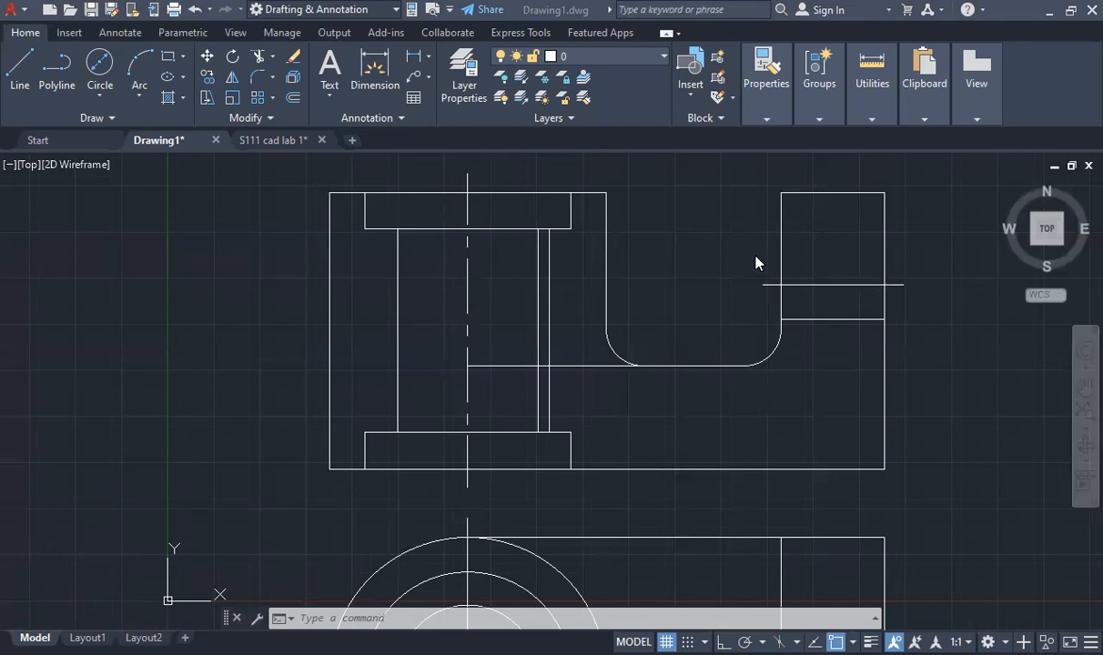
- Match the properties of the upper view's vertical centerline onto the other centerlines in both views
click(829, 286)
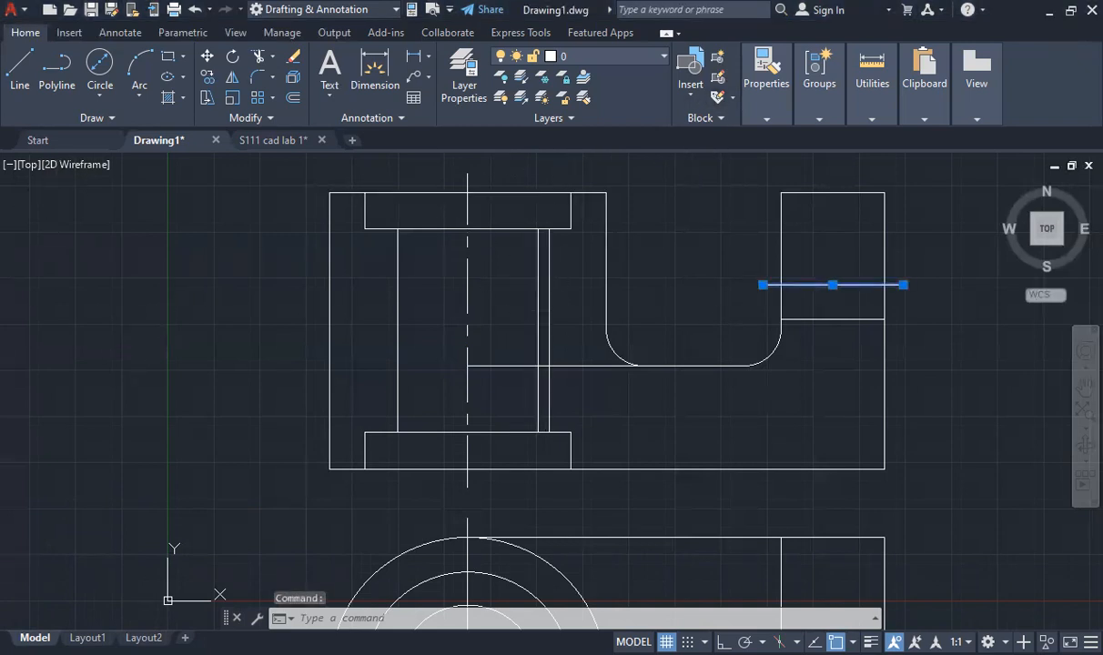
key(Escape)
click(767, 96)
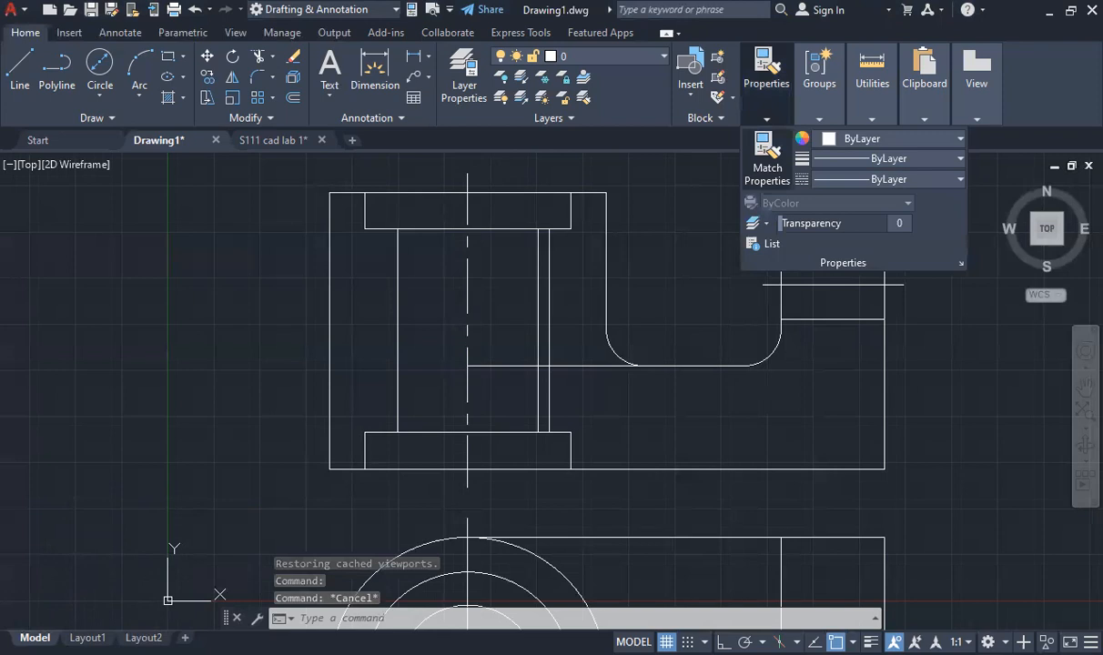
click(767, 157)
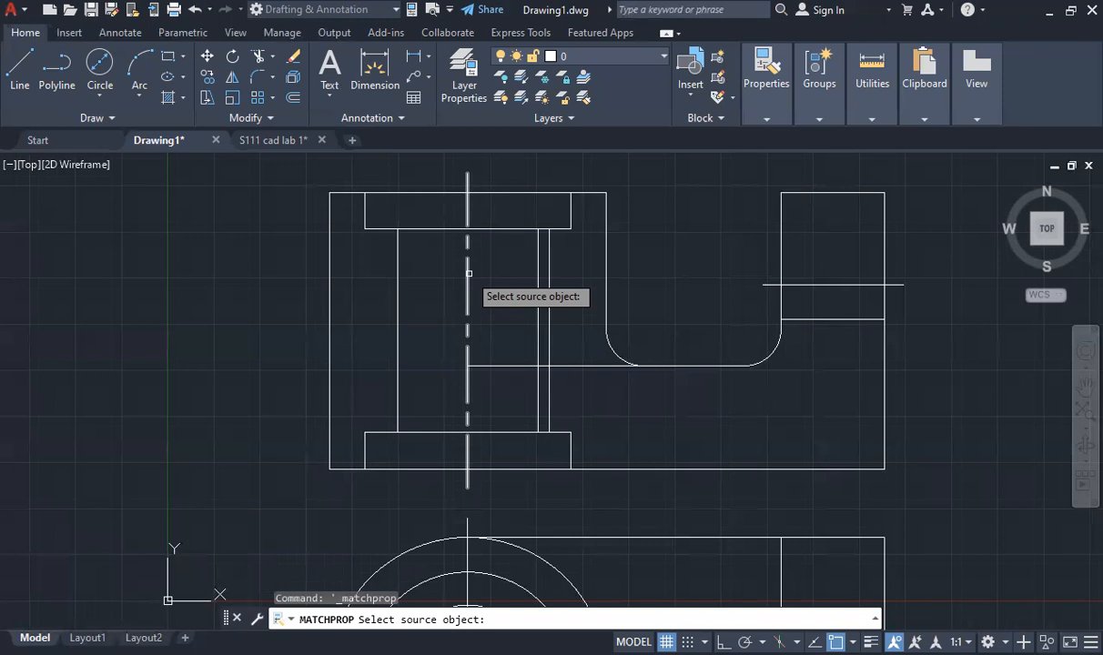
click(469, 273)
key(Escape)
scroll(492, 291, down, 3)
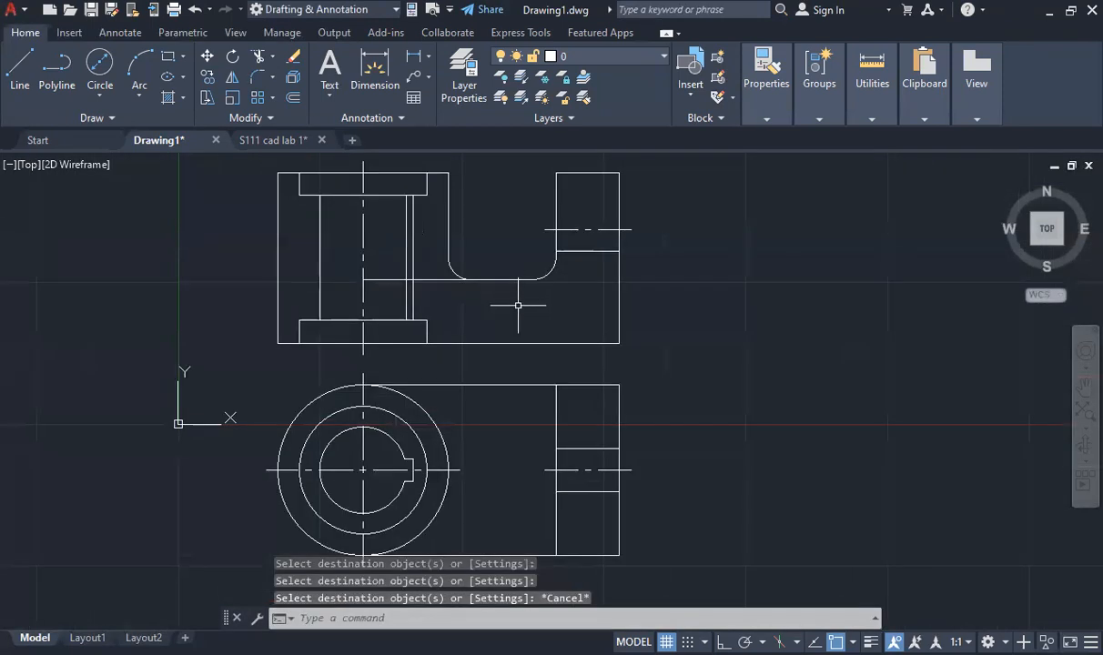
- Assign the HIDDEN linetype to the left vertical bore line in the upper view
click(767, 116)
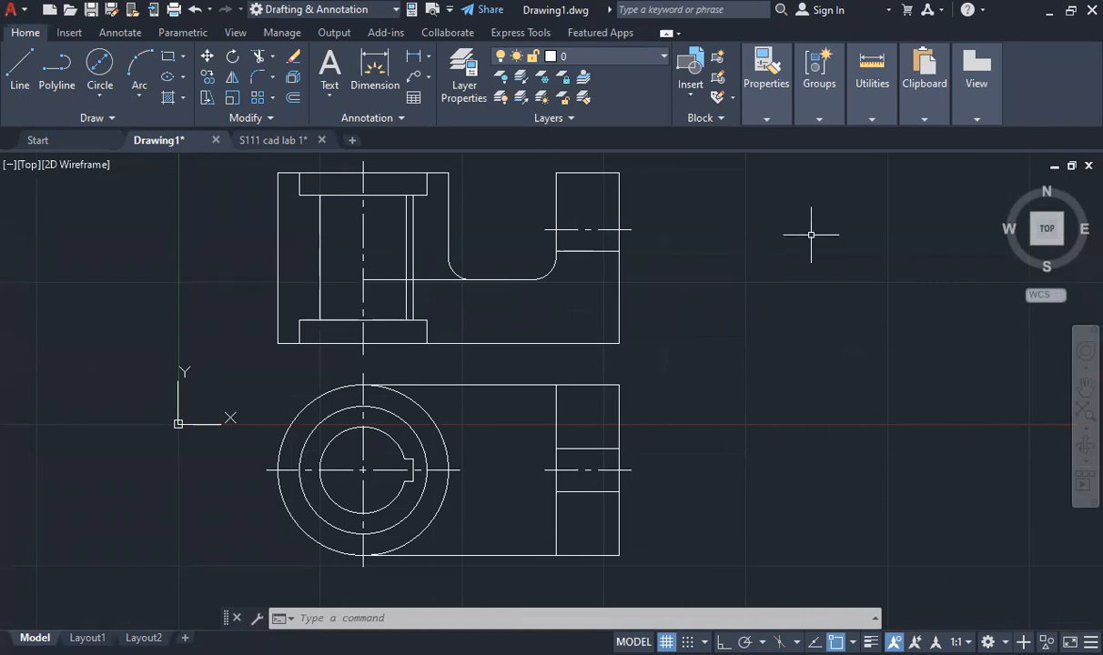
click(320, 219)
text(prop)
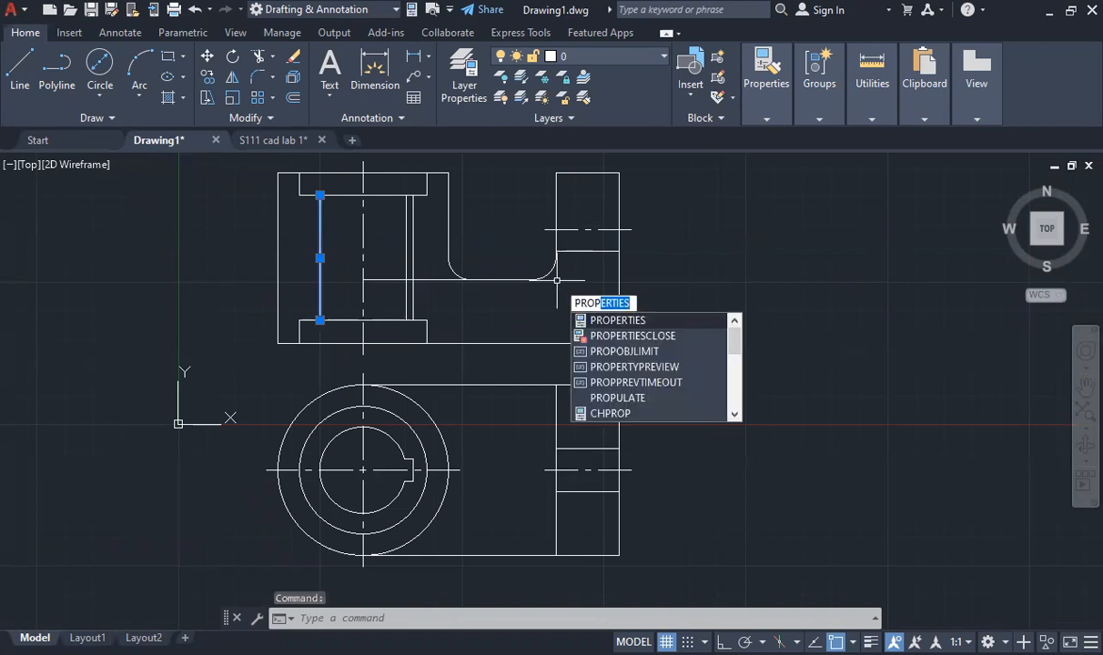
key(Return)
click(216, 135)
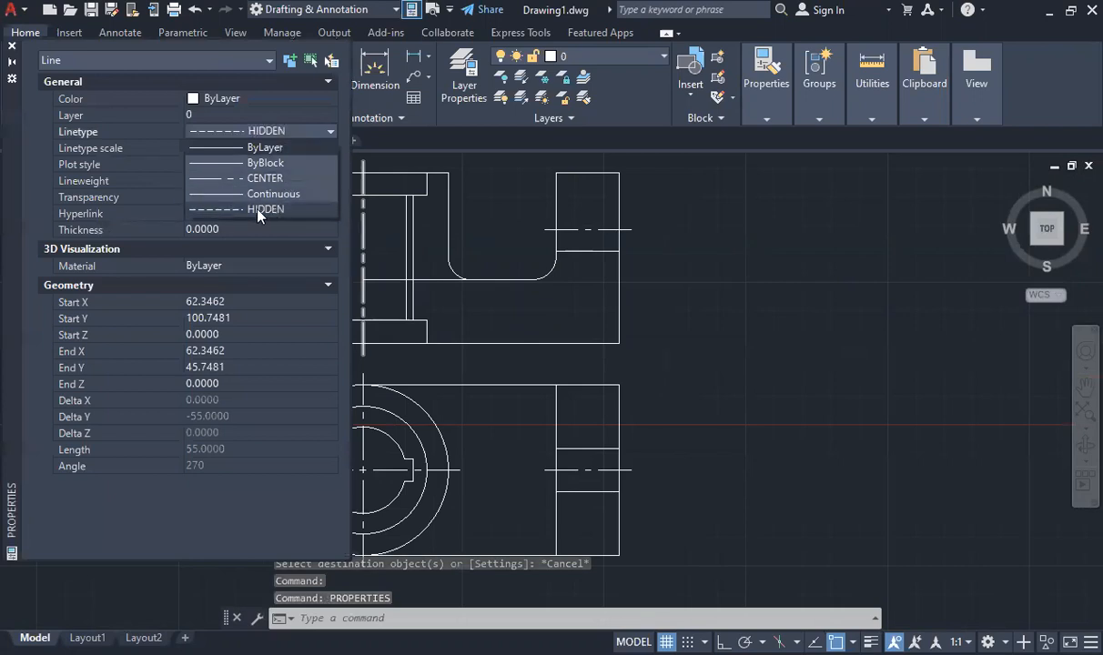
click(264, 210)
- Set the left bore line's linetype scale to 10 and its lineweight to 0.05 mm, and close its properties
click(221, 148)
text(10)
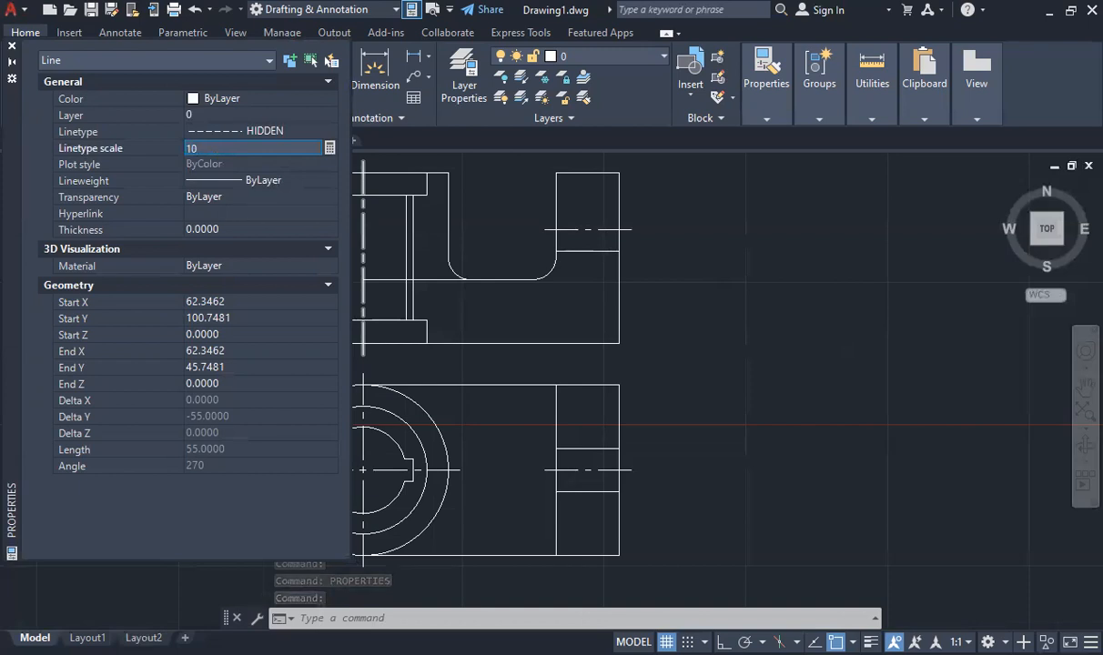
key(0)
key(0)
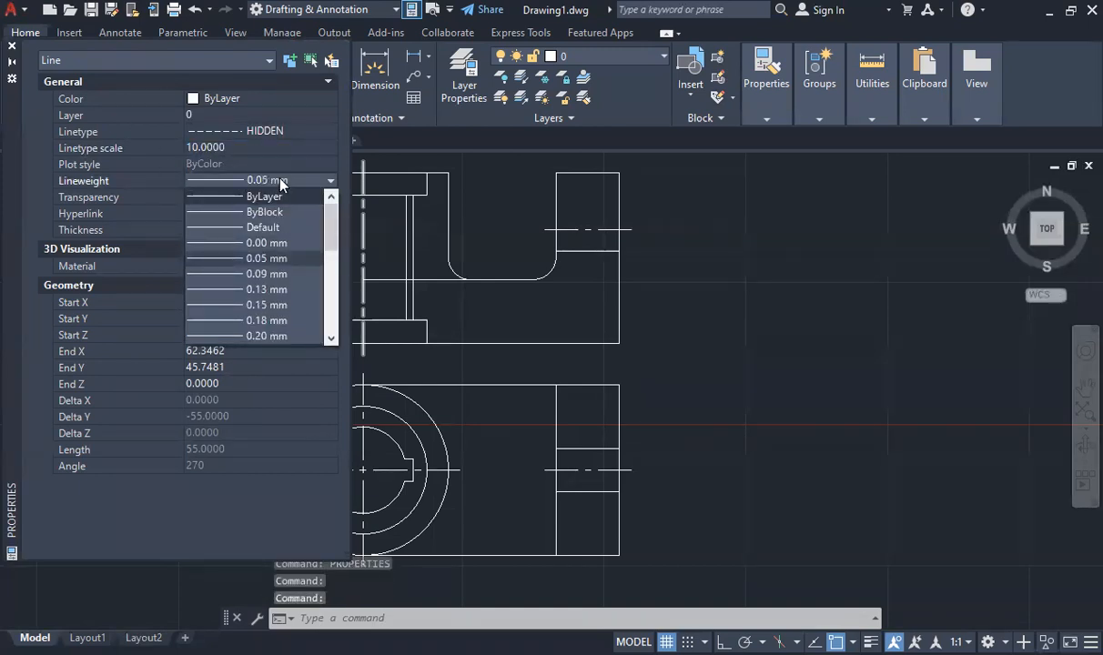
key(Return)
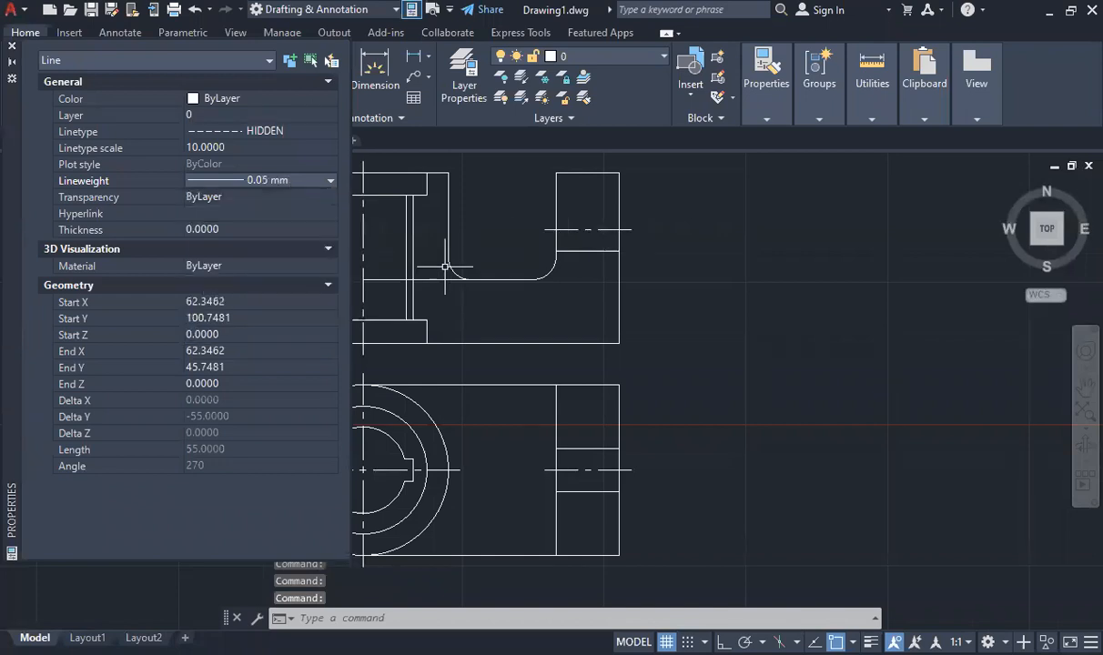
scroll(373, 316, down, 3)
scroll(375, 314, up, 4)
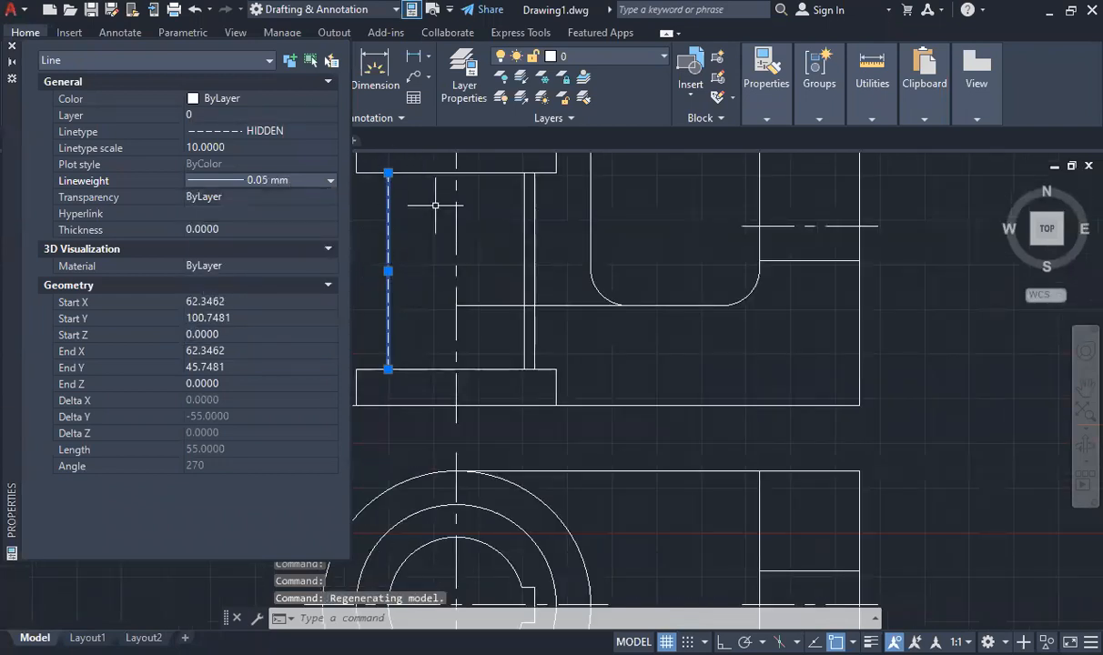
click(12, 45)
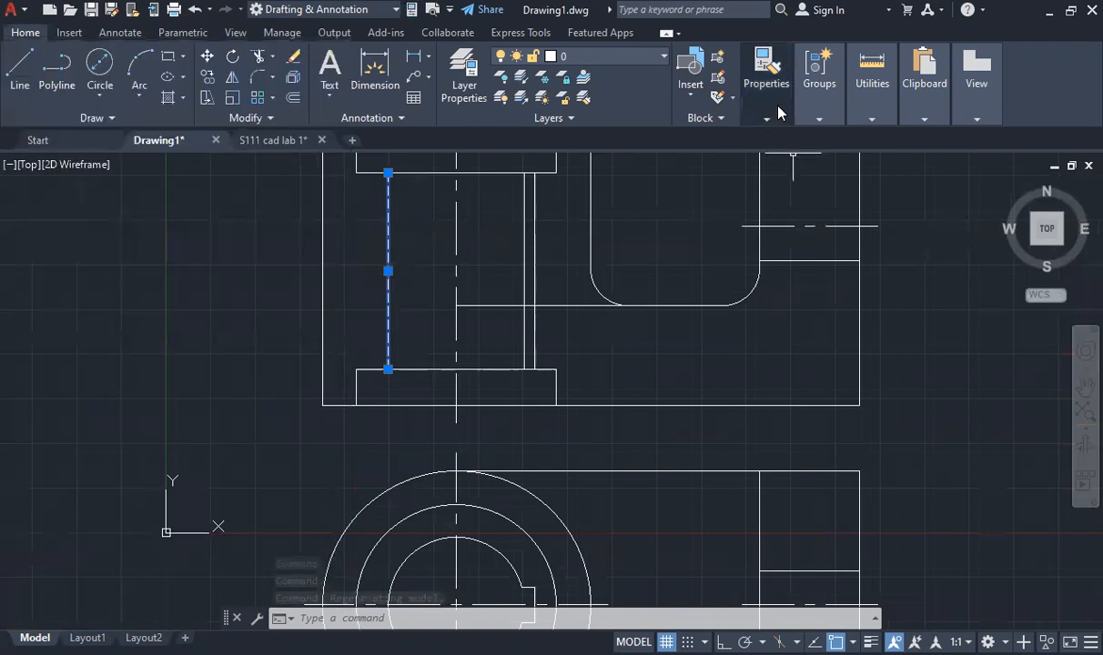
- Match the dashed bore line's properties onto the upper view's counterbore, bore, keyway and right-arm hole edges
click(767, 104)
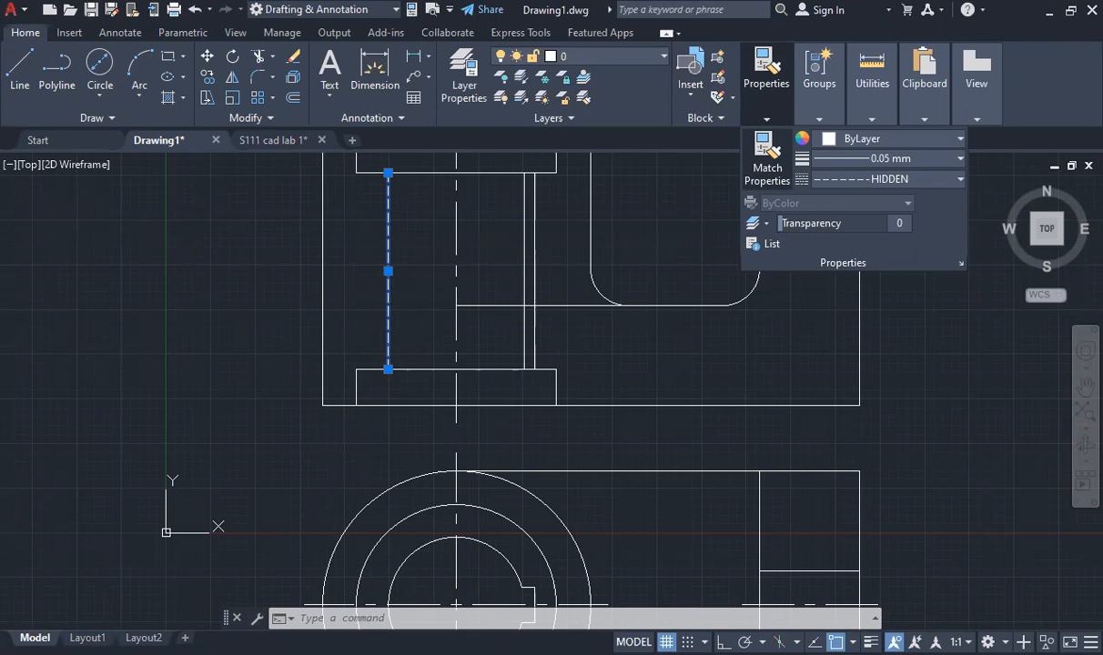
key(Escape)
scroll(569, 232, down, 4)
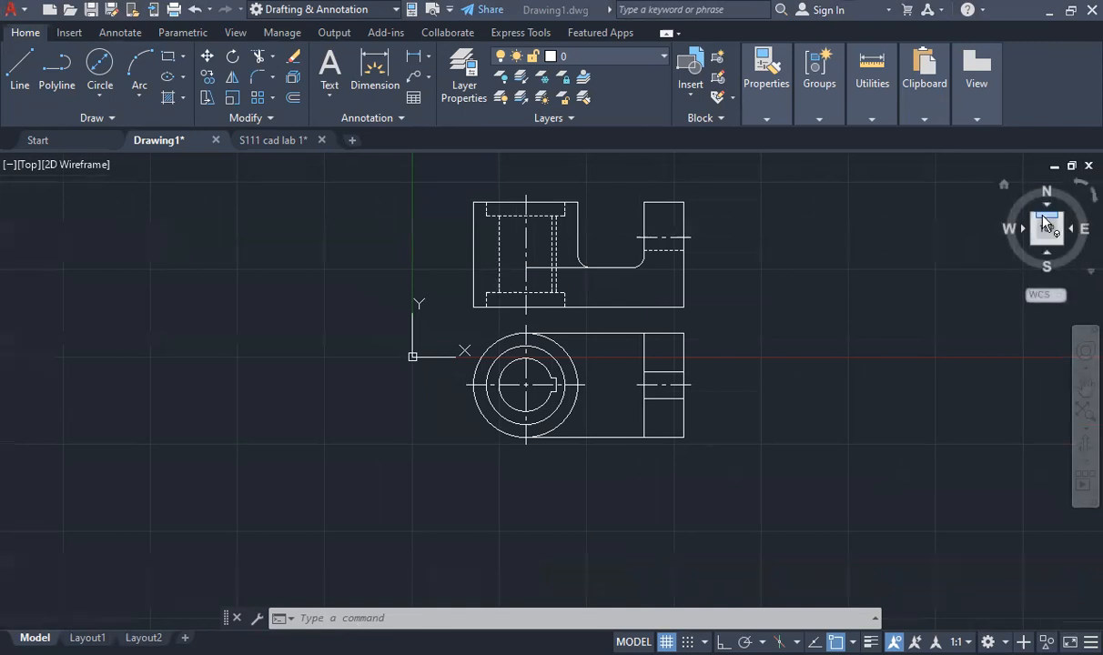
- Load the CENTER2 linetype from acad.lin into the drawing with the Linetype Manager
scroll(555, 239, up, 2)
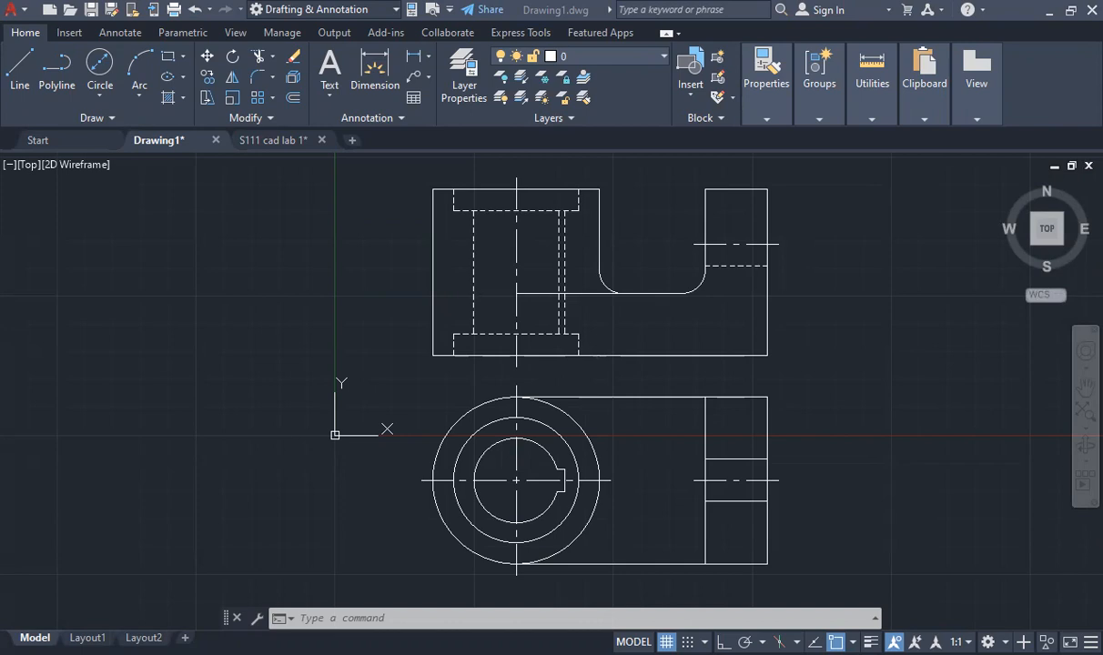
scroll(543, 185, up, 2)
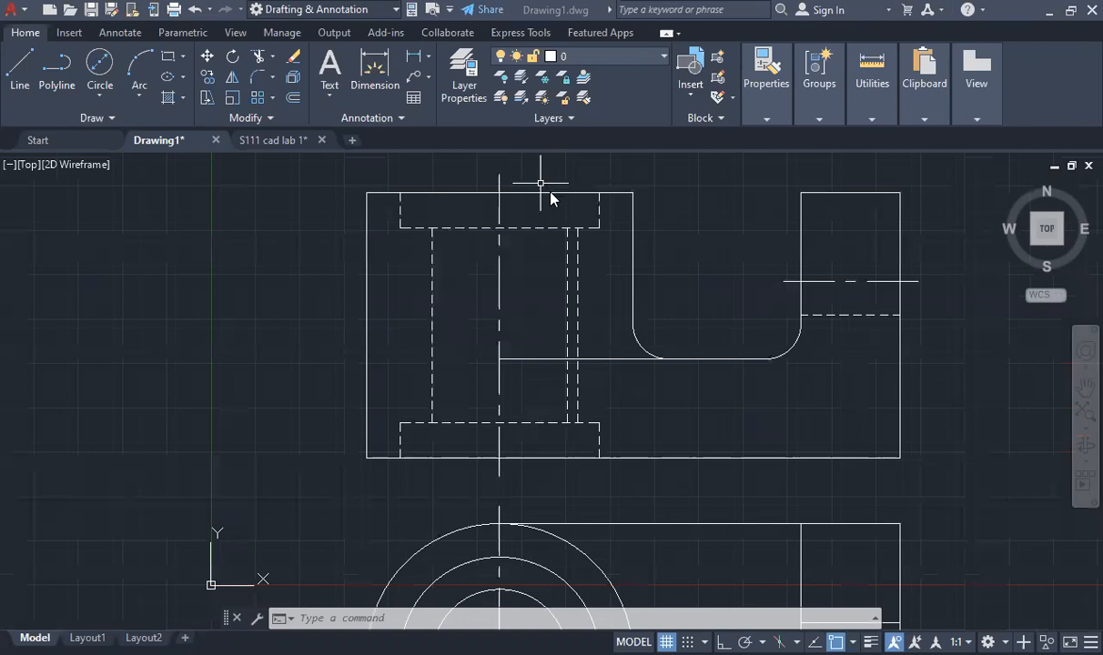
click(766, 115)
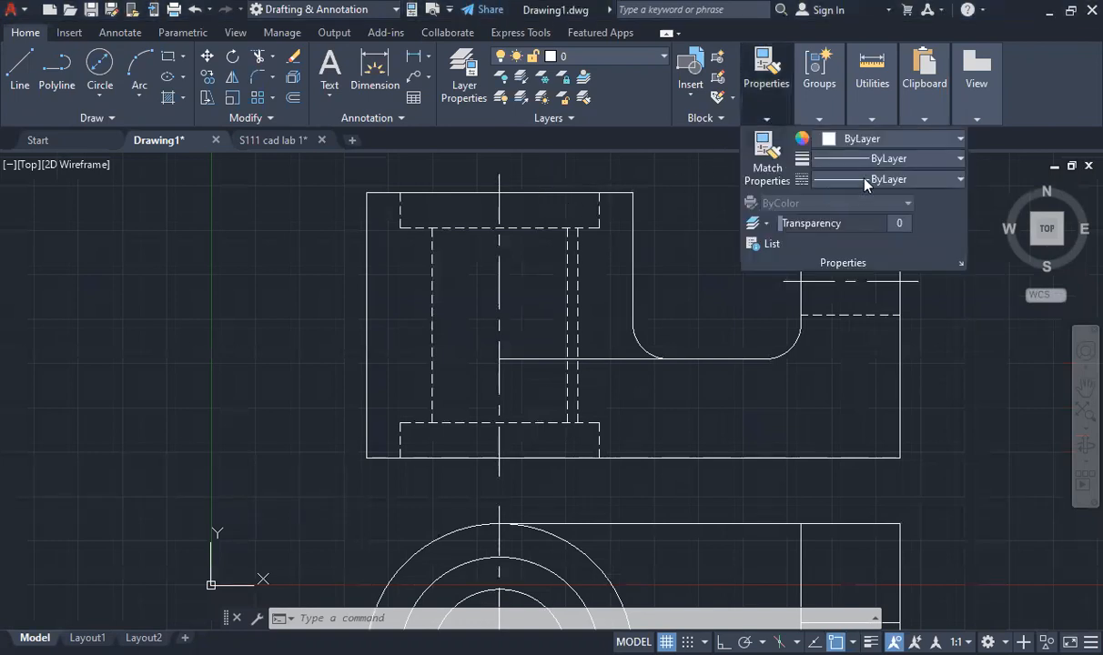
click(866, 180)
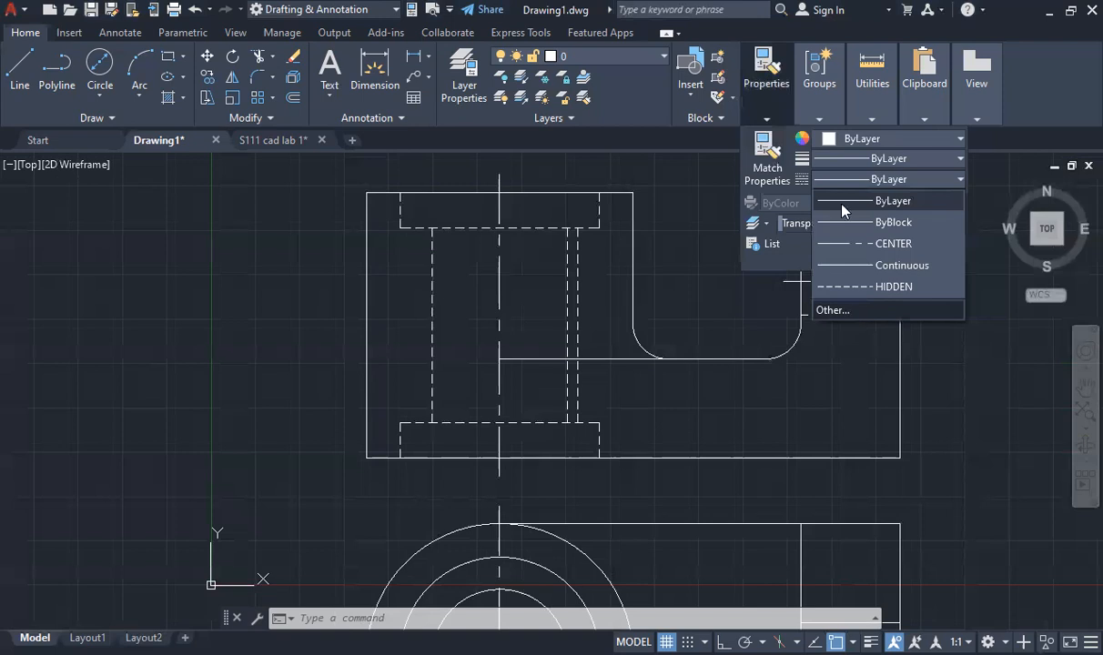
click(833, 311)
click(810, 126)
scroll(813, 337, down, 2)
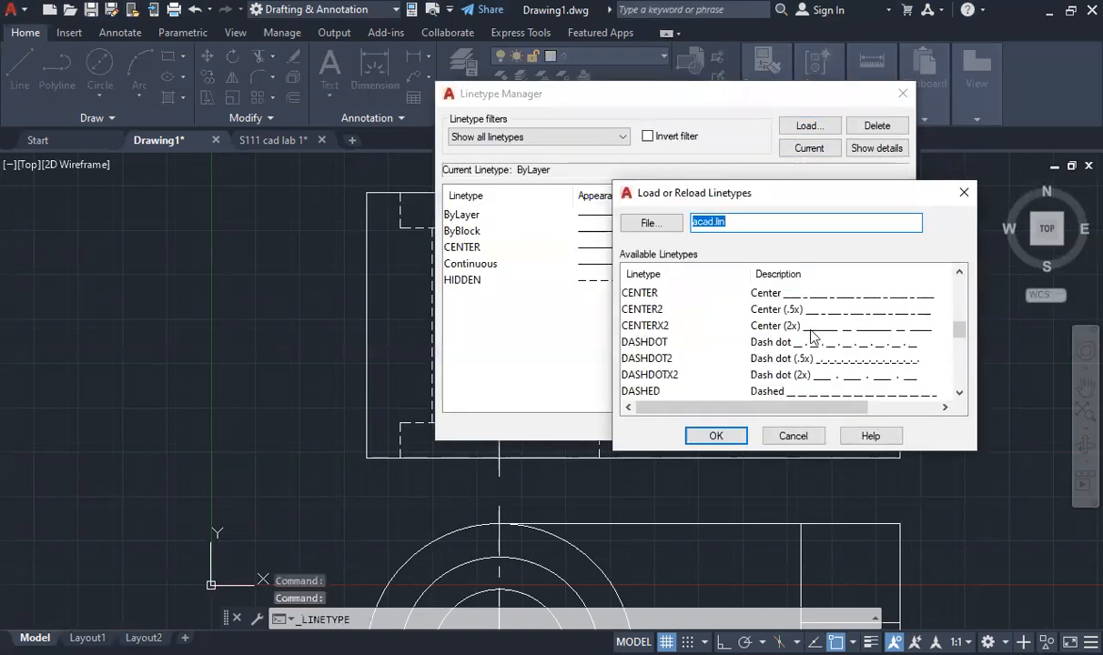
scroll(813, 337, up, 2)
scroll(630, 364, down, 1)
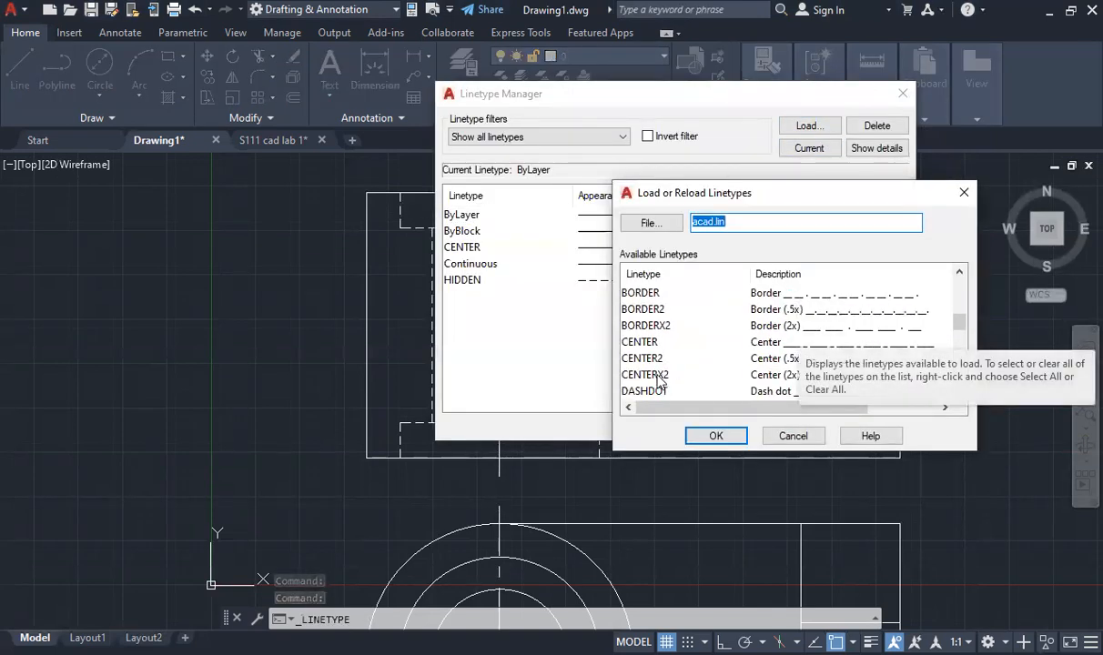
click(641, 358)
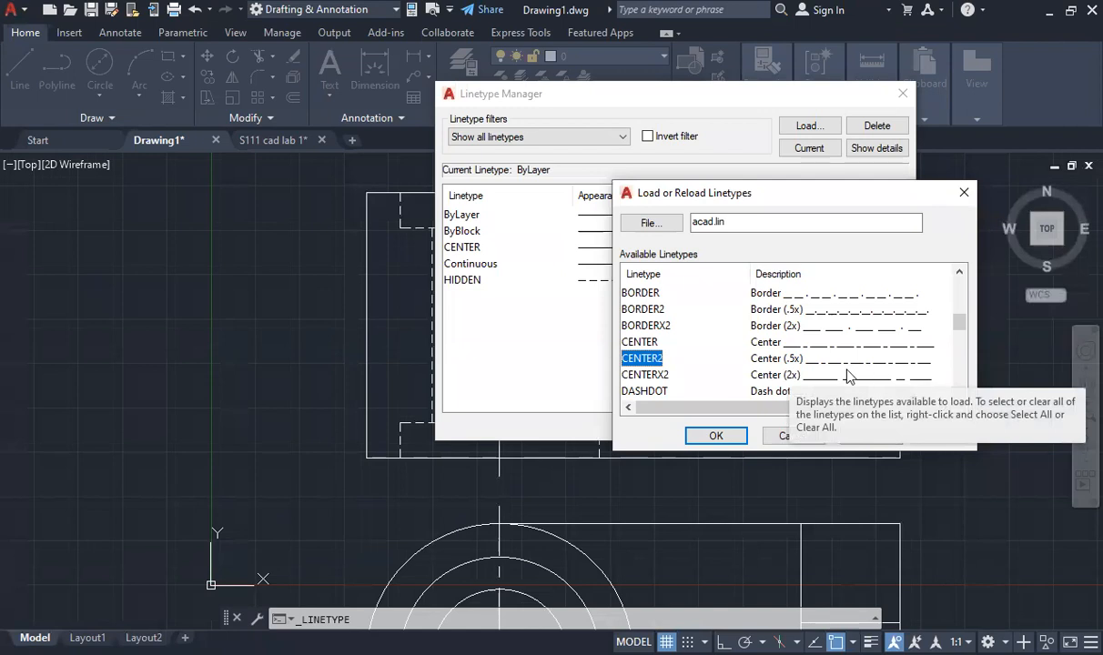
click(716, 436)
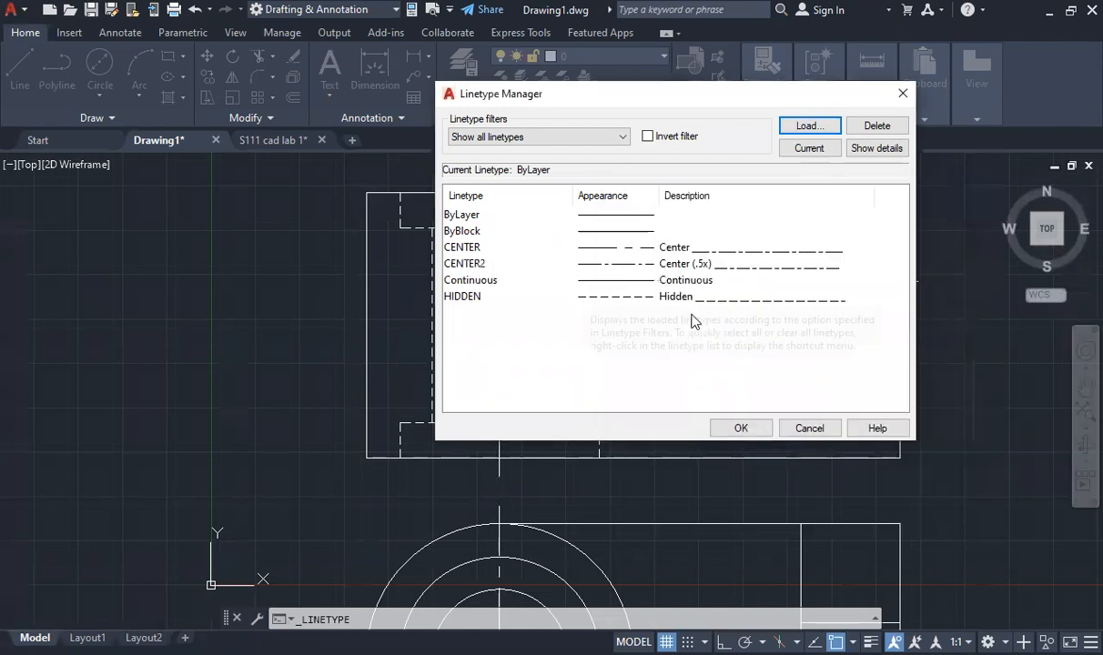
click(741, 428)
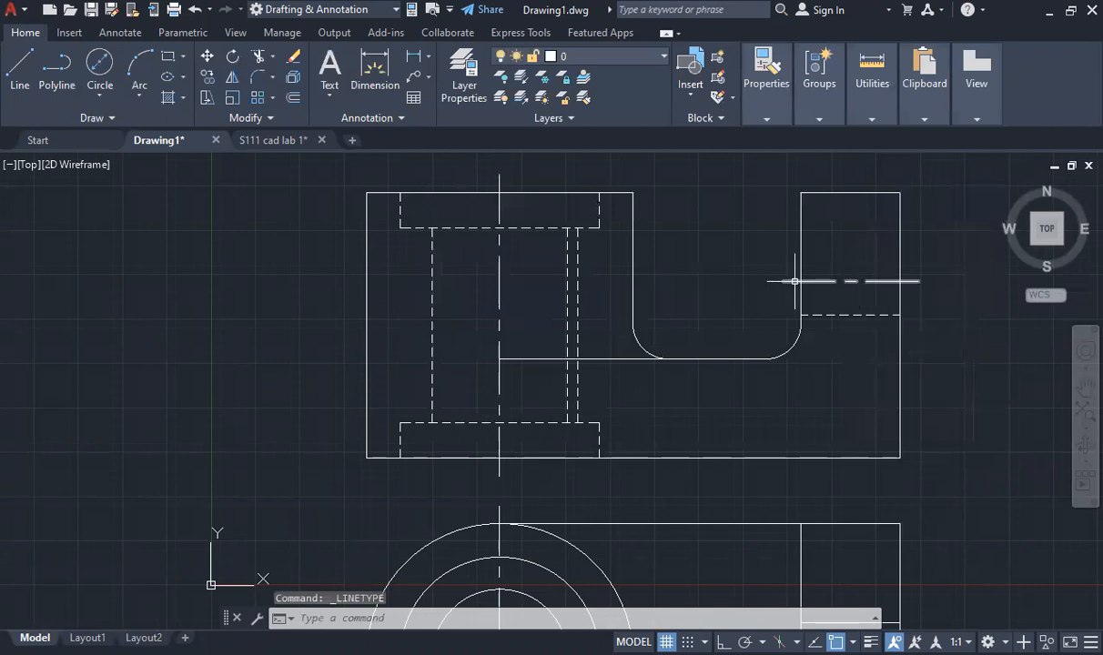
- Try the CENTER2 linetype with a linetype scale of 1 on the upper view's vertical centre line
click(499, 270)
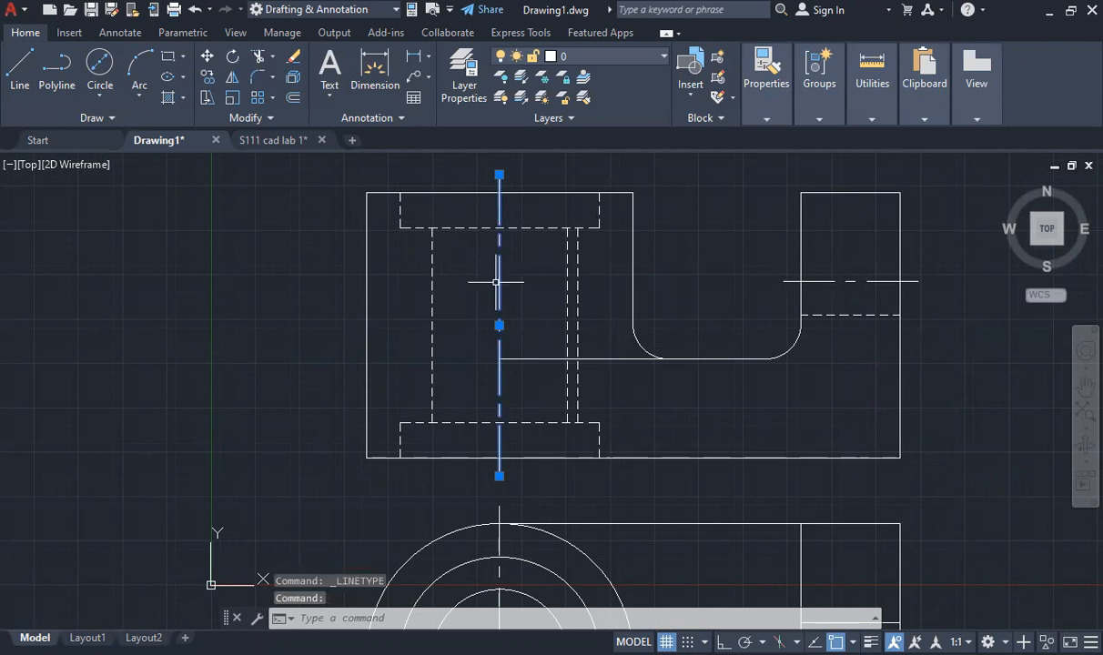
text(prop)
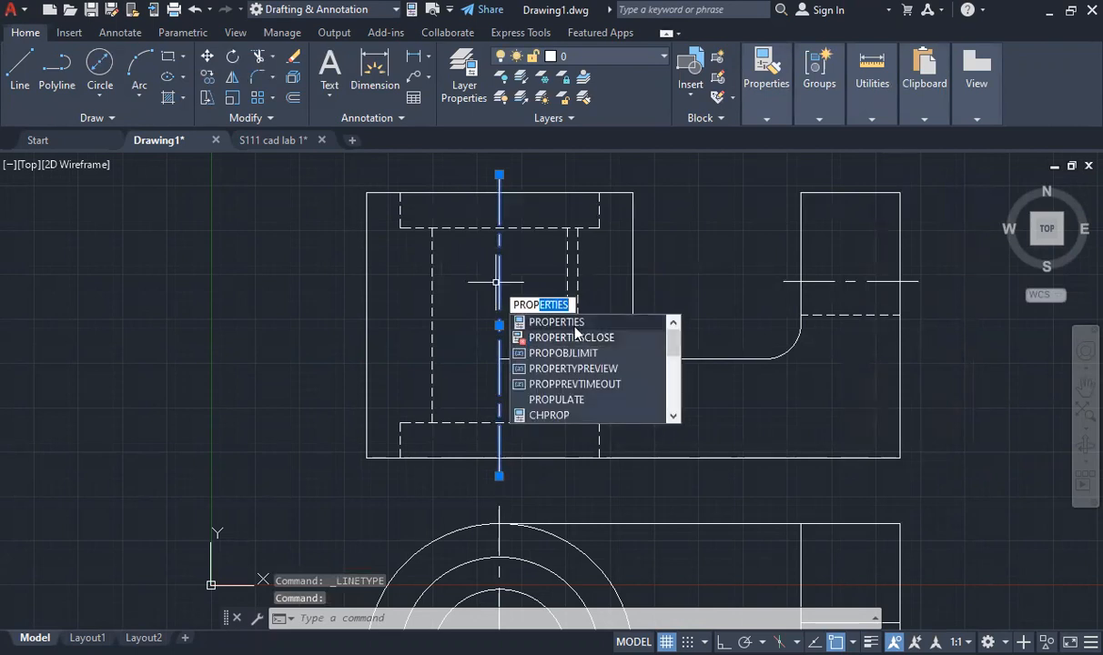
key(Return)
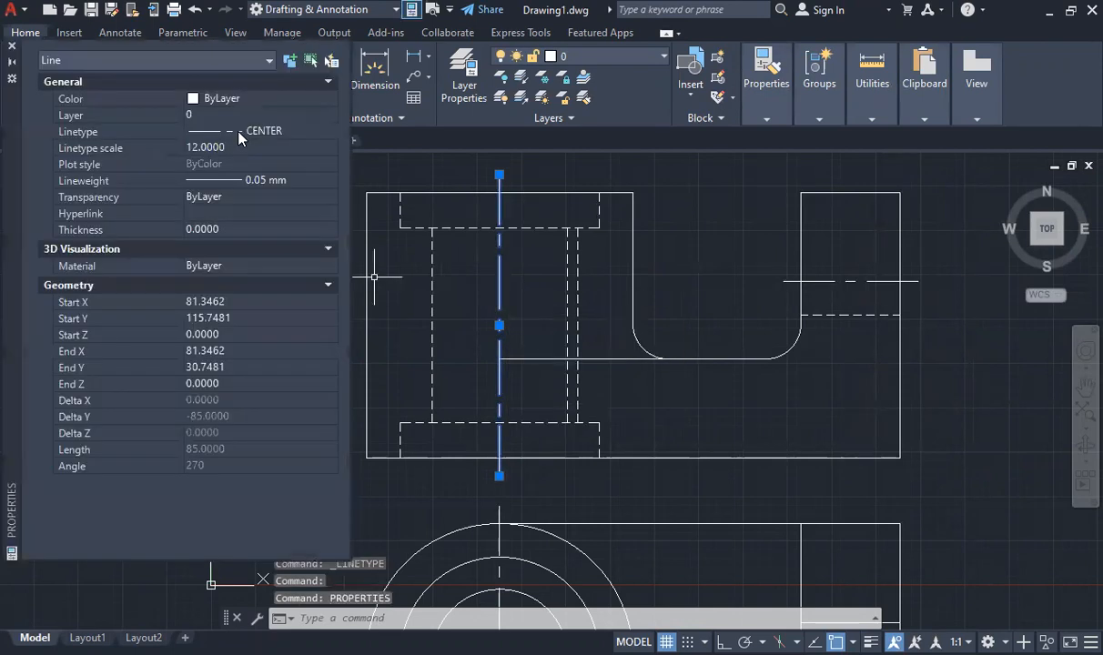
click(239, 132)
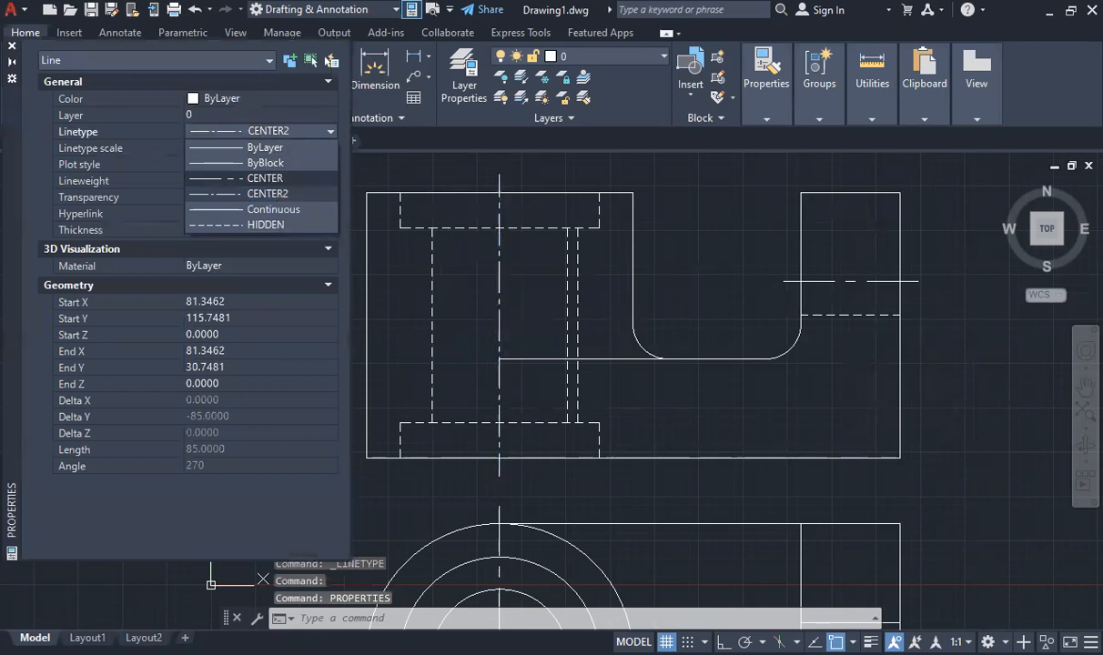
click(262, 193)
click(218, 148)
text(1)
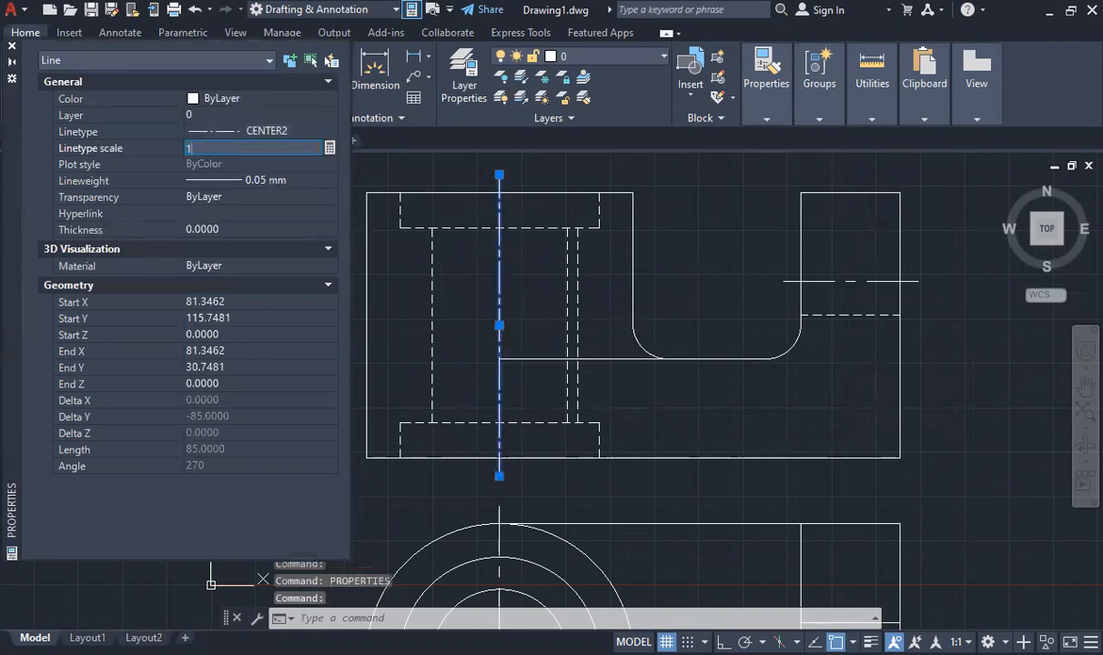
key(Return)
scroll(468, 283, up, 6)
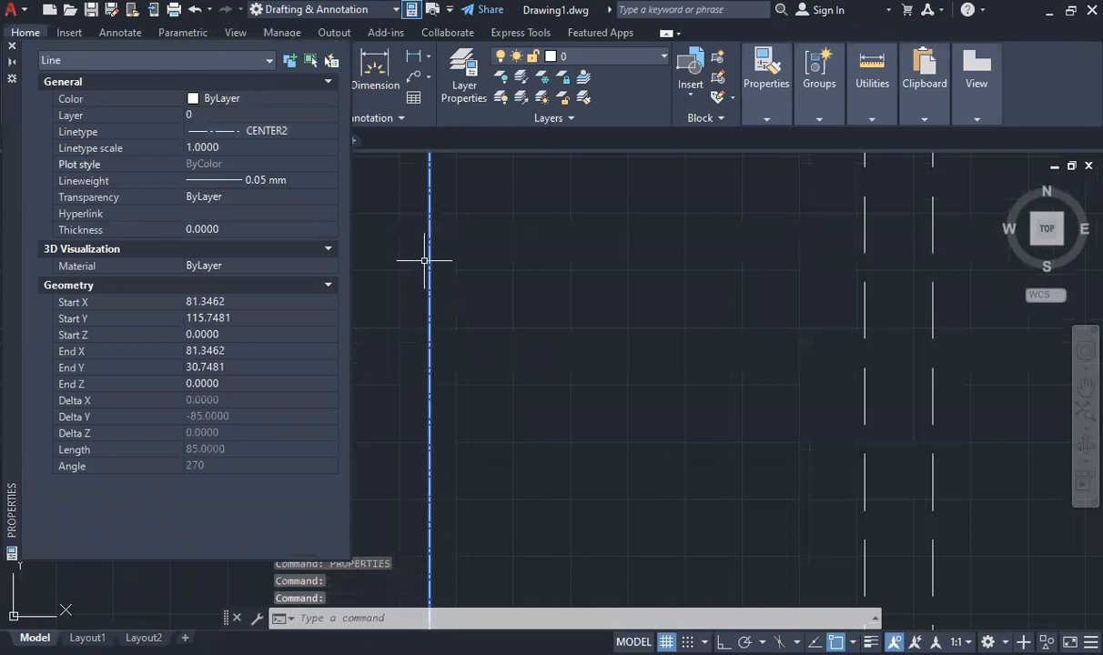
scroll(442, 287, up, 2)
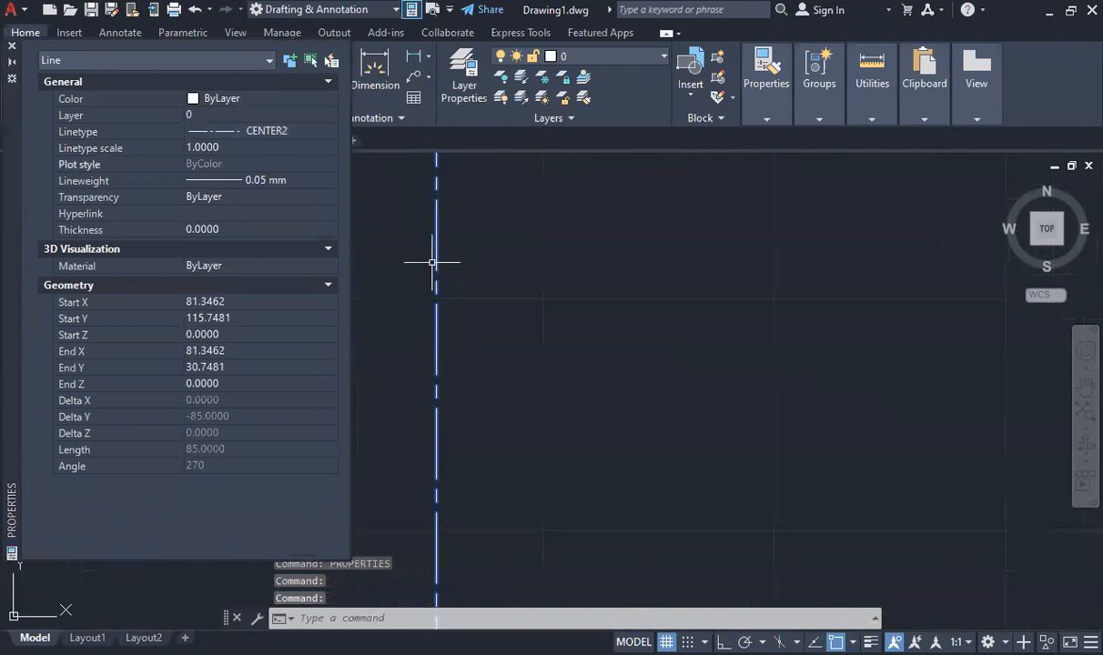
- Return the upper view's vertical centre line to the CENTER linetype with scale 12, close its properties and deselect it
click(304, 133)
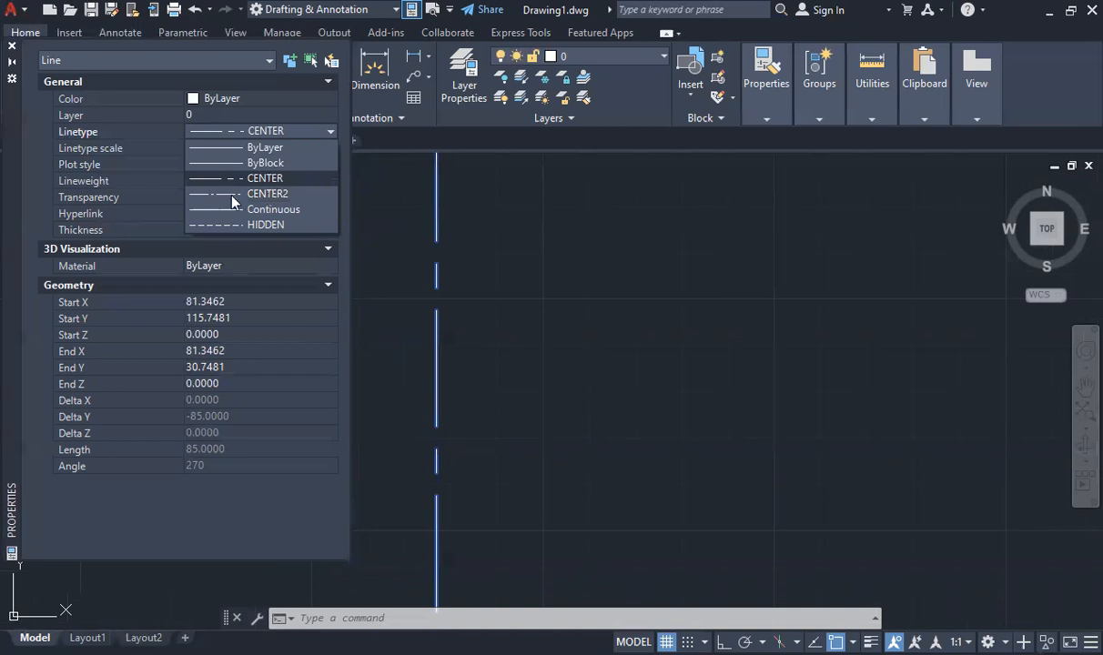
click(221, 178)
click(220, 149)
text(12)
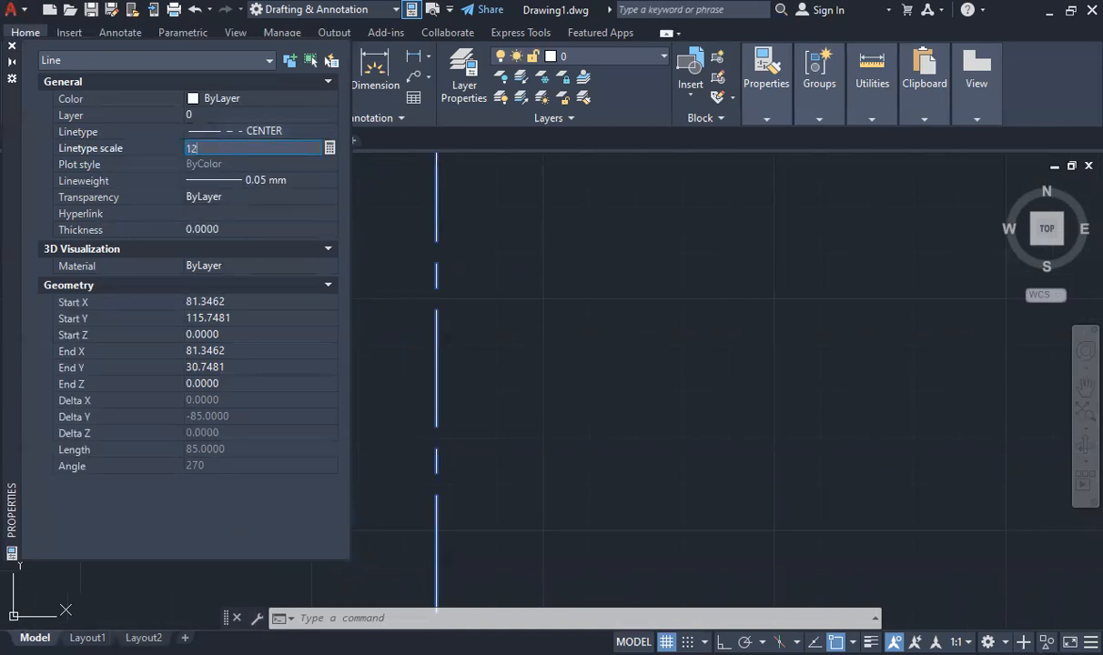
key(Return)
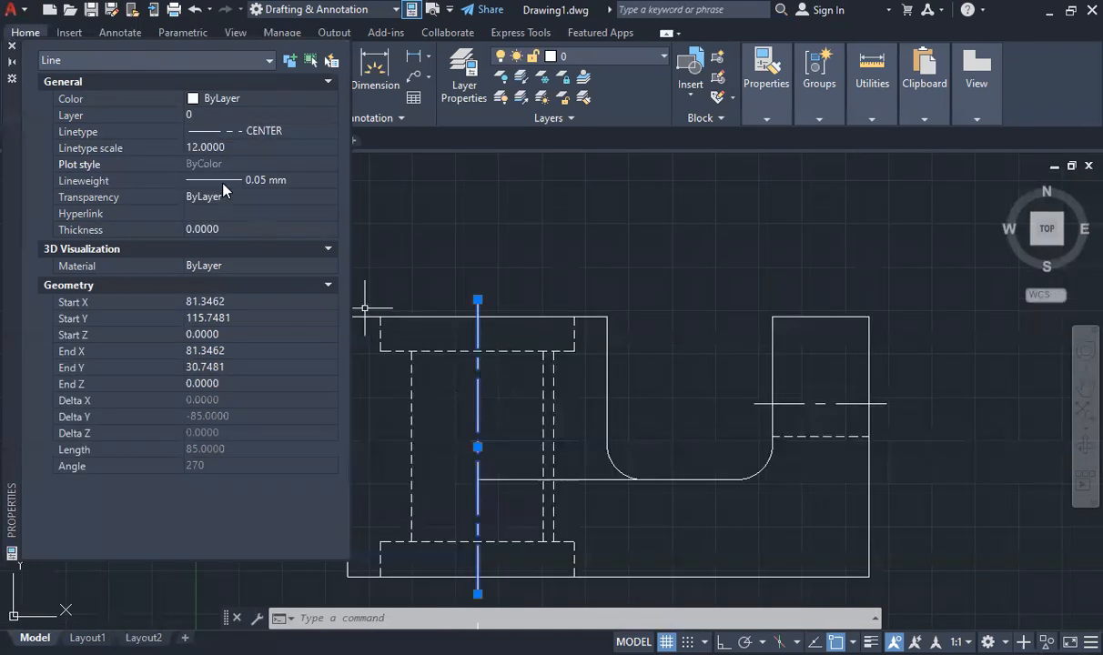
click(12, 48)
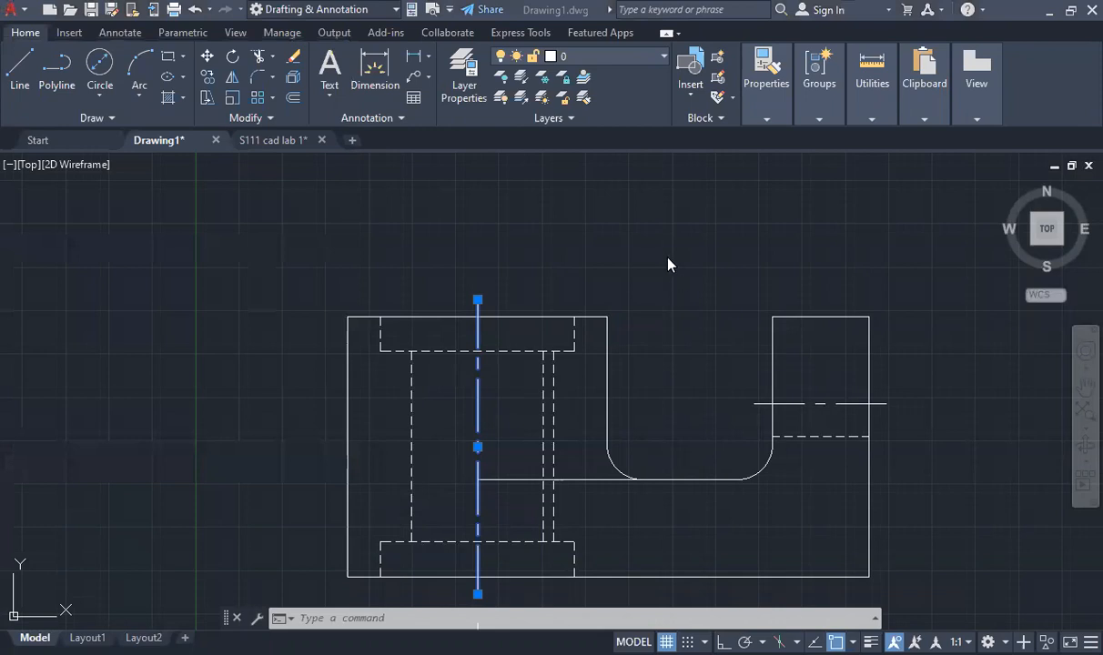
key(Escape)
- Examine the centre and hidden lines of both views on the Layout1 sheet, and return to model space
scroll(630, 355, down, 4)
scroll(596, 455, up, 2)
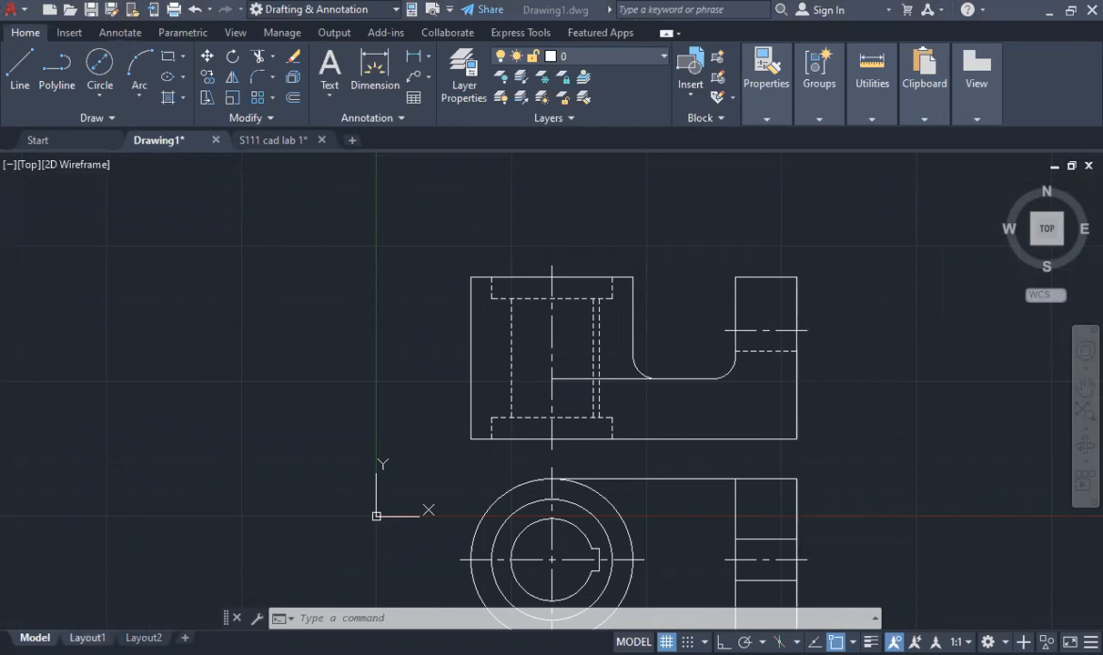
click(87, 639)
scroll(438, 271, up, 2)
scroll(438, 272, up, 2)
scroll(438, 271, down, 4)
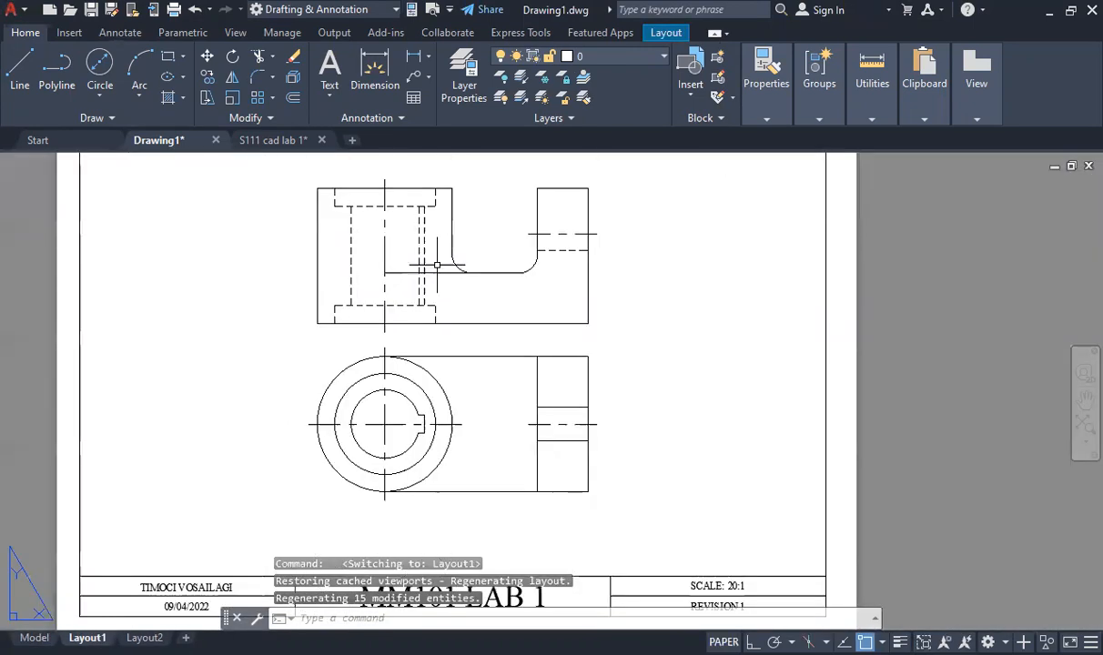
scroll(436, 254, up, 2)
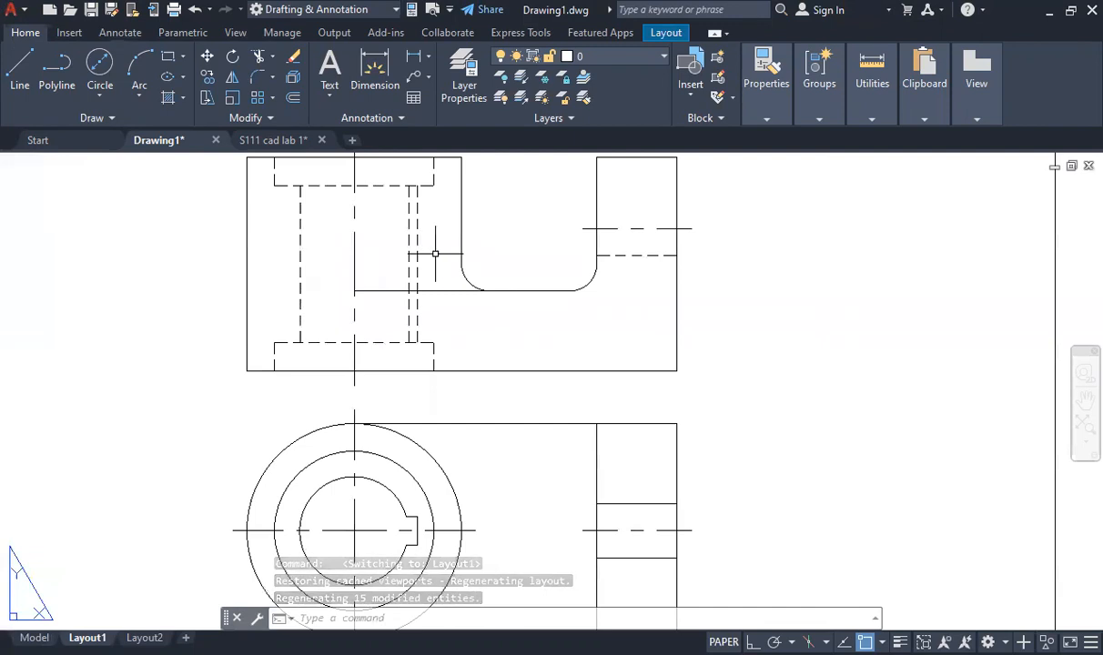
scroll(464, 401, down, 2)
scroll(446, 523, up, 2)
scroll(446, 523, up, 4)
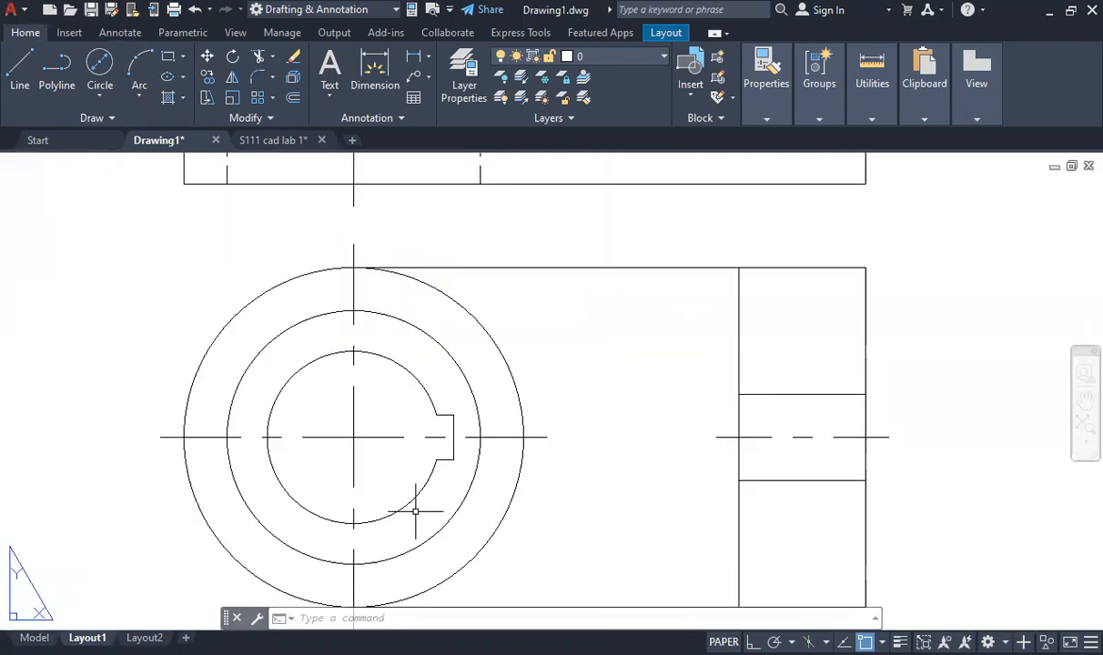
scroll(375, 437, down, 7)
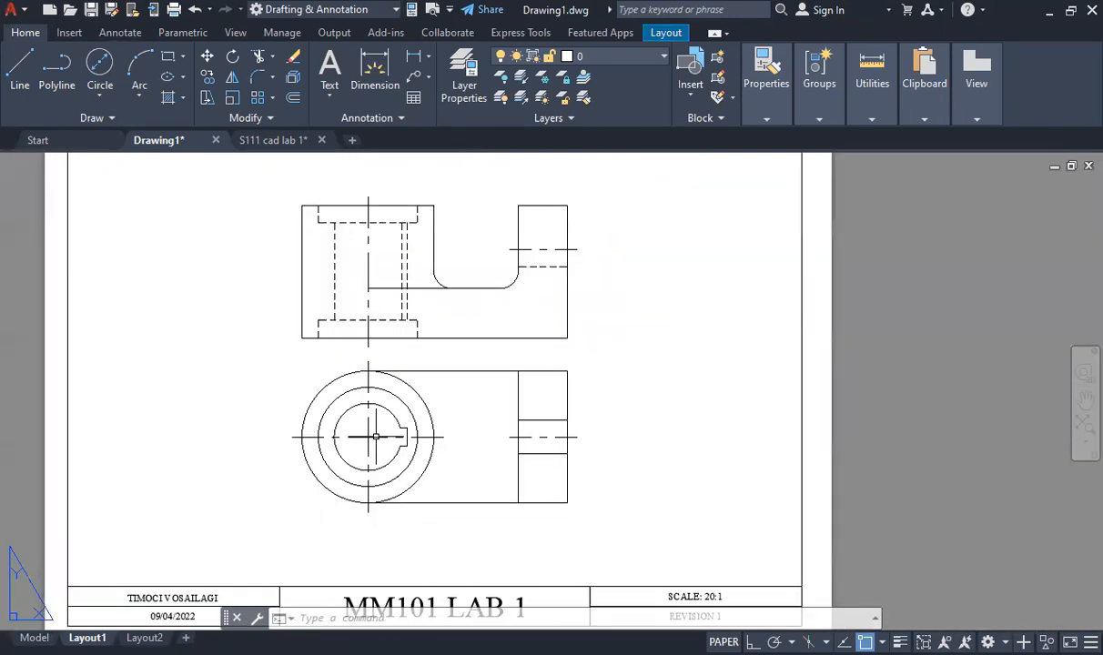
click(34, 638)
scroll(657, 468, down, 4)
scroll(635, 499, up, 4)
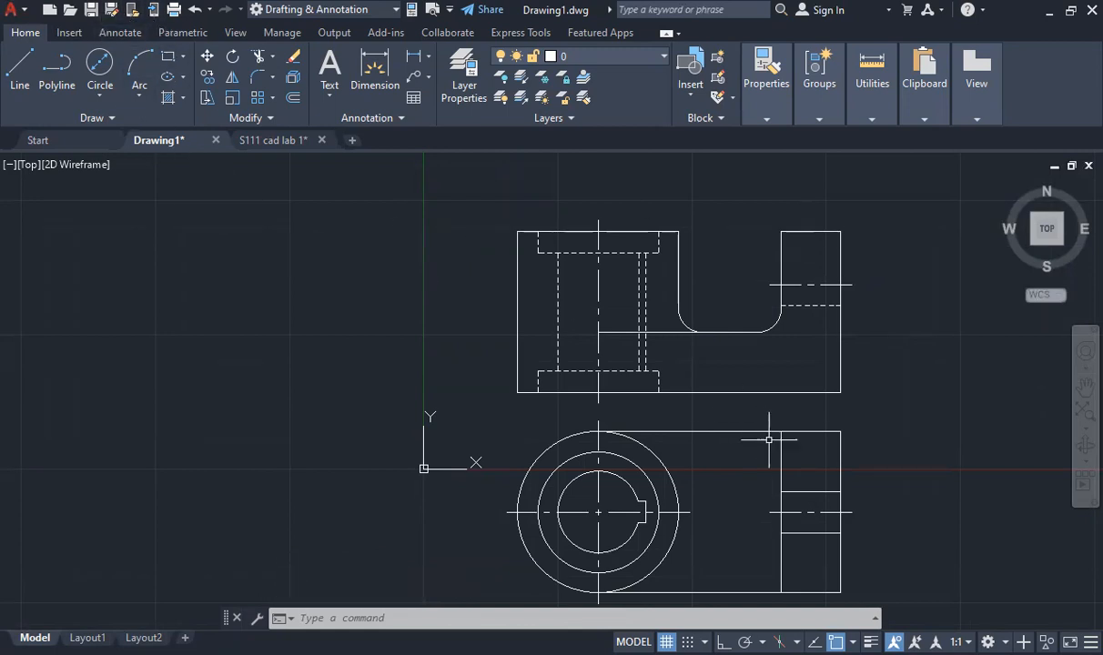
scroll(736, 385, down, 2)
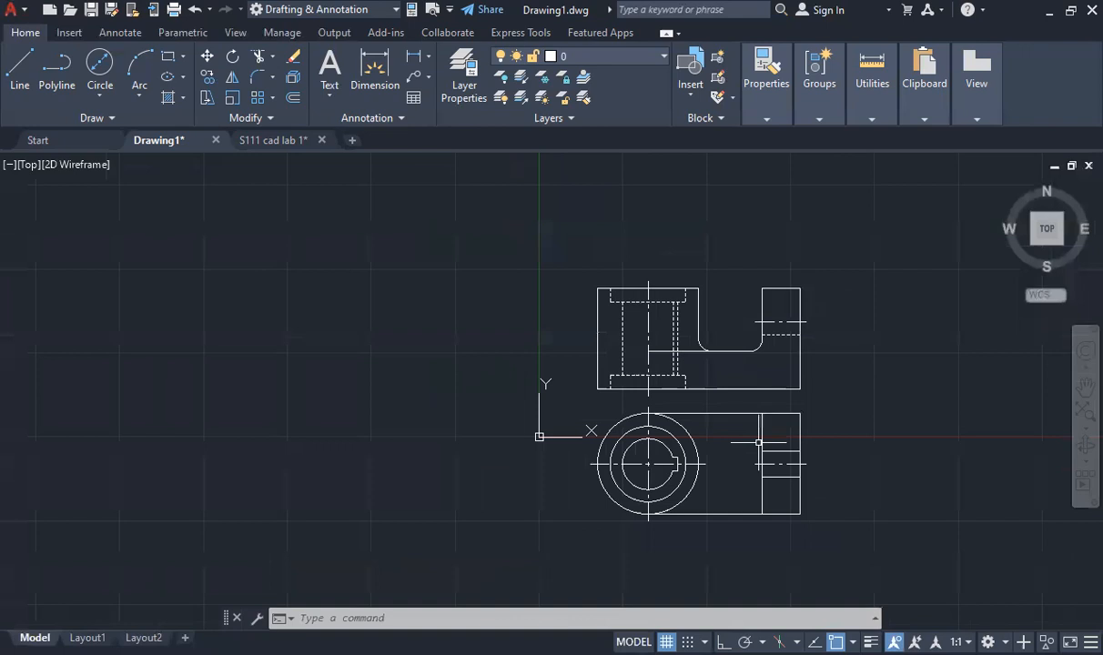
key(alt+Tab)
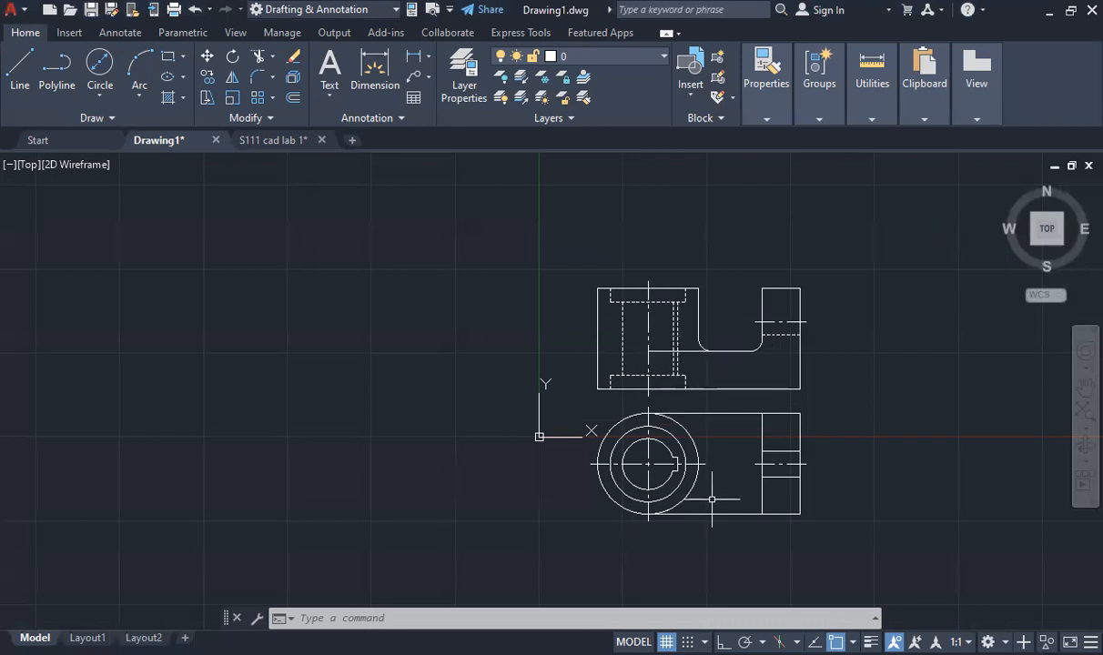
scroll(714, 496, down, 6)
scroll(721, 506, up, 8)
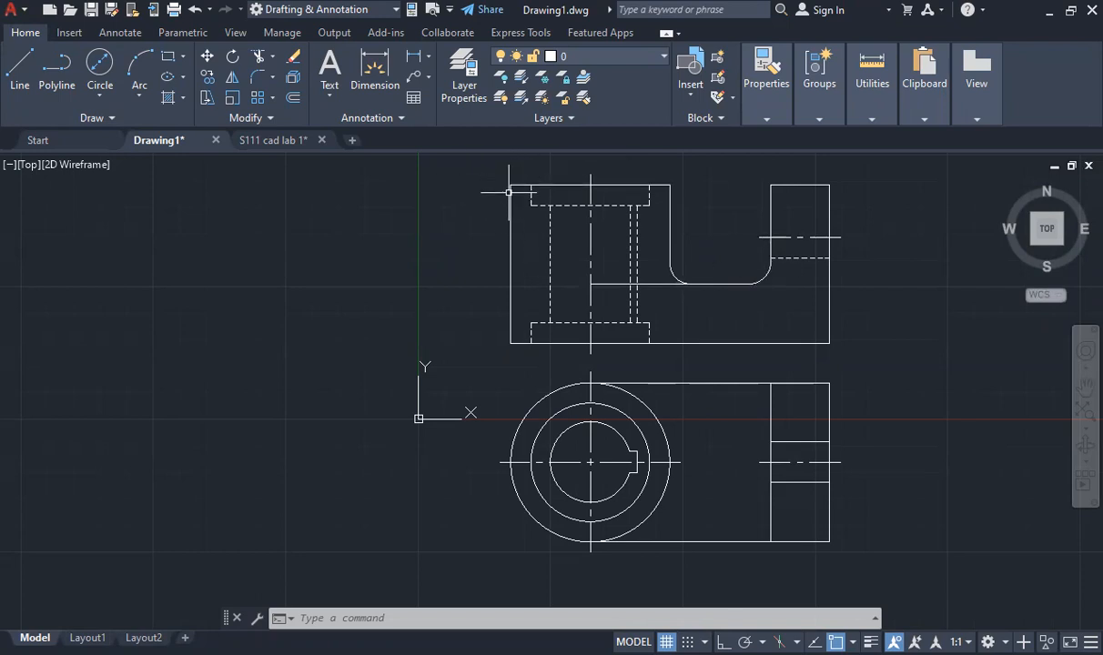
text(qse)
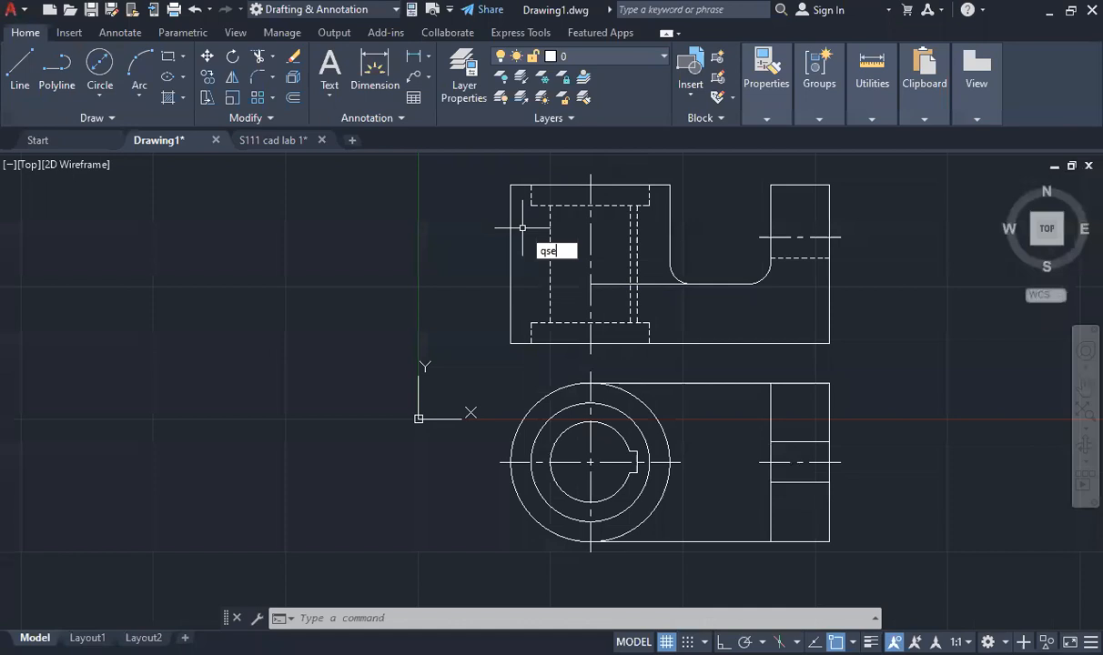
text(le)
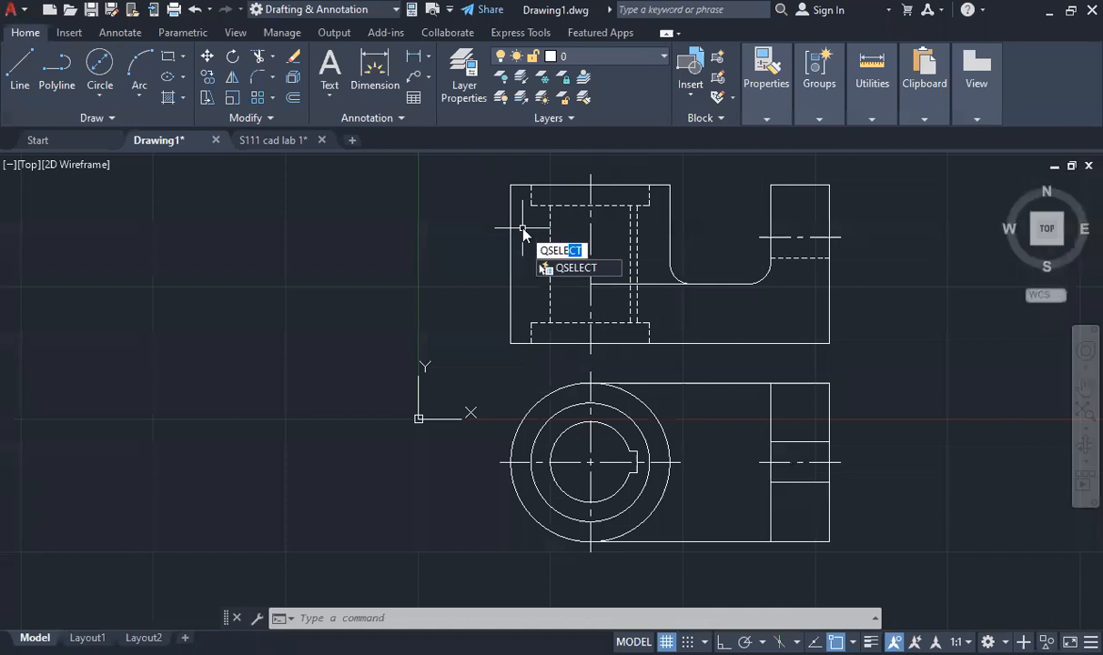
text(ct)
click(566, 269)
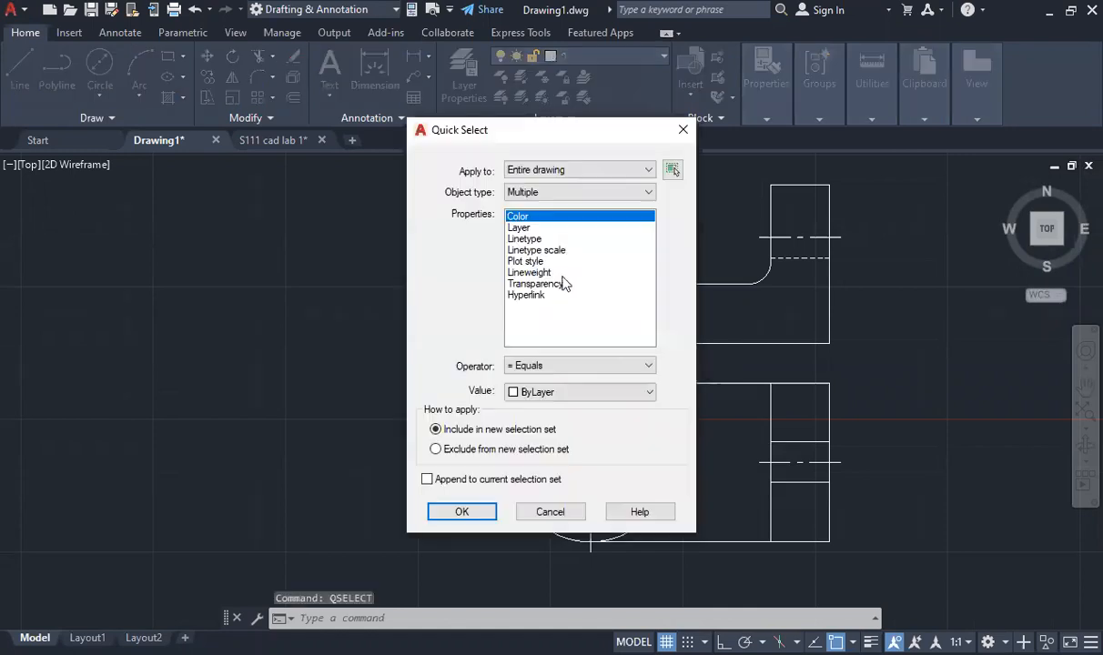
click(511, 239)
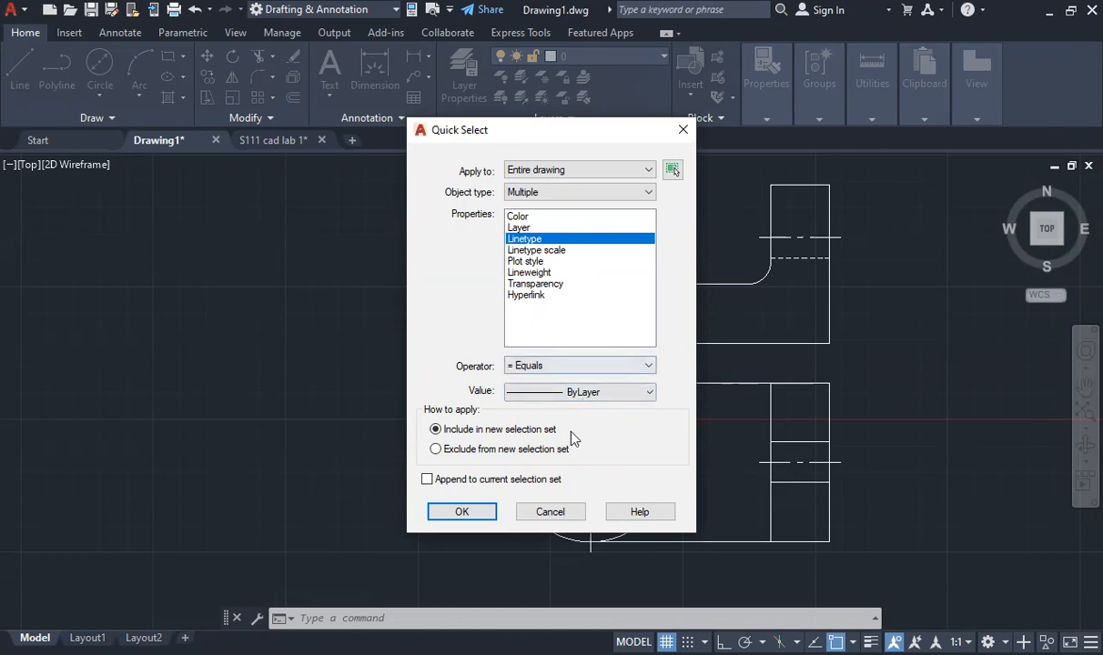
click(462, 513)
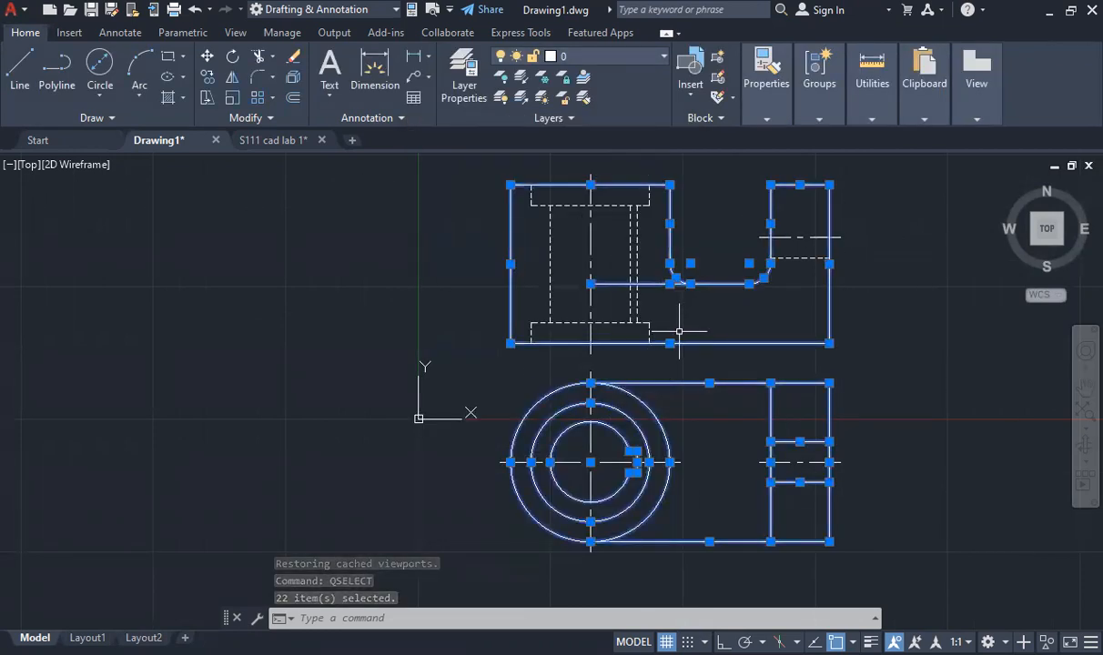
key(Escape)
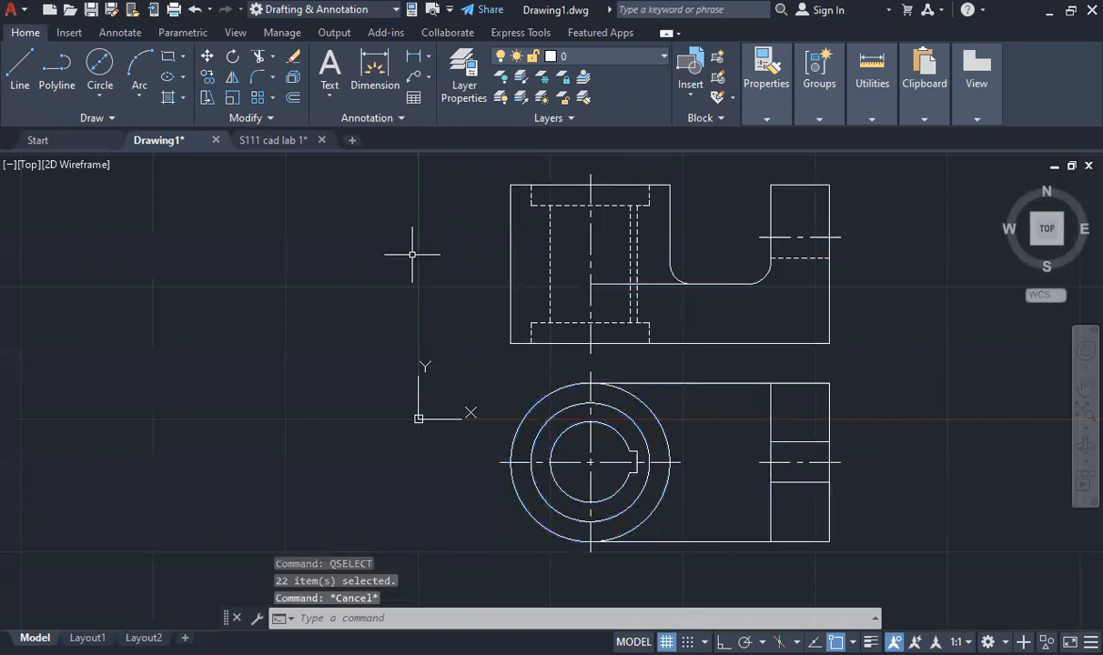
- Quick-select every object in the drawing whose linetype equals ByLayer, set their lineweight to 0.80 mm, and clear the selection
text(qse)
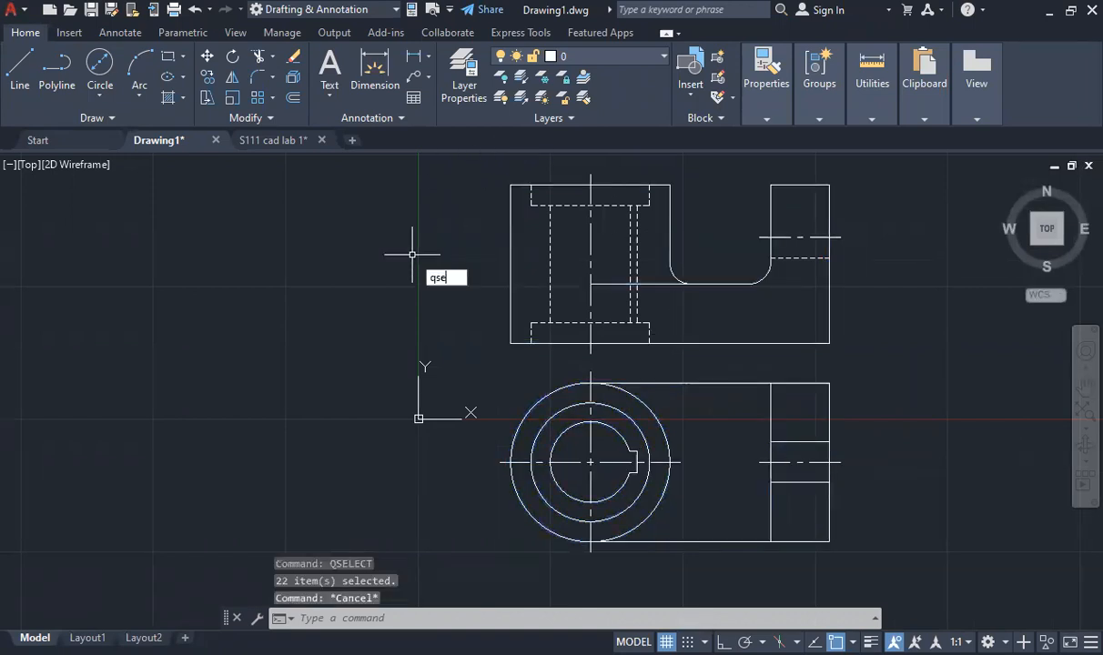
text(le)
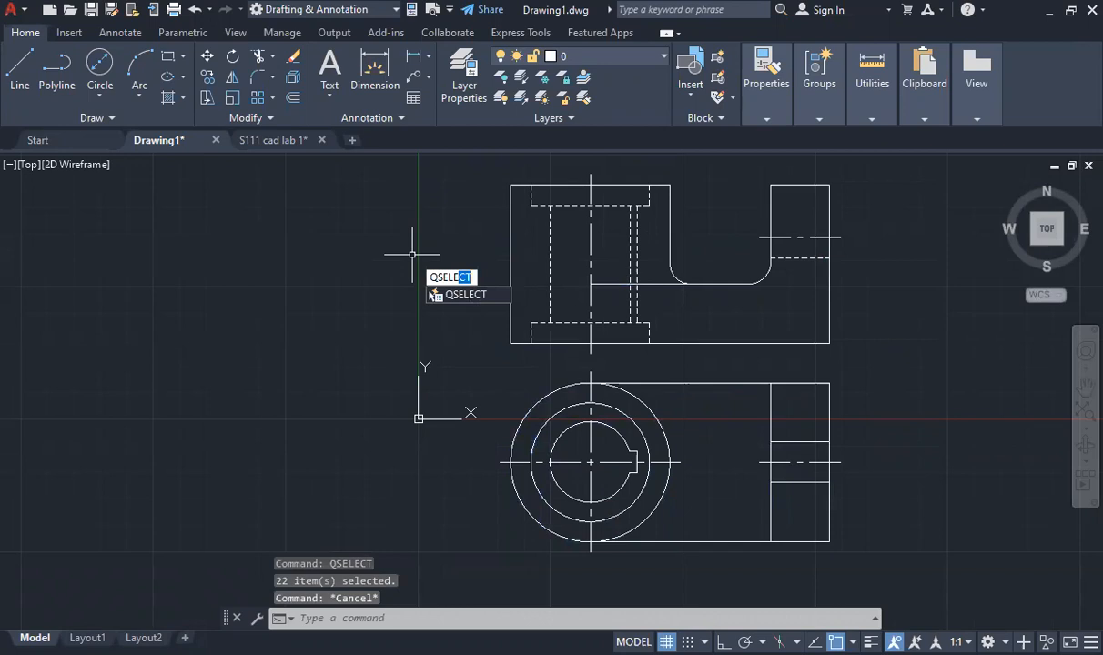
key(Return)
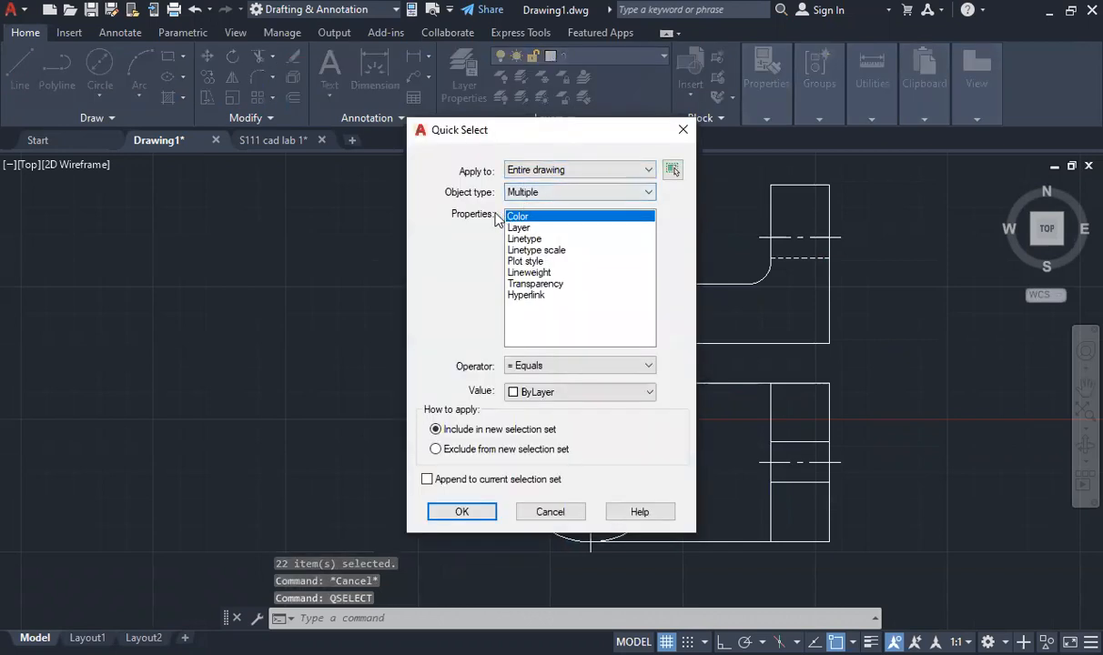
click(528, 239)
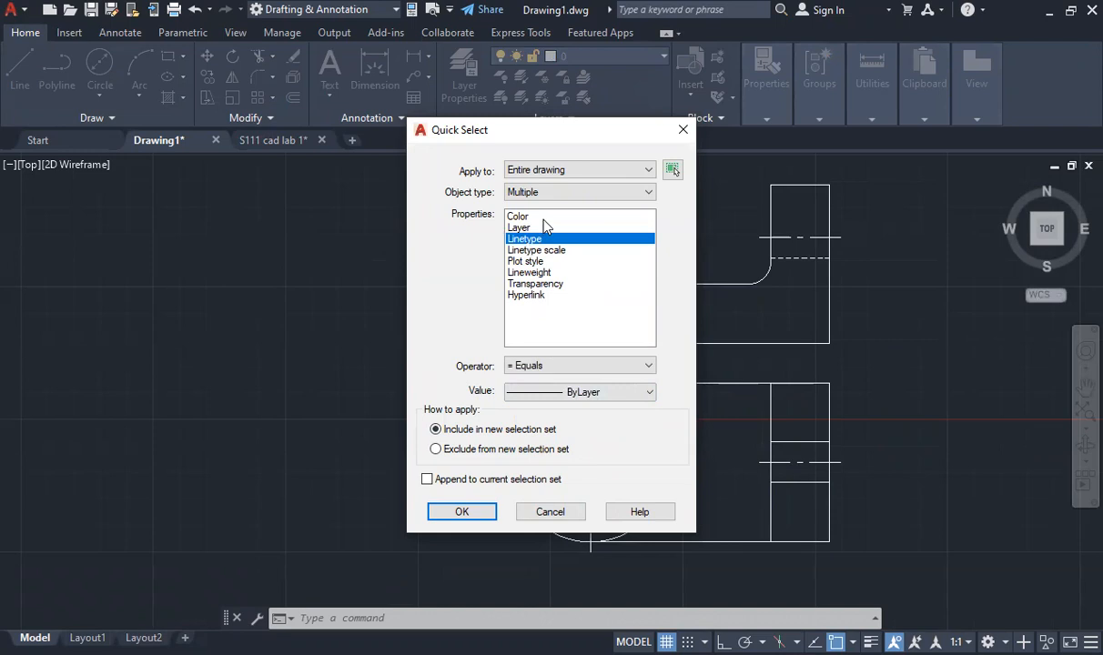
click(462, 511)
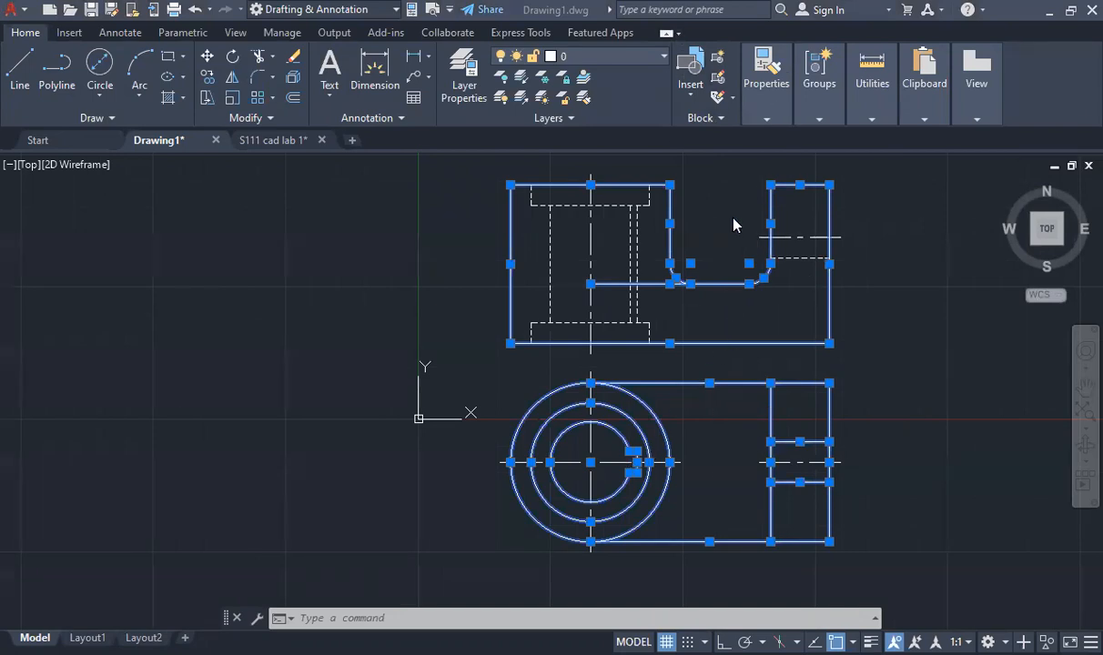
click(767, 107)
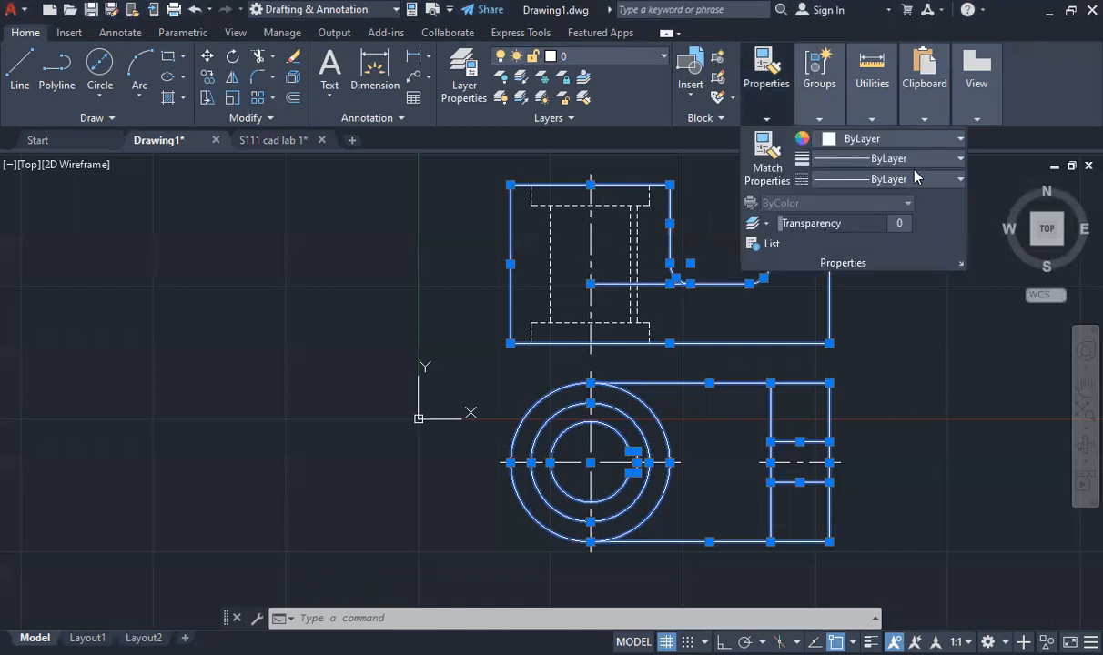
click(914, 159)
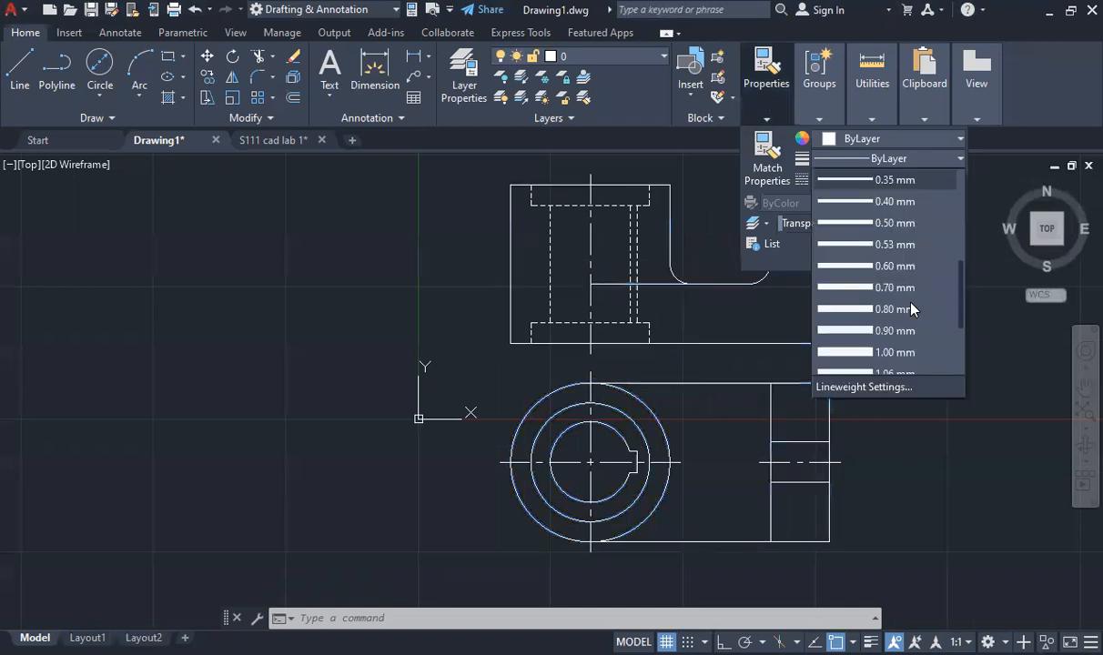
click(888, 311)
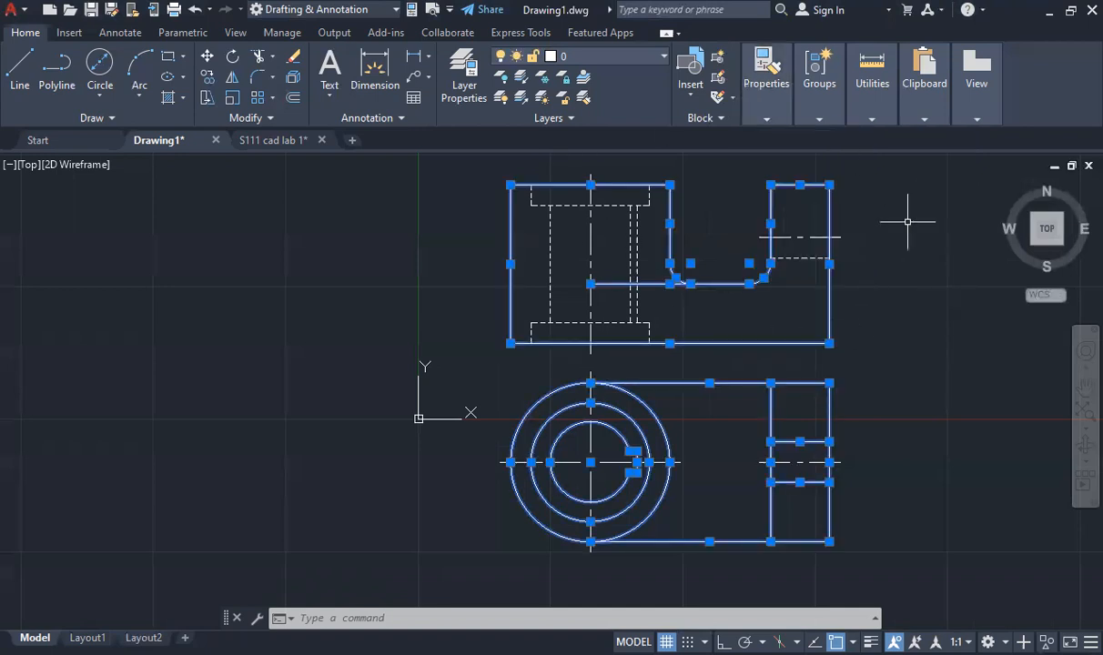
key(Escape)
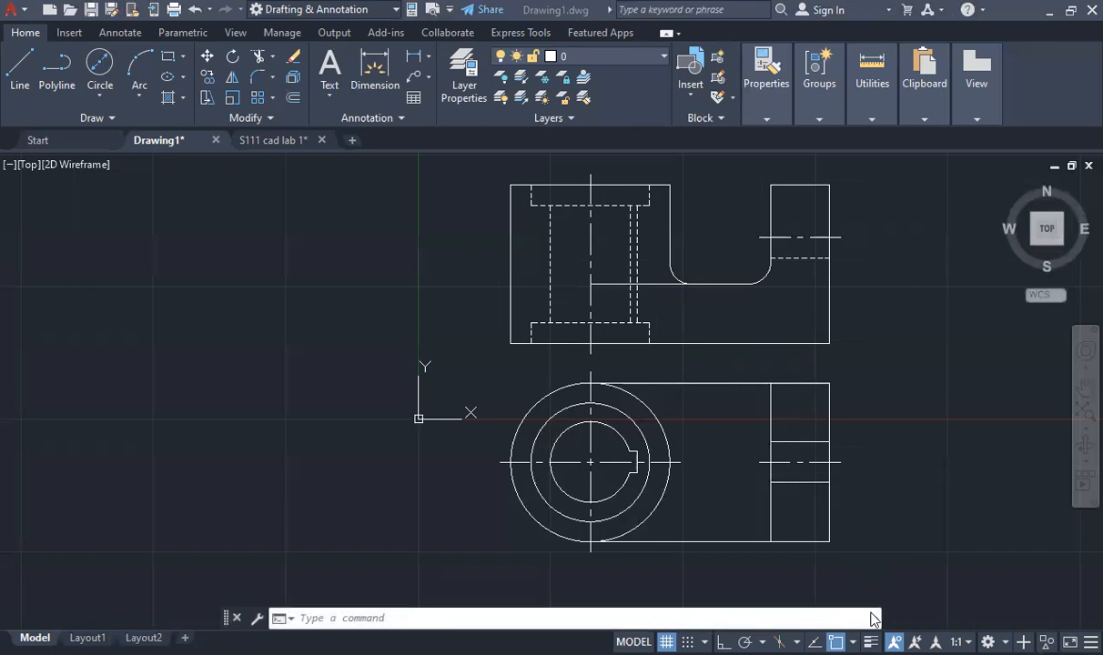
- Turn on the lineweight display in model space and view the drawing on the Layout1 sheet
click(870, 641)
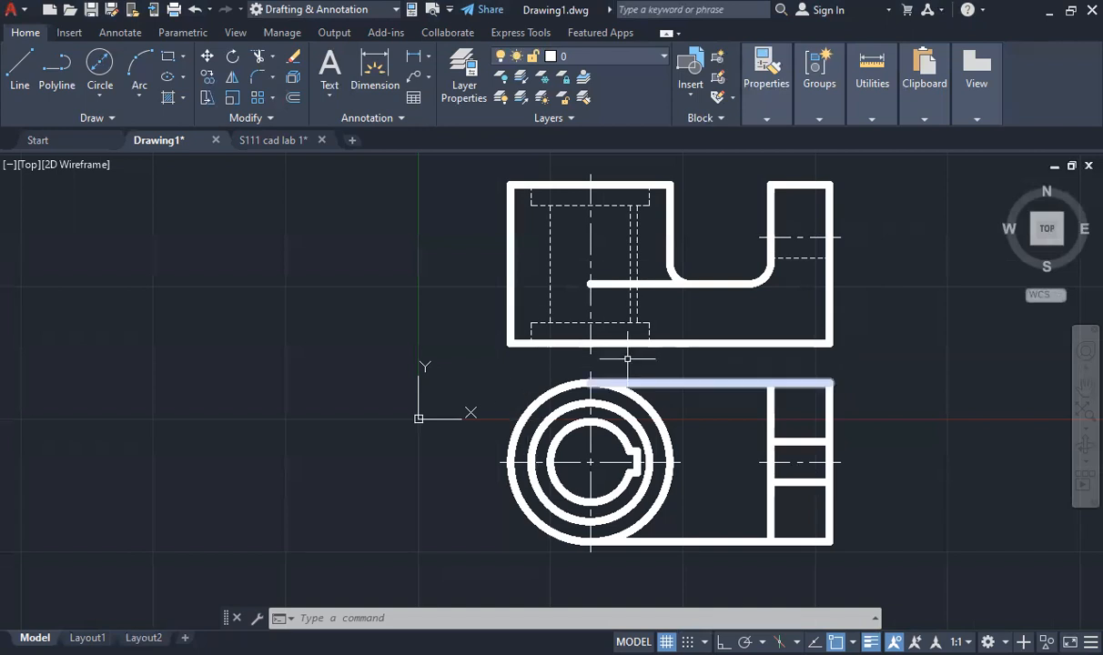
click(87, 638)
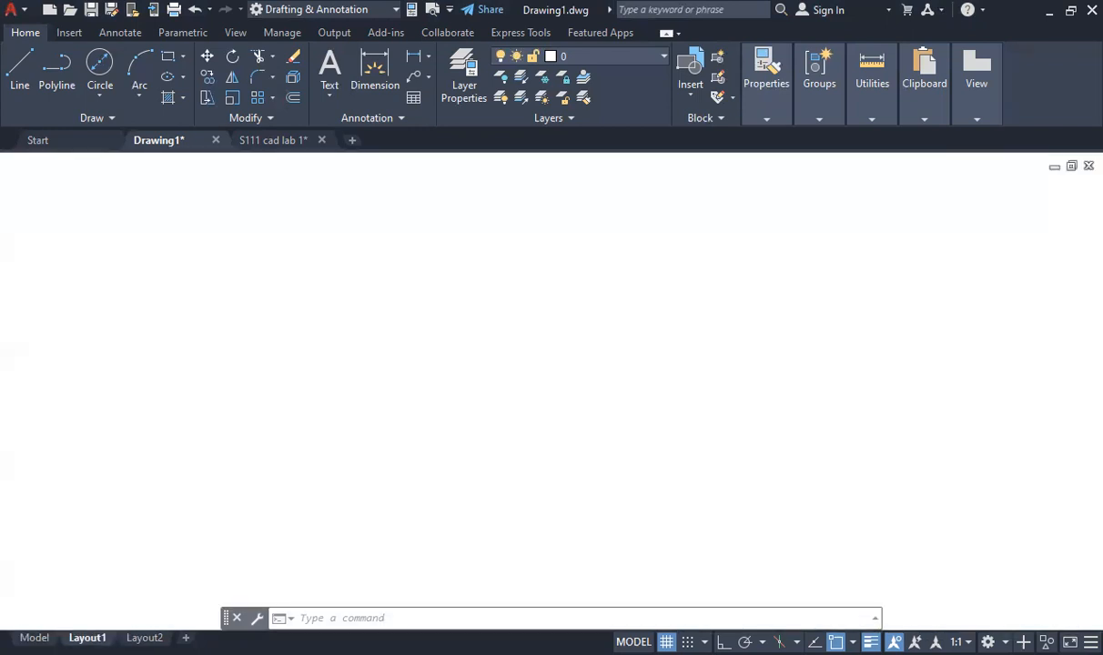
scroll(559, 224, down, 2)
scroll(579, 165, up, 1)
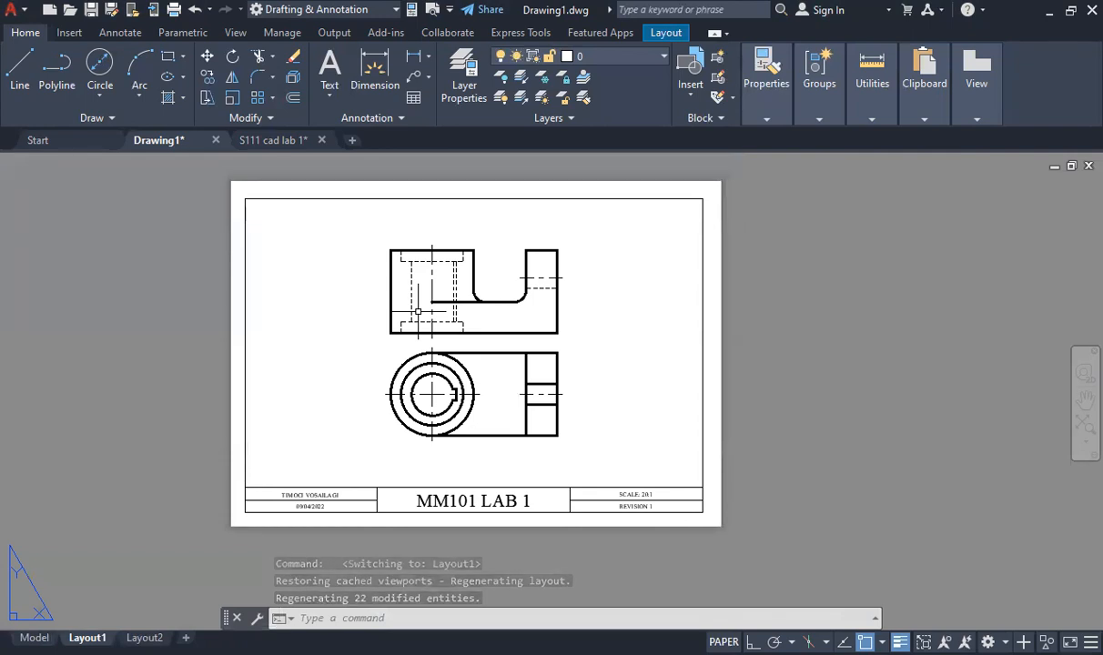
scroll(418, 312, up, 2)
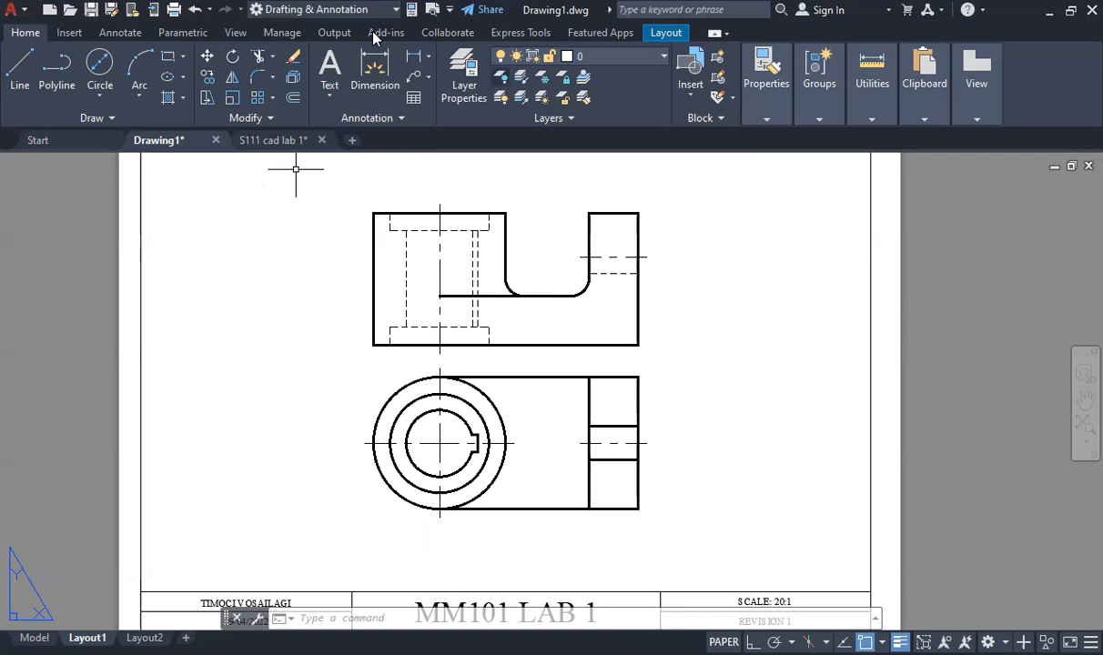
- Change the title block's scale text to "SCALE: 1:1.5" and close the text editor
scroll(729, 581, up, 5)
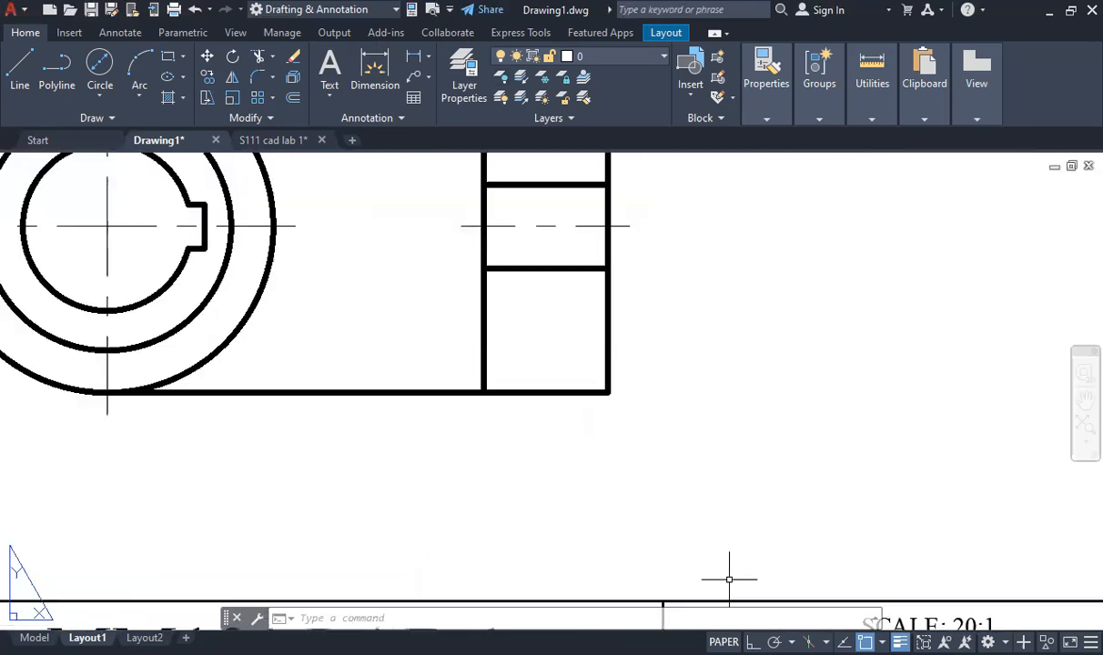
scroll(692, 473, down, 10)
scroll(674, 377, up, 10)
scroll(706, 386, up, 3)
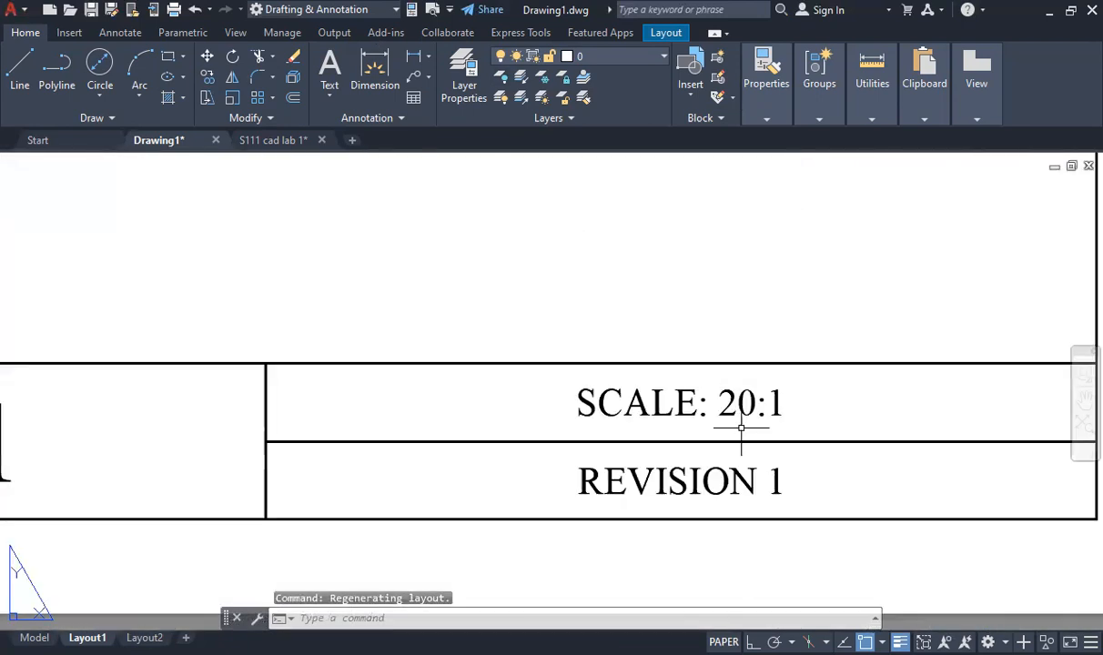
click(681, 405)
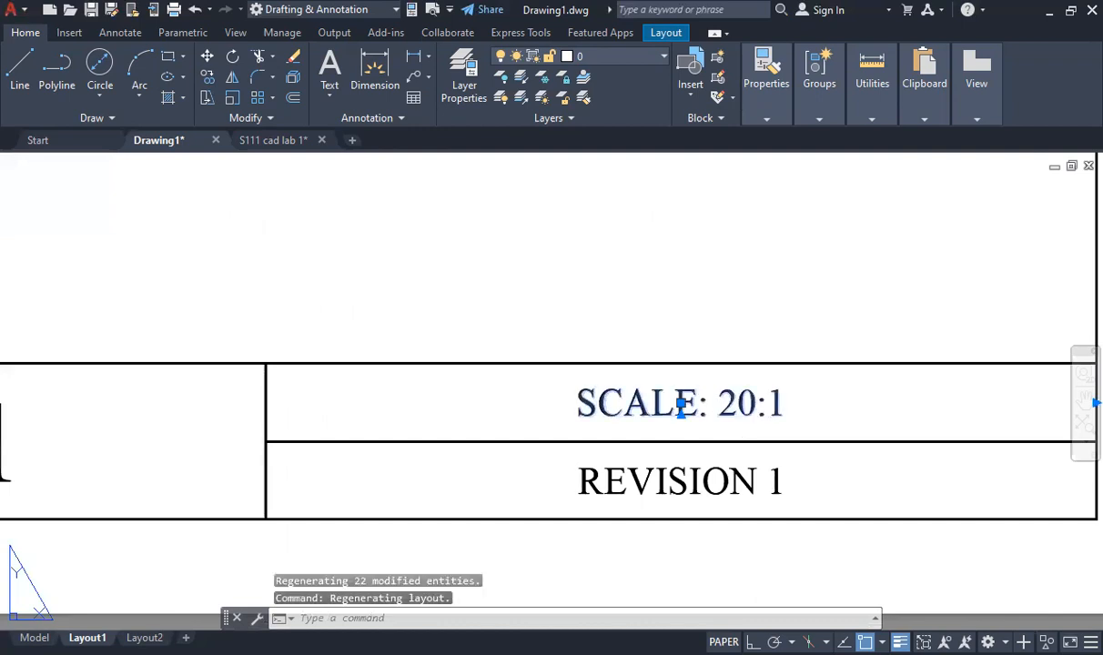
double_click(736, 403)
double_click(739, 407)
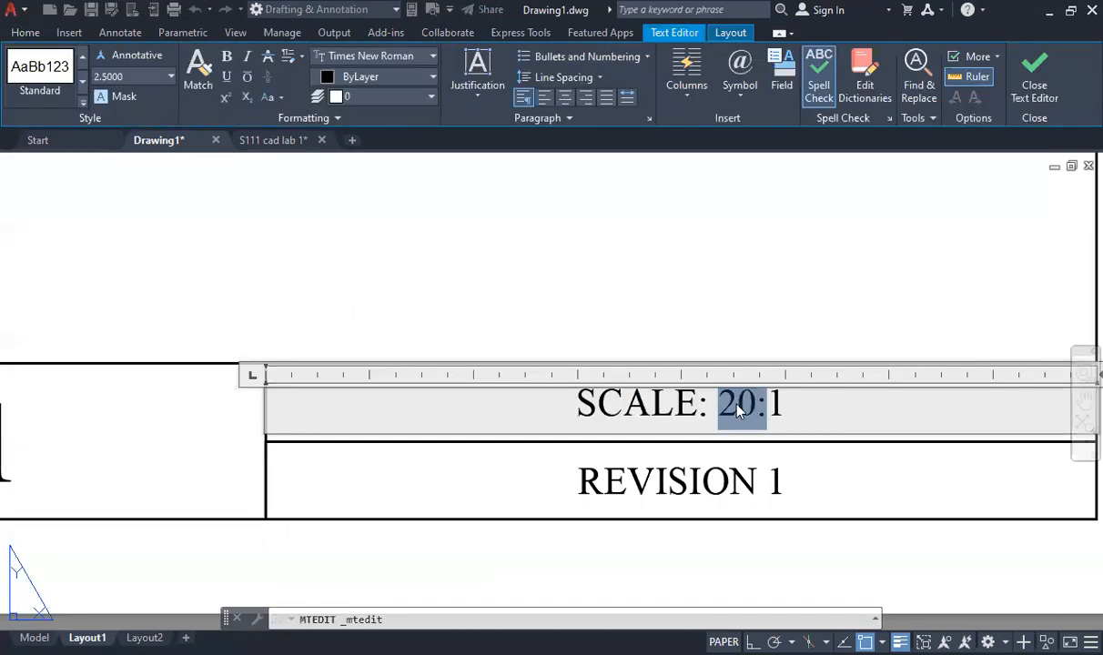
key(BackSpace)
text(1)
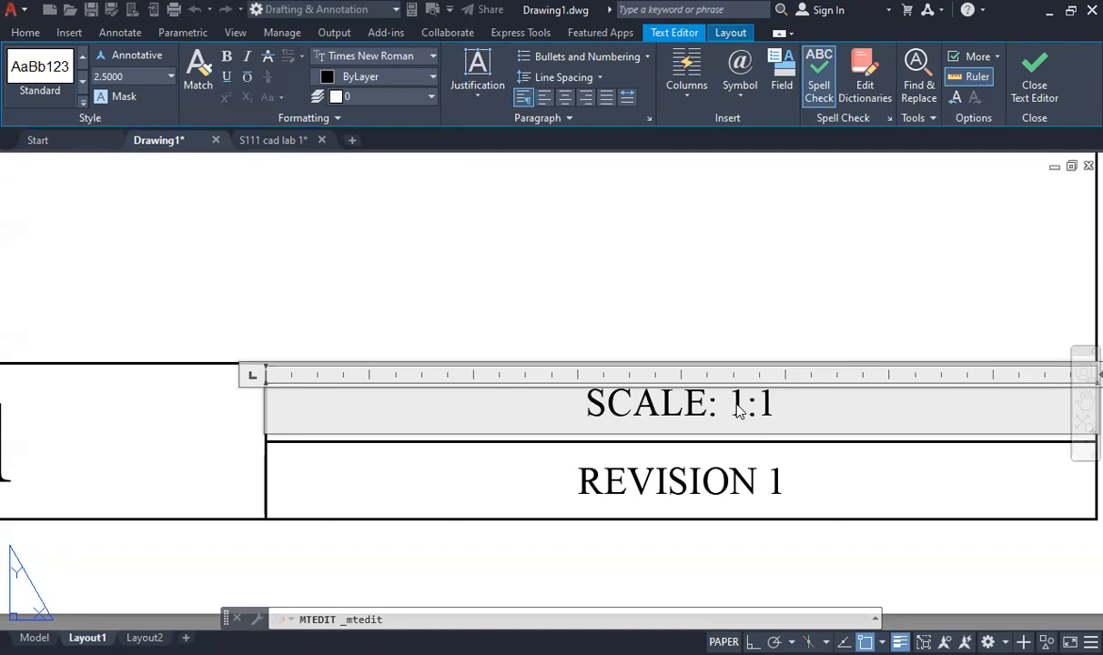
text(.5)
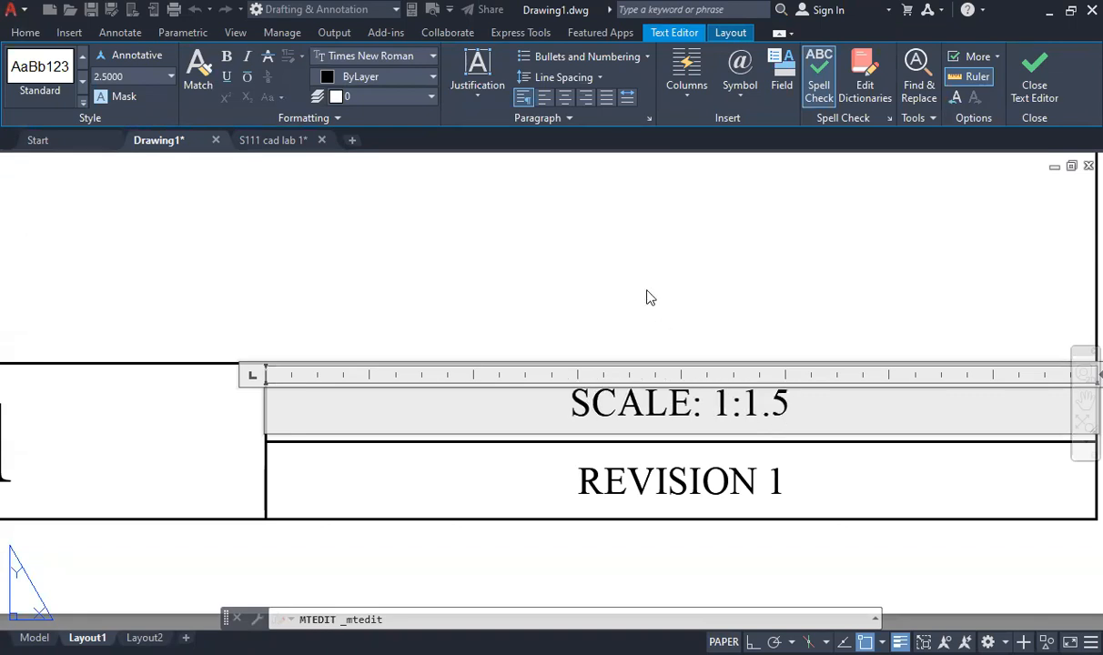
click(319, 461)
- Change the drawing title in the title block to "MM101 LAB 3"
scroll(293, 456, down, 4)
scroll(209, 449, up, 4)
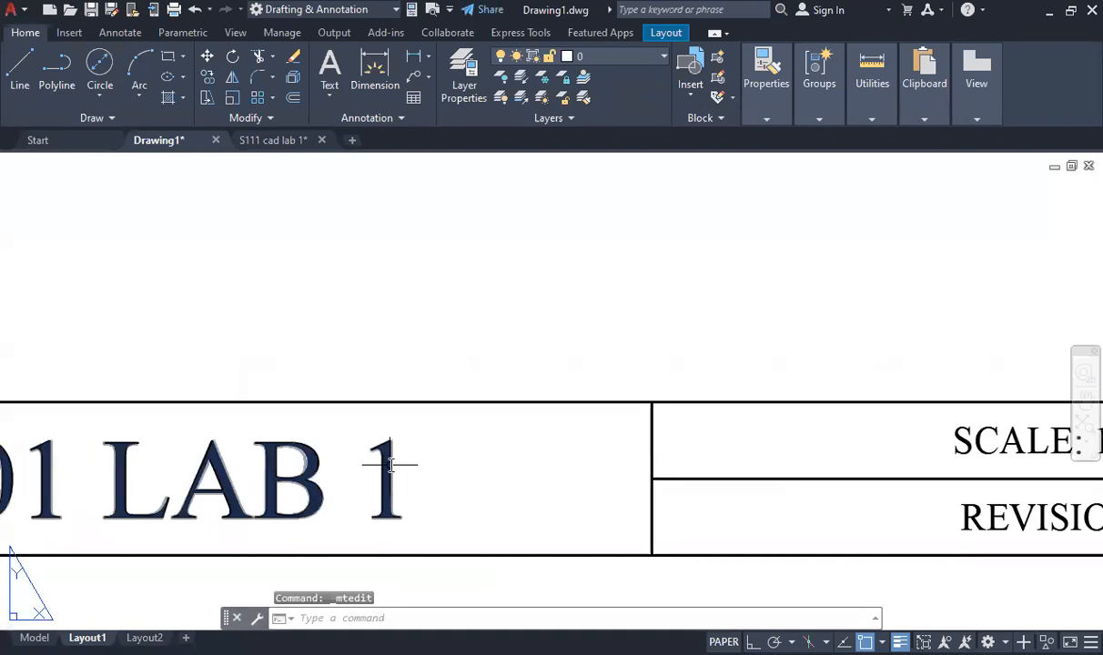
double_click(390, 465)
key(BackSpace)
text(3)
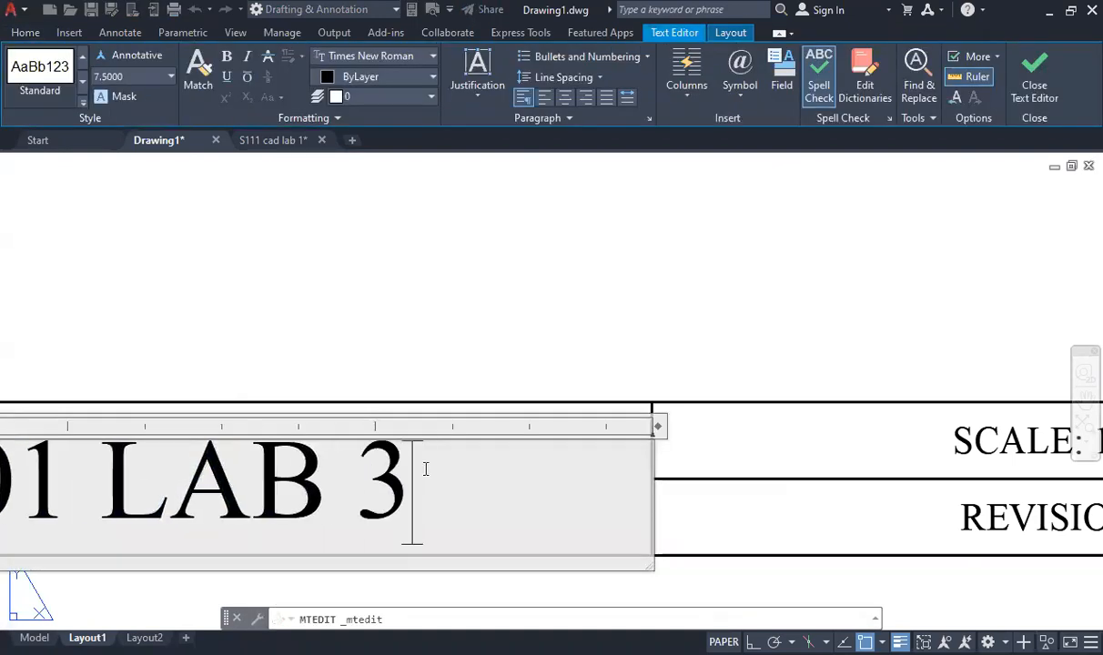
click(572, 312)
- Change the title block's date to 30/04/2022 and review the whole sheet
scroll(300, 374, up, 6)
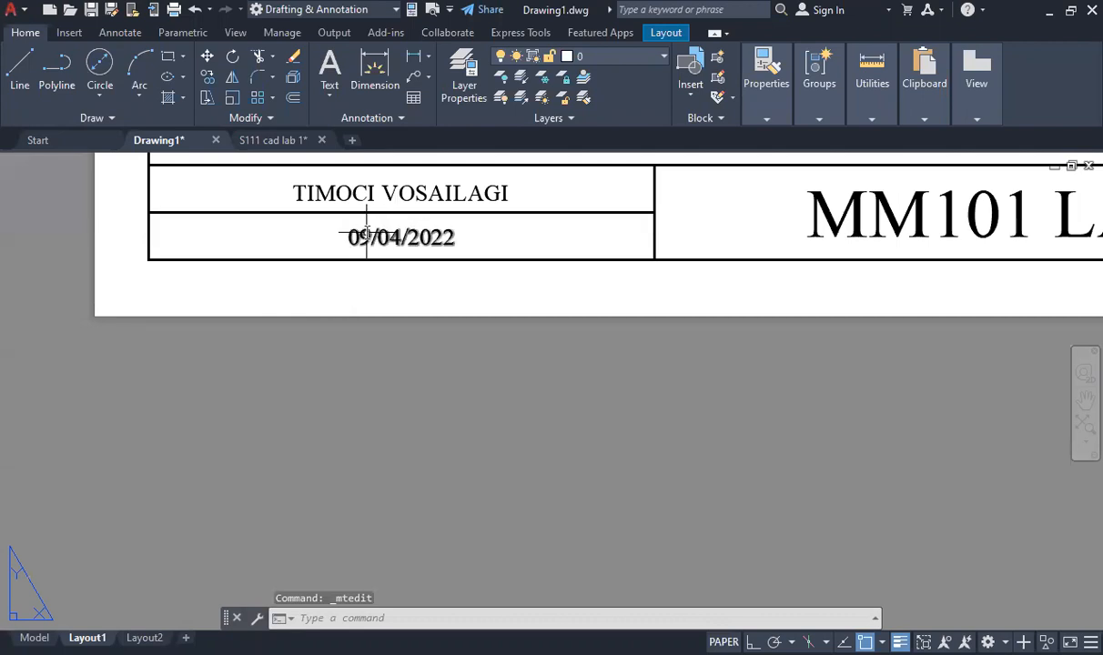
double_click(367, 235)
key(BackSpace)
key(BackSpace)
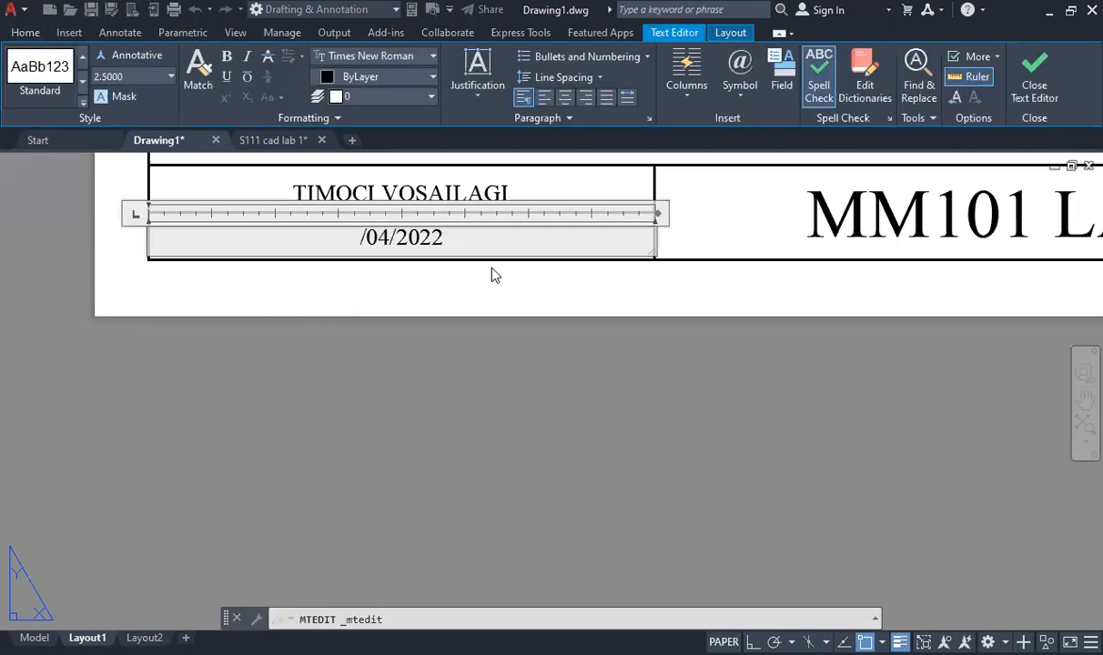
text(30)
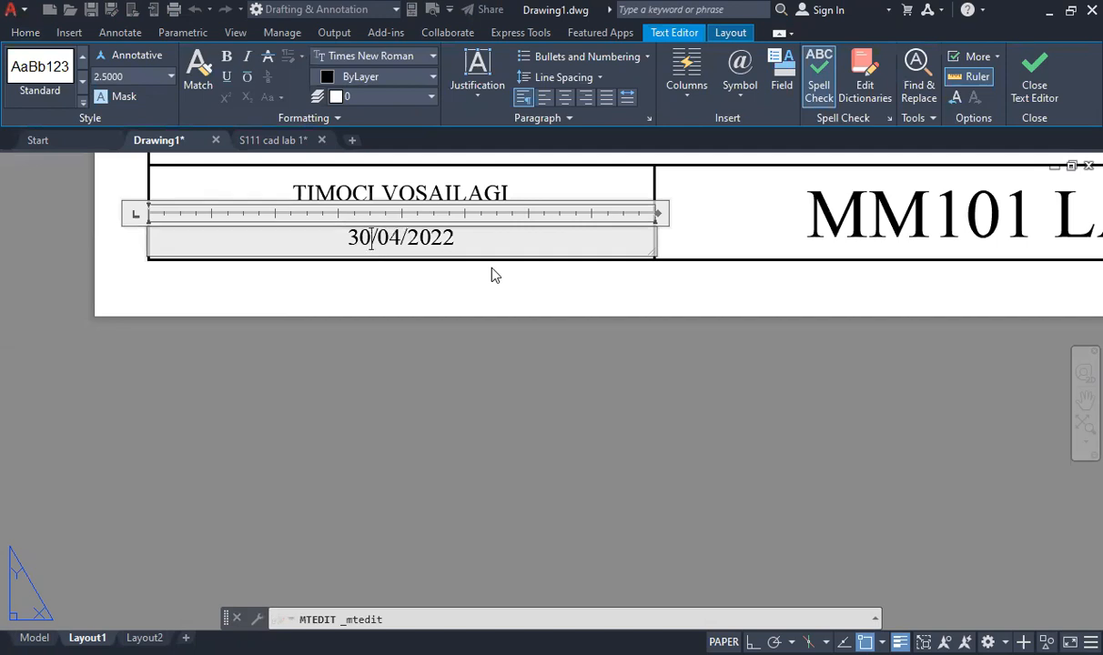
click(495, 424)
scroll(666, 236, down, 8)
scroll(665, 237, up, 6)
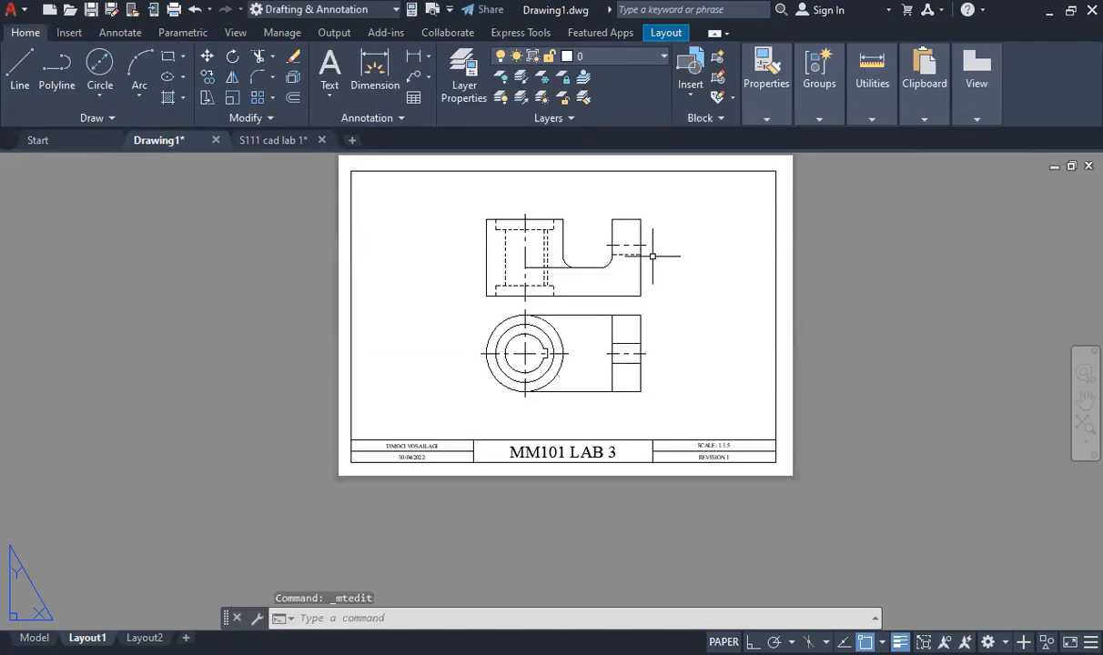
scroll(573, 267, up, 2)
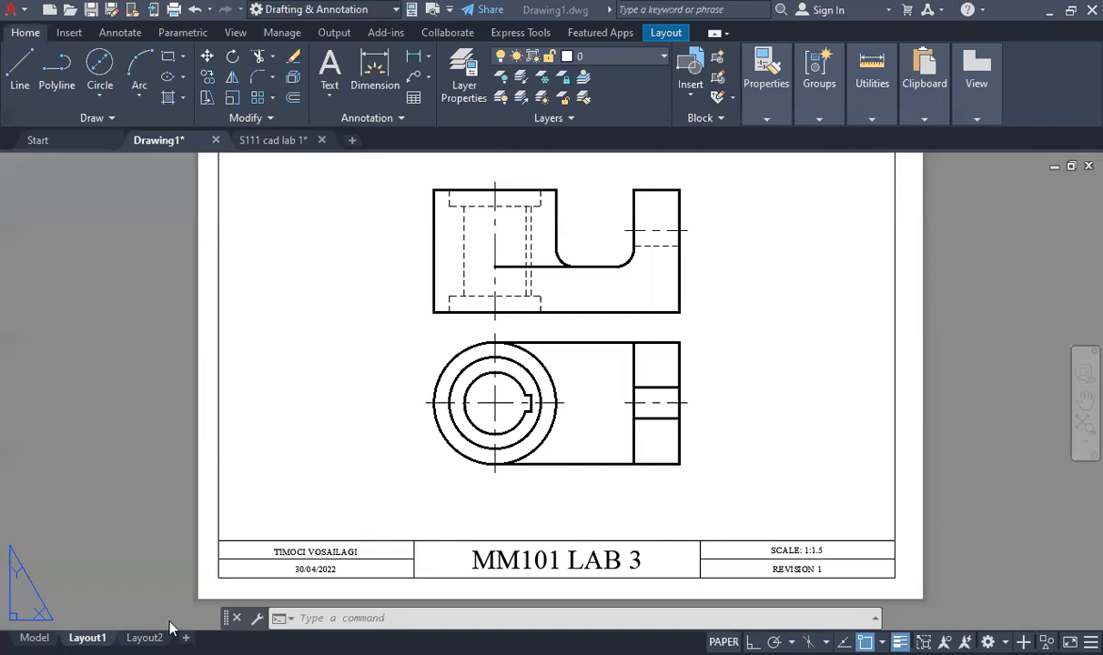
- In model space, check the lineweight setting in the properties of the upper view's top left edge, then close the properties
click(35, 637)
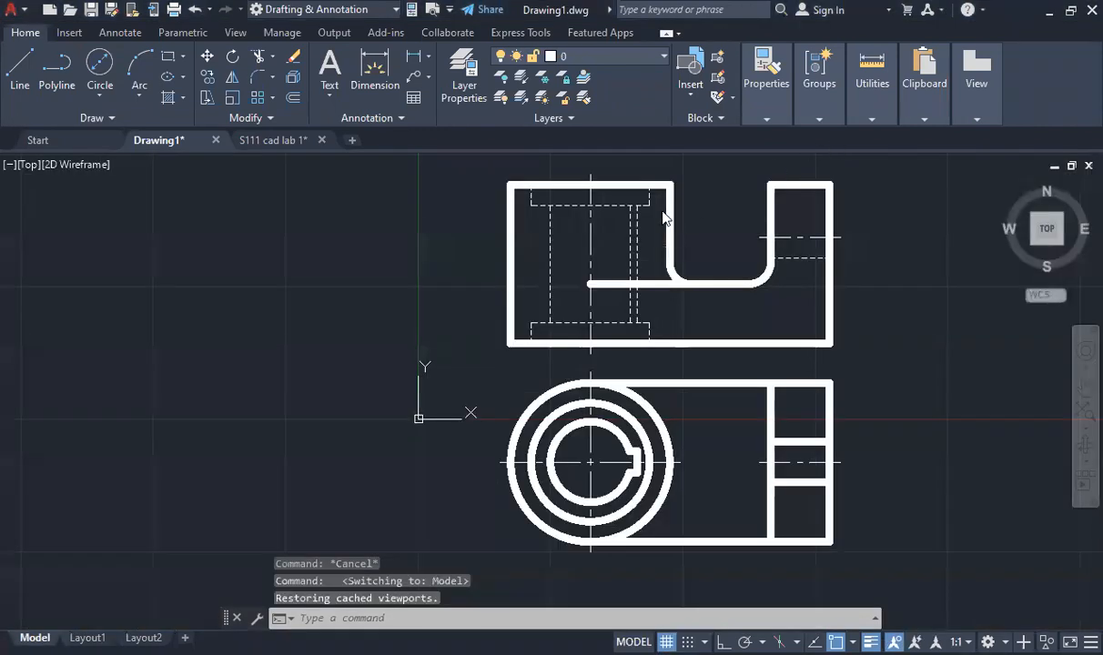
click(639, 176)
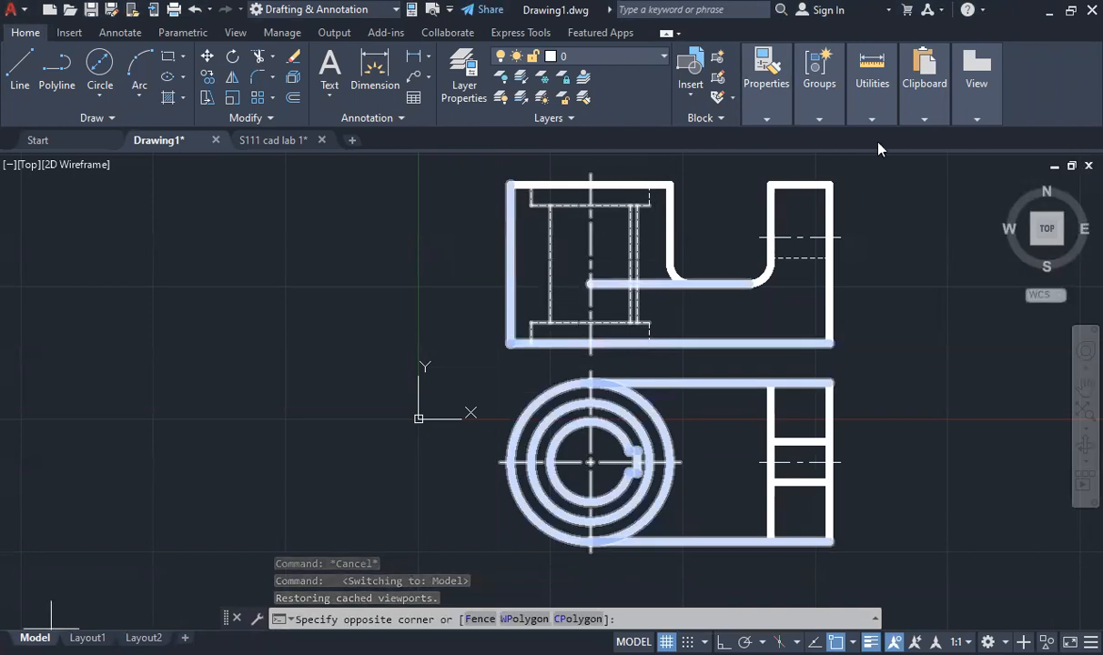
click(643, 180)
right_click(640, 183)
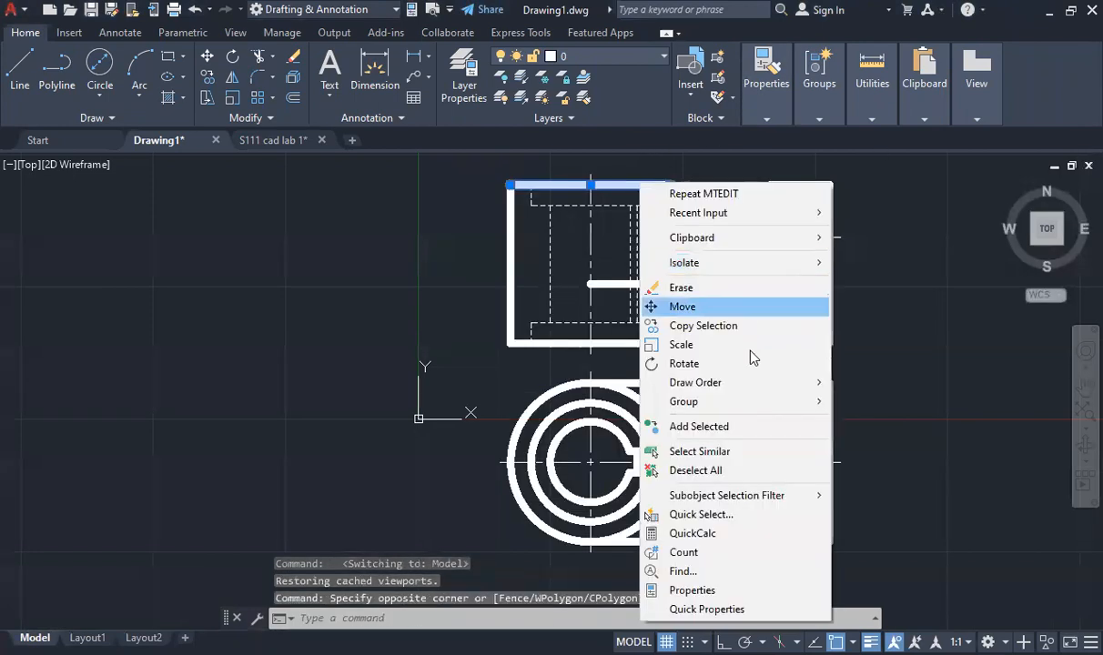
click(715, 590)
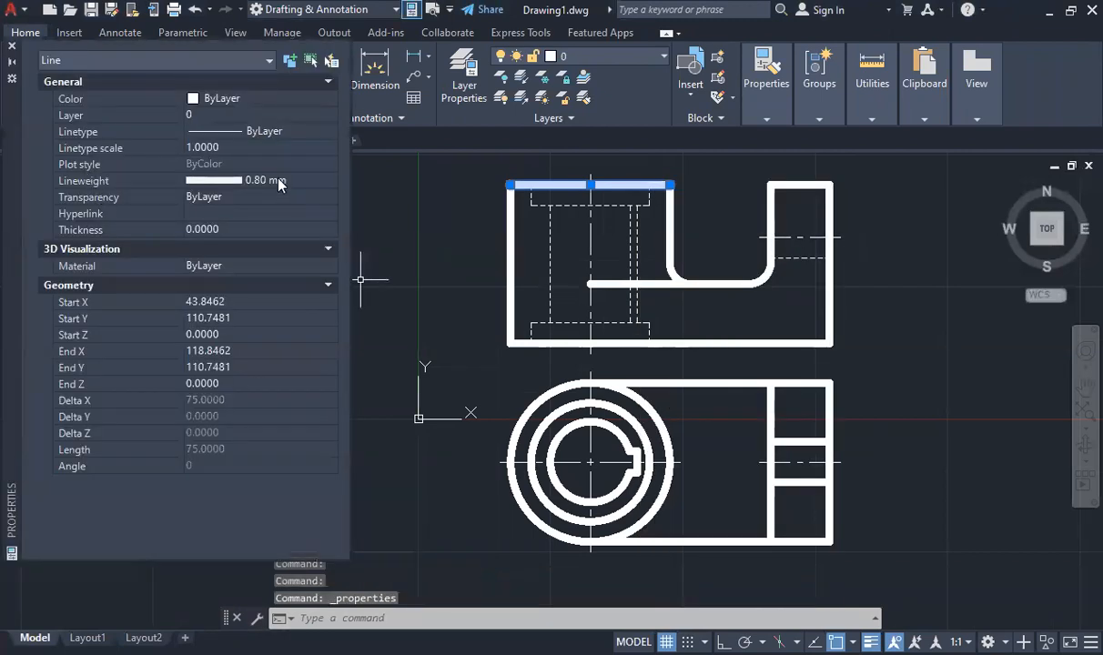
click(313, 186)
click(269, 210)
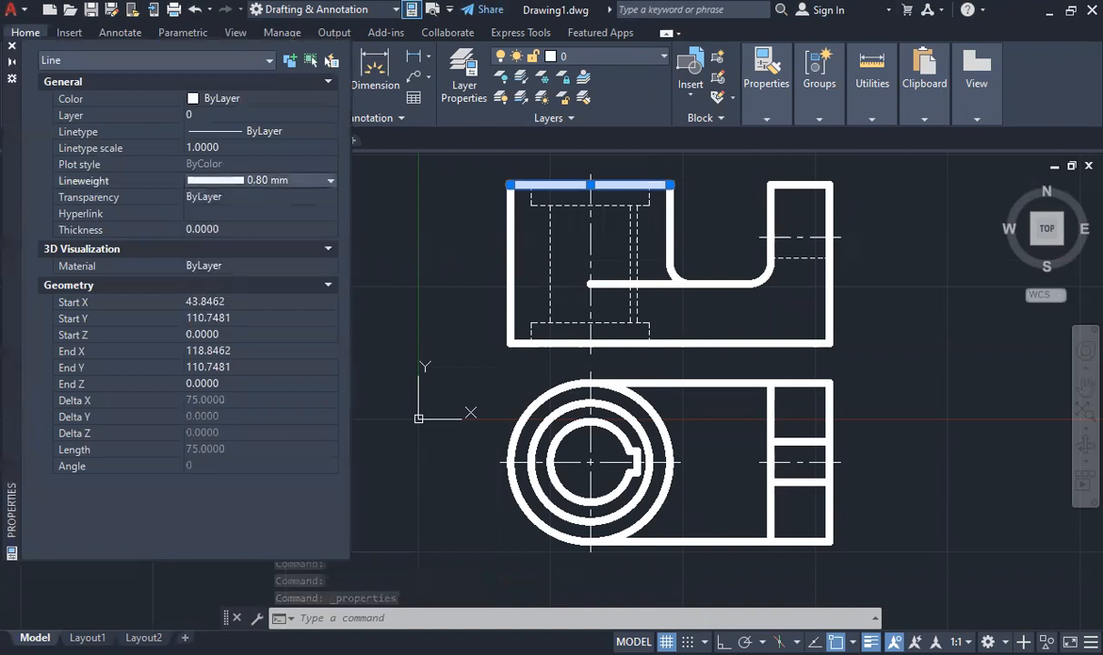
click(11, 46)
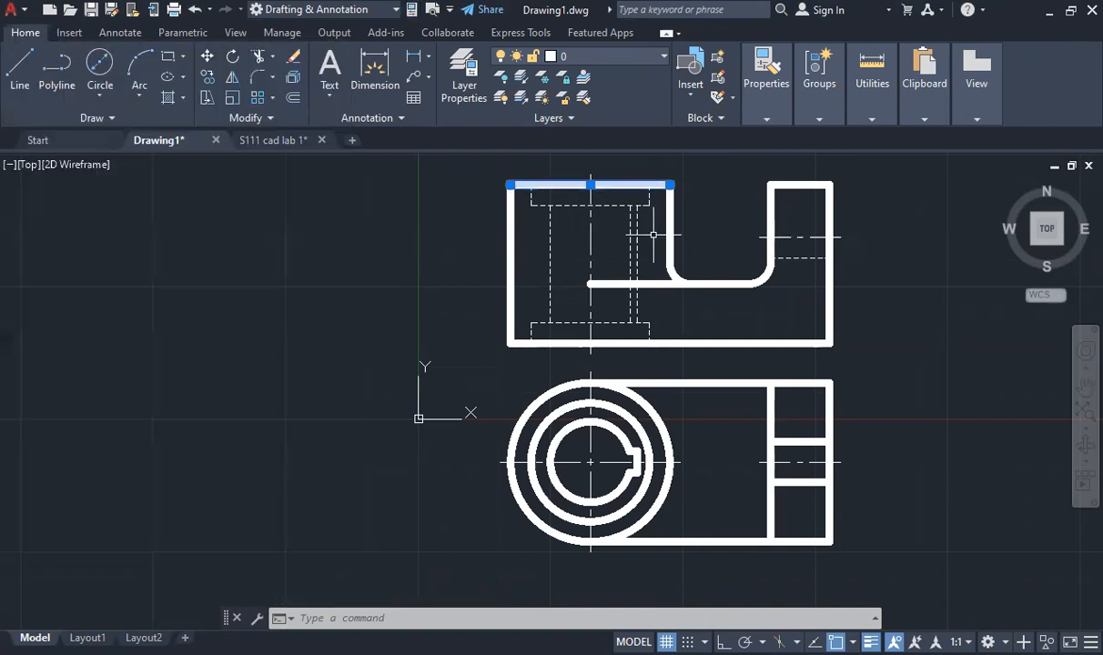
- Look through the status bar customization options, switch the lineweight display off and on again, and clear the selection
click(875, 205)
click(978, 483)
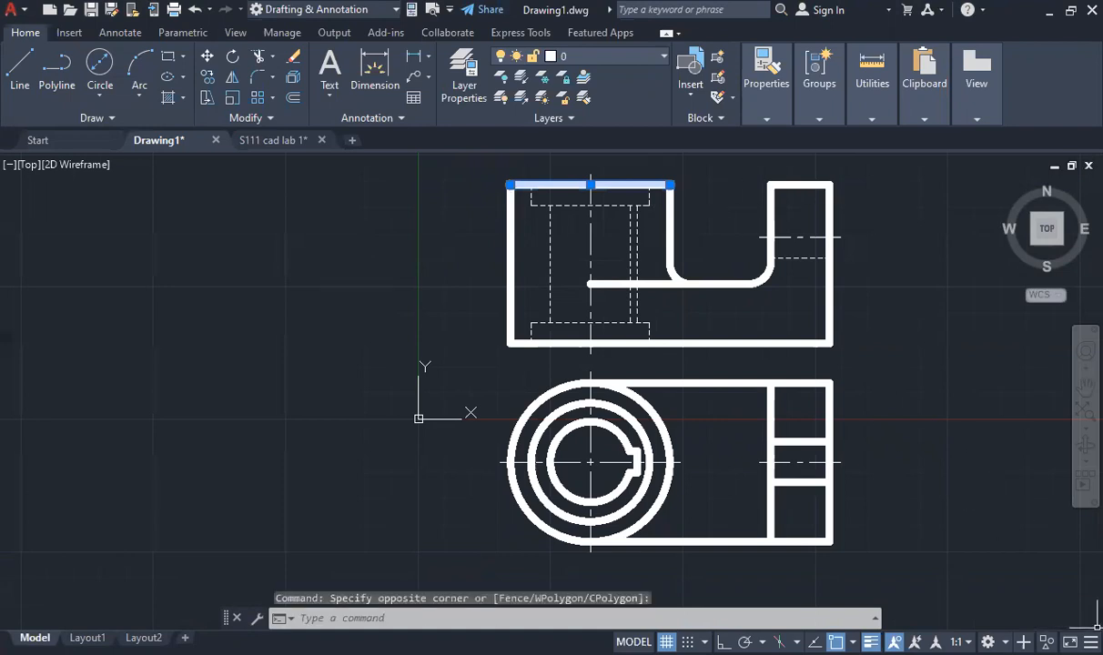
click(1092, 641)
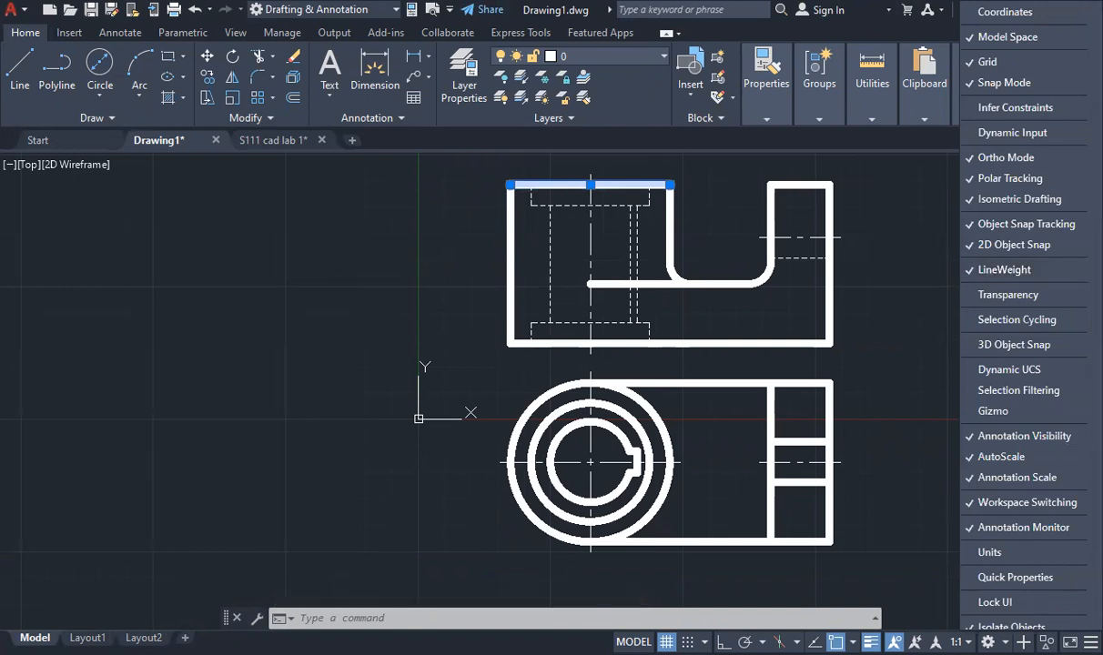
click(870, 642)
click(871, 641)
click(966, 358)
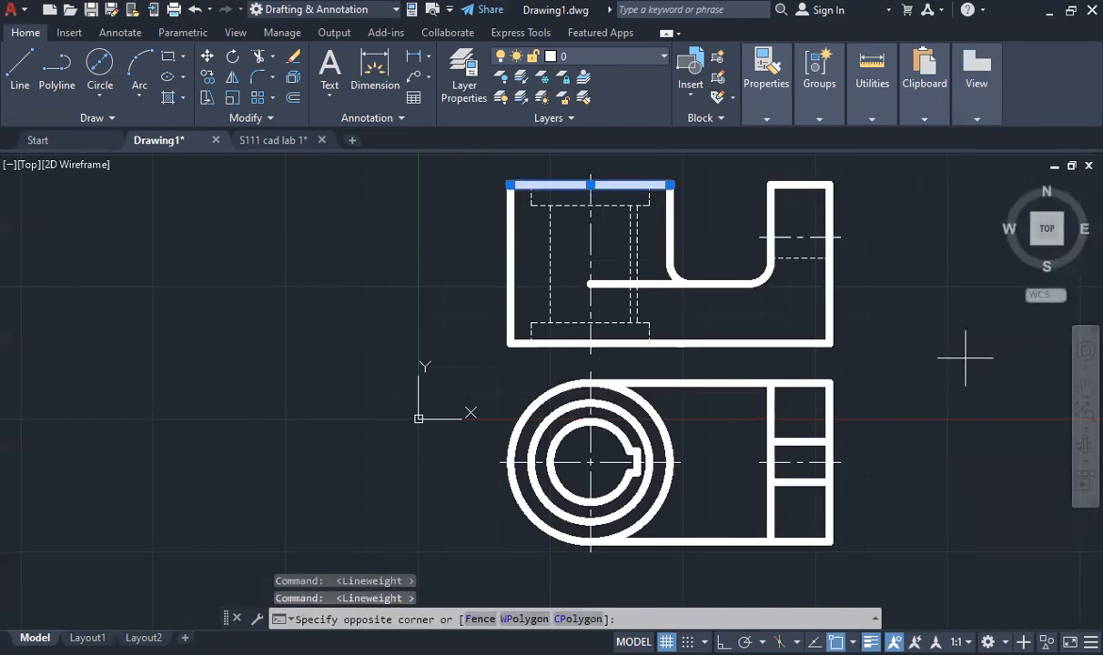
key(Escape)
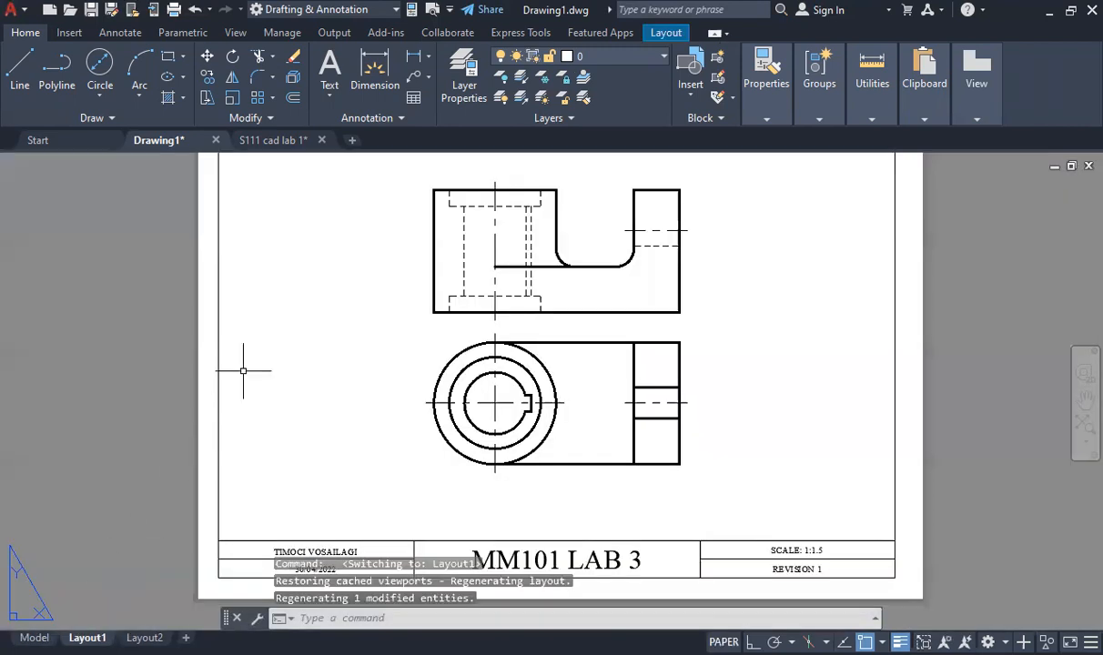
- On the Layout1 sheet, activate the viewport, return to paper space and view the complete sheet
scroll(525, 320, down, 4)
scroll(526, 293, up, 4)
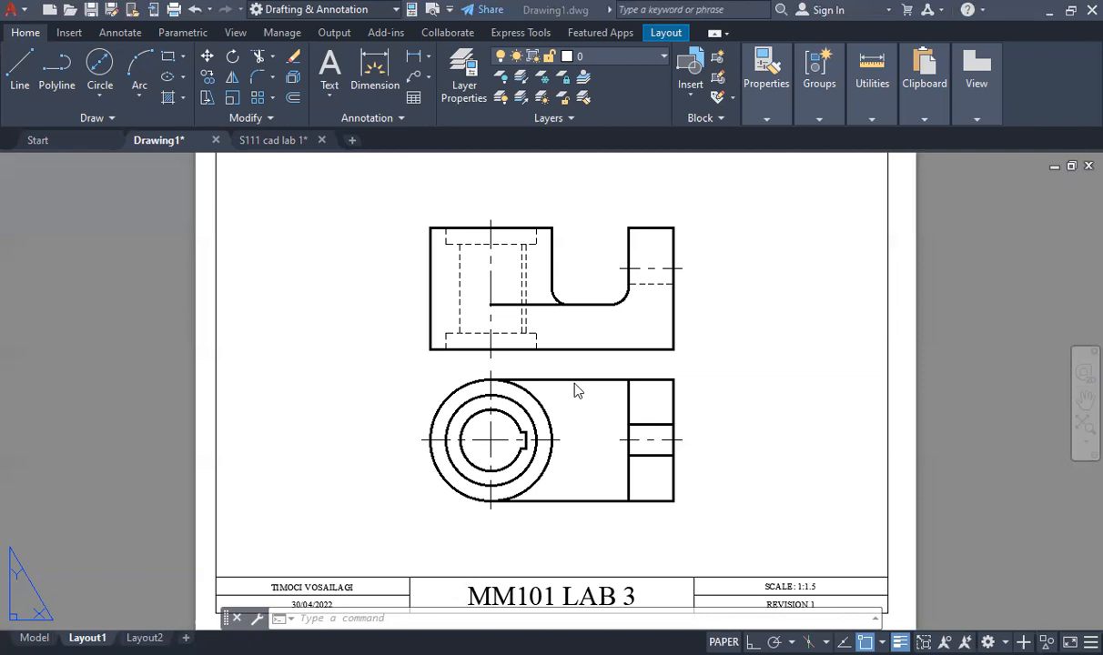
double_click(758, 372)
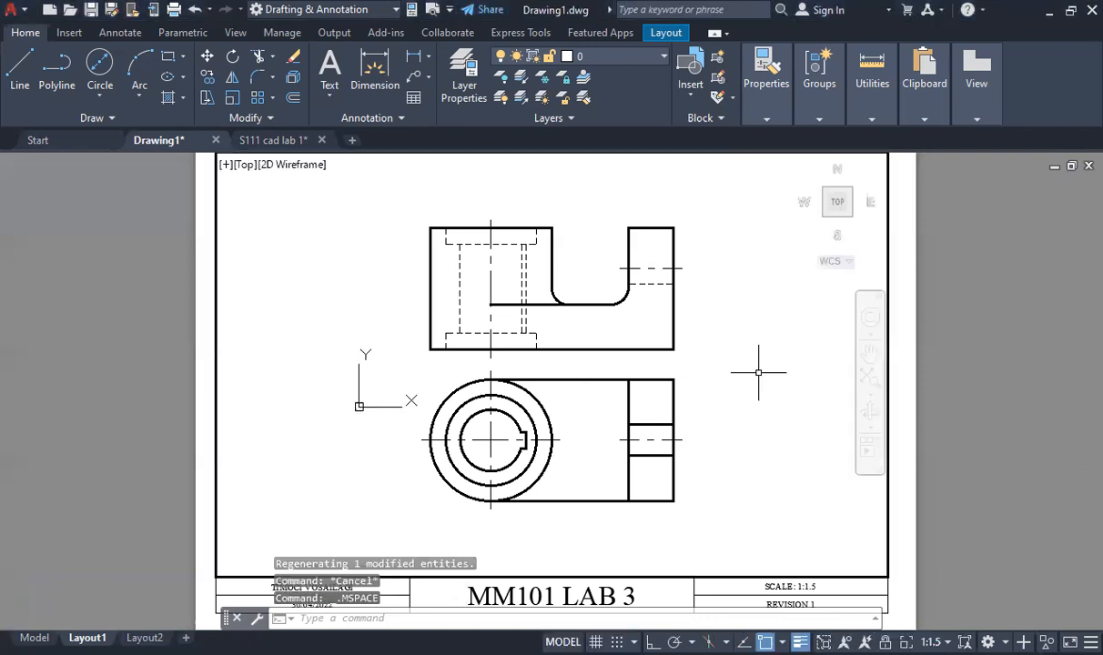
double_click(956, 373)
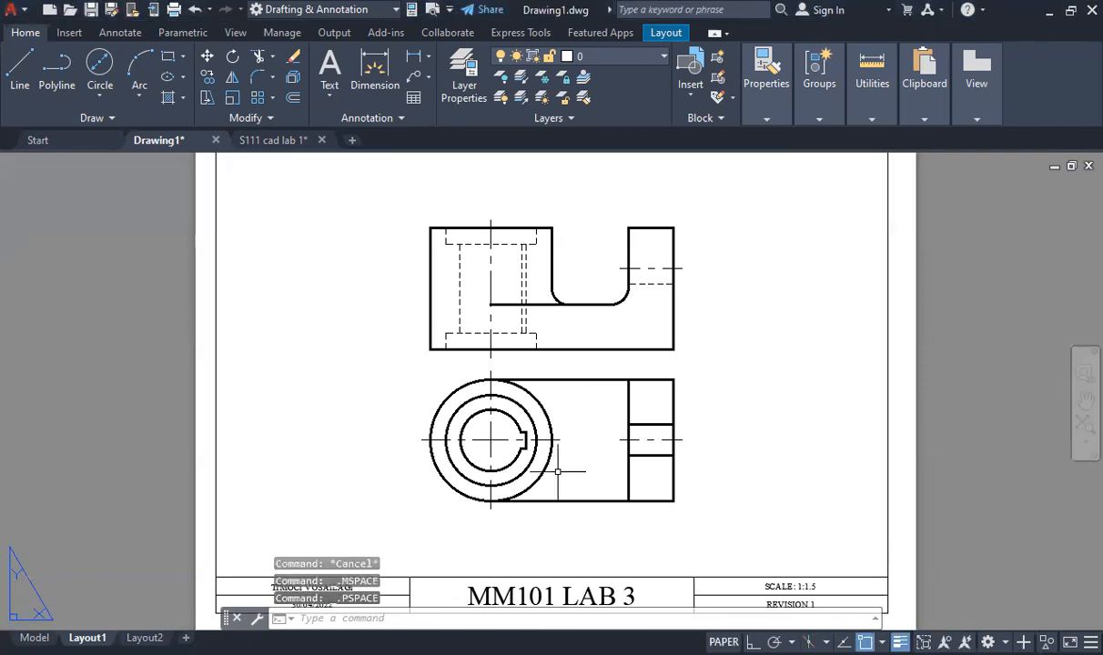
scroll(557, 472, down, 1)
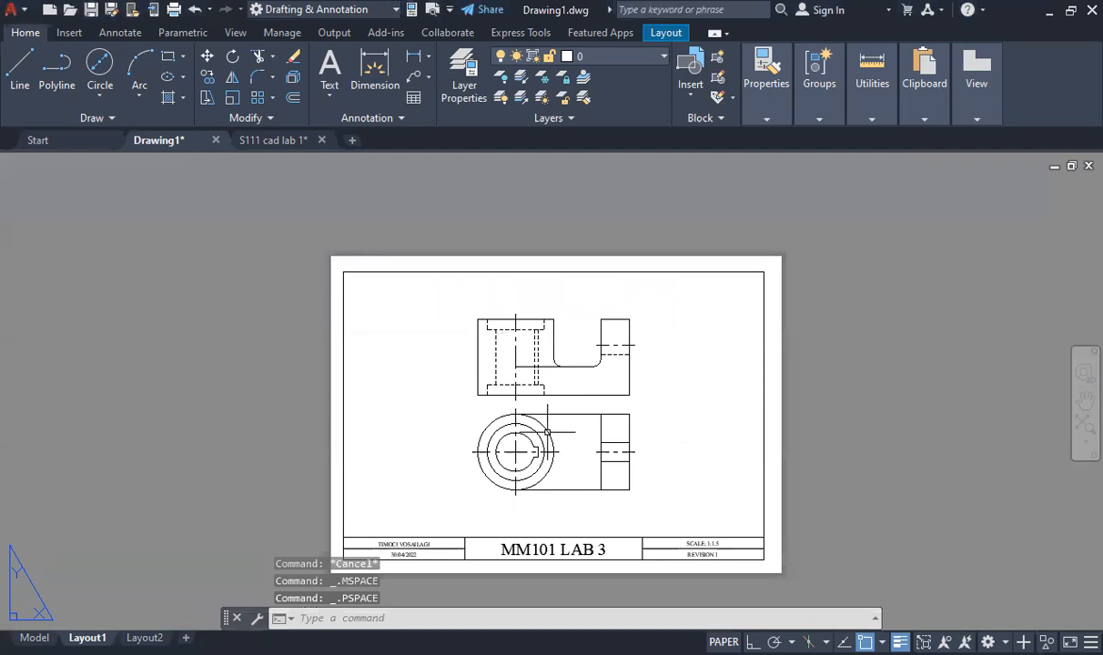